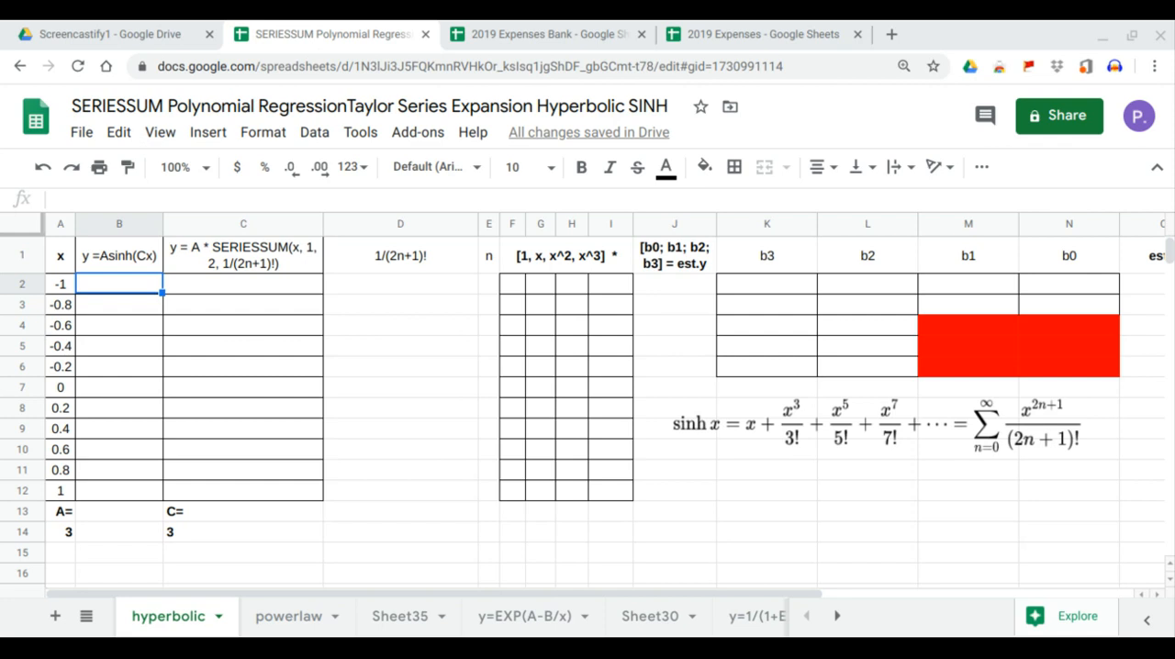
- Review the sinh series formula, the y =Asinh(Cx) heading, the constants A and C, and the x values in A2:A12
click(714, 427)
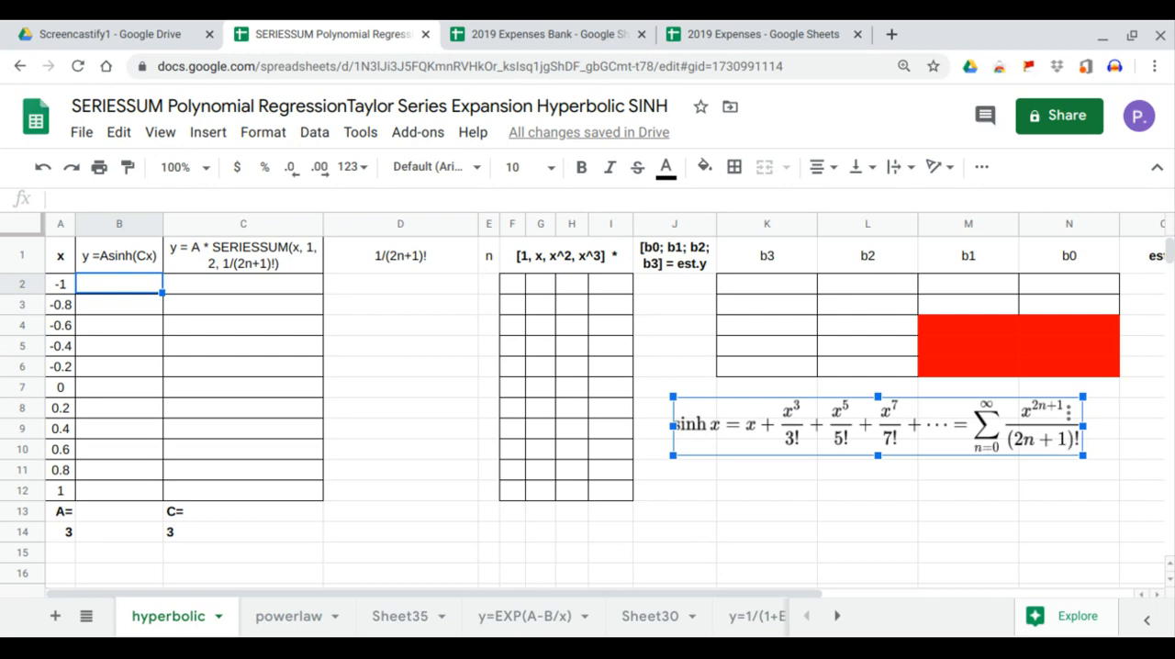
click(104, 255)
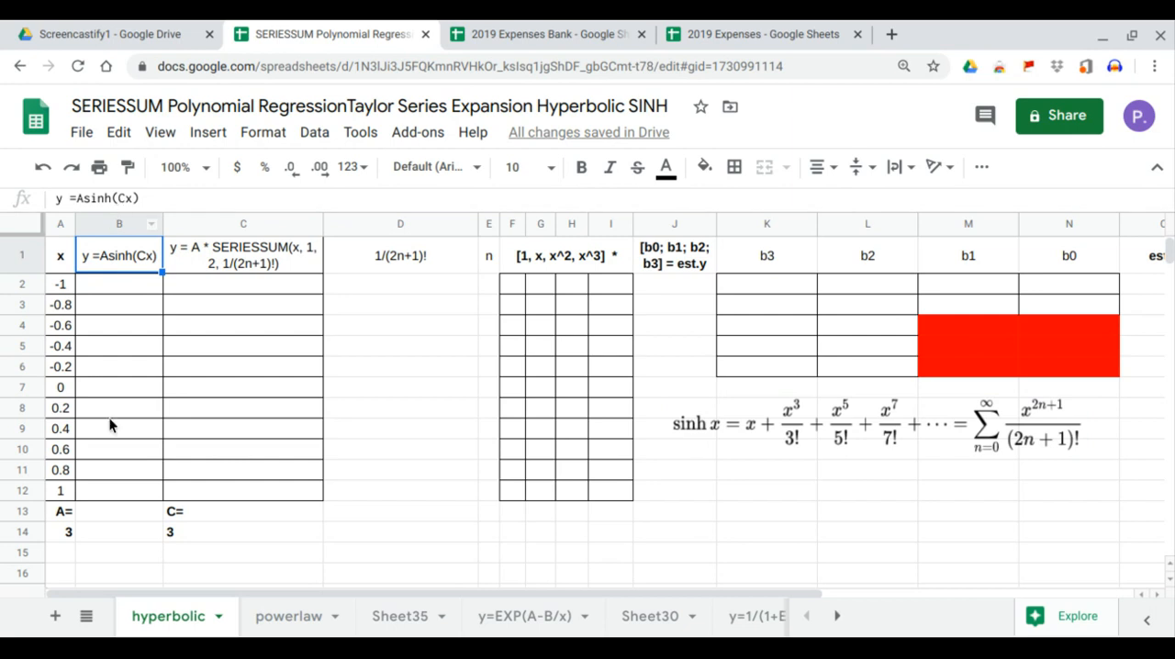
click(60, 540)
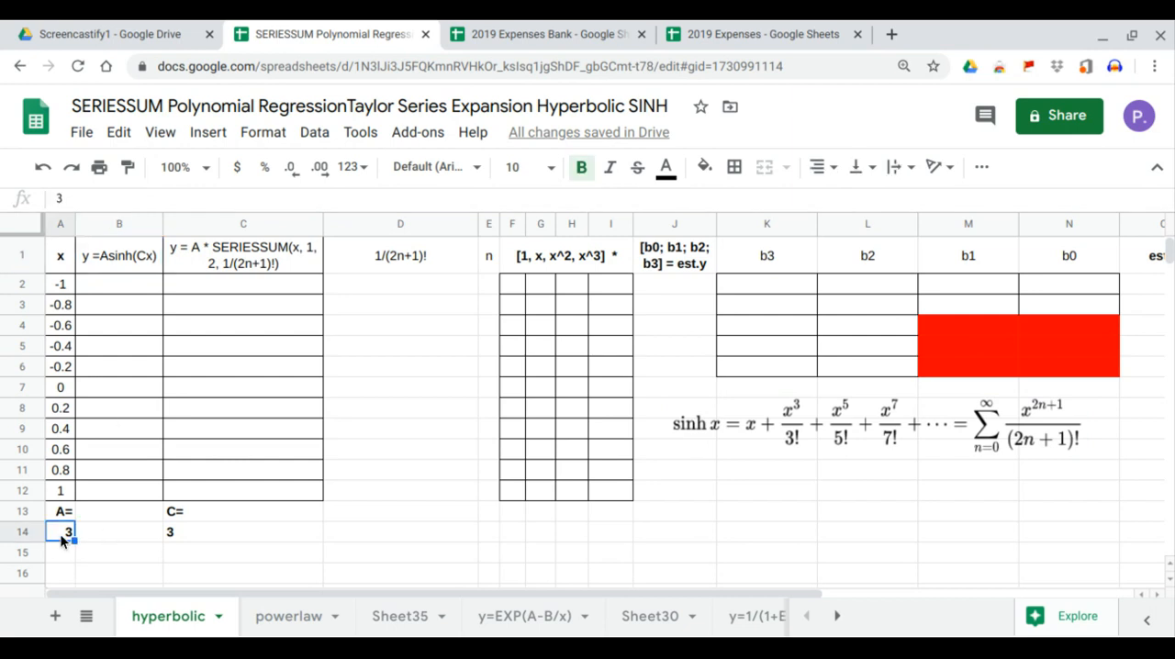
click(172, 541)
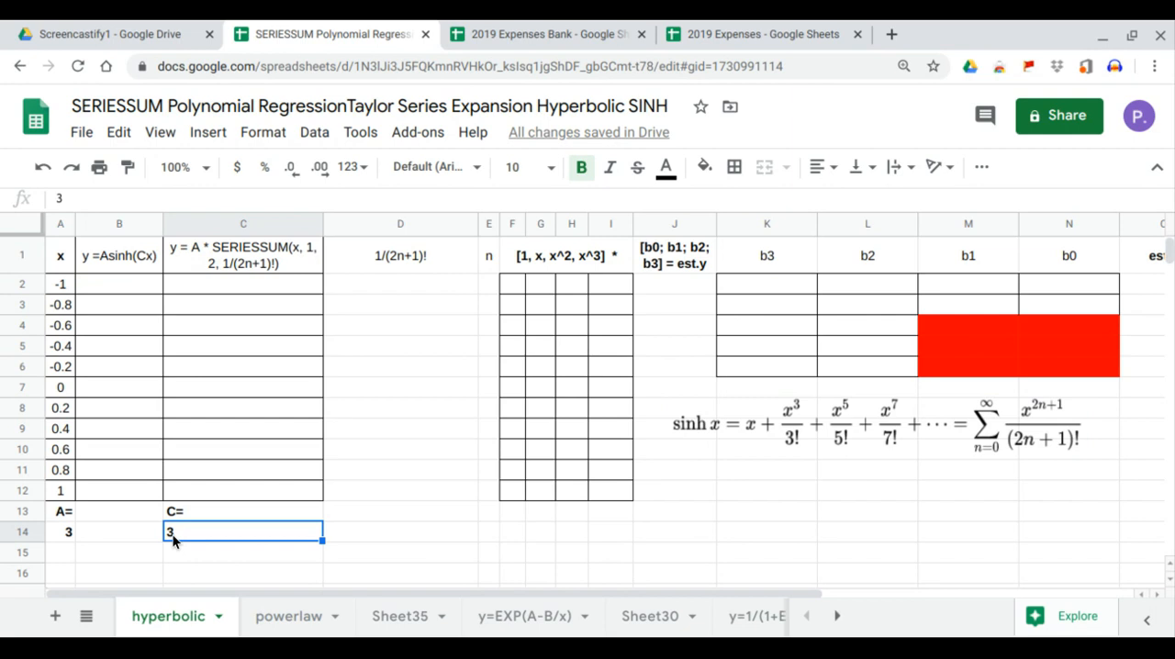
drag(57, 286, 60, 491)
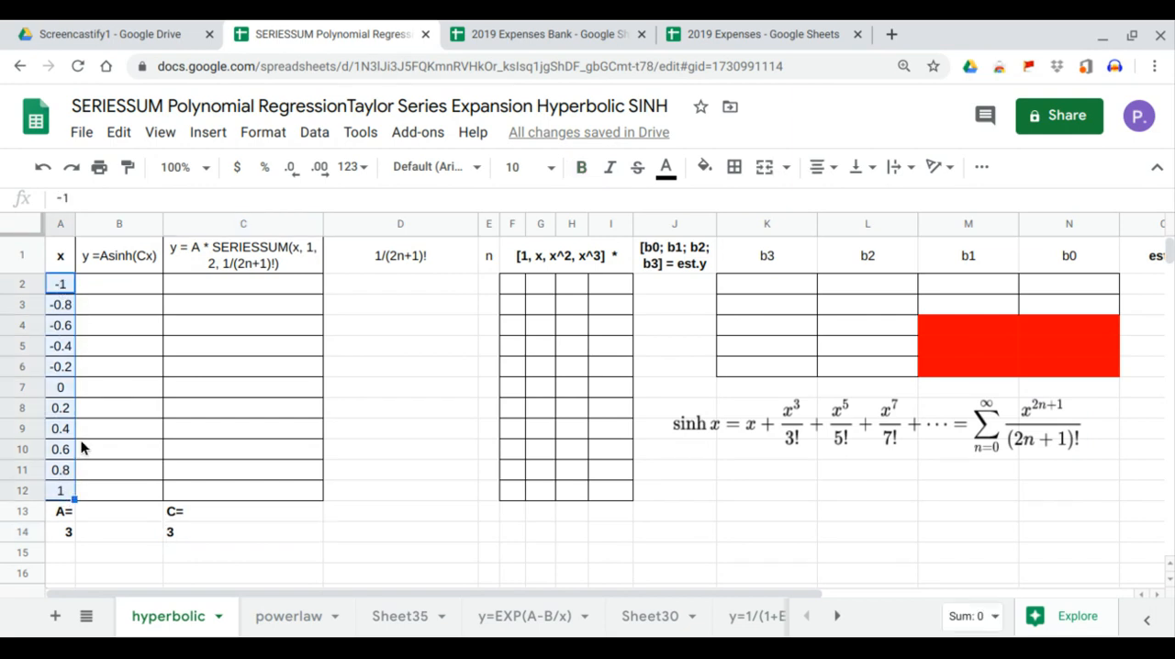
- Fill the y =Asinh(Cx) column from B2 with the array formula =ARRAYFORMULA(A14*SINH(C14*A2:A12))
click(137, 288)
text(=)
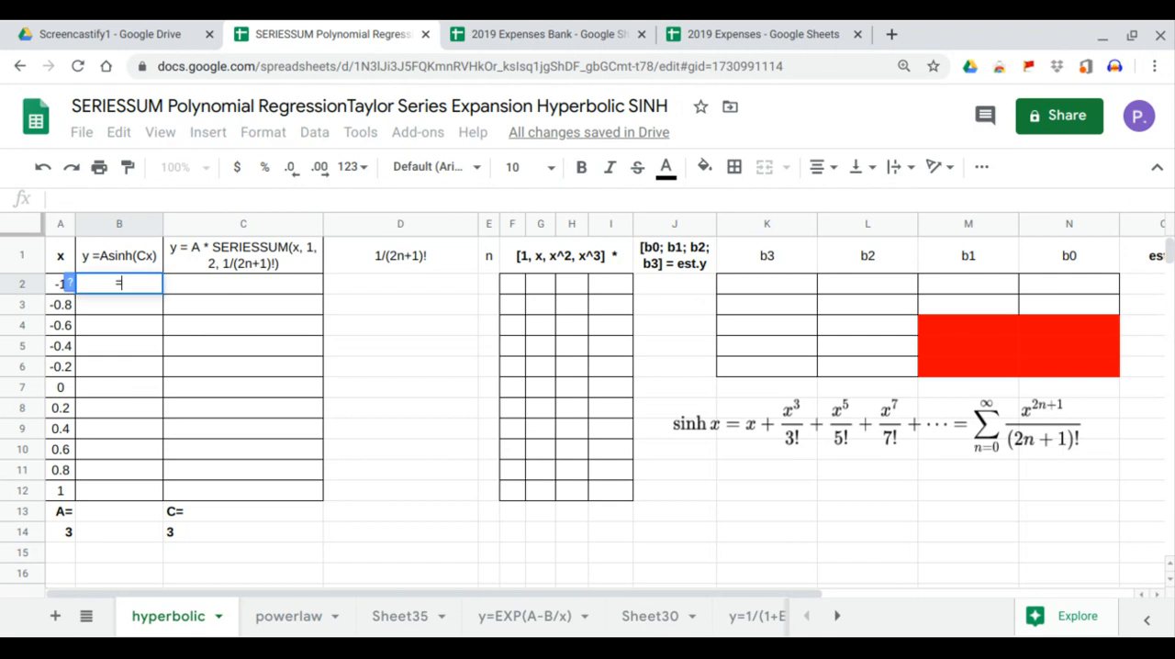
text(arr)
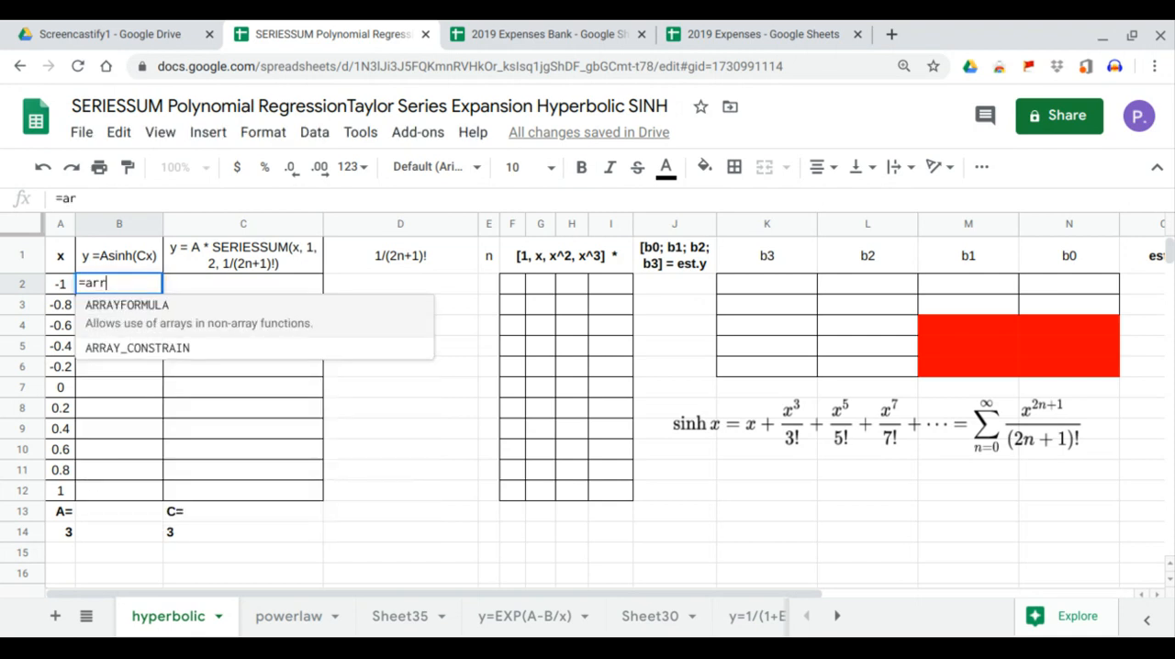
key(Tab)
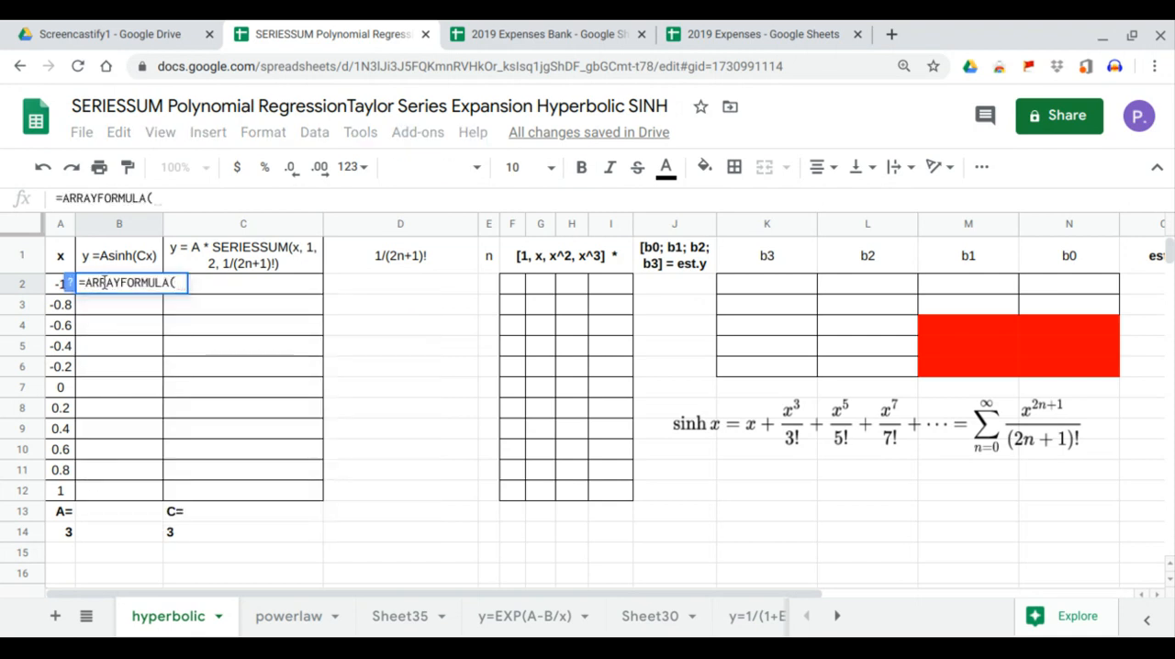
click(57, 534)
text(*)
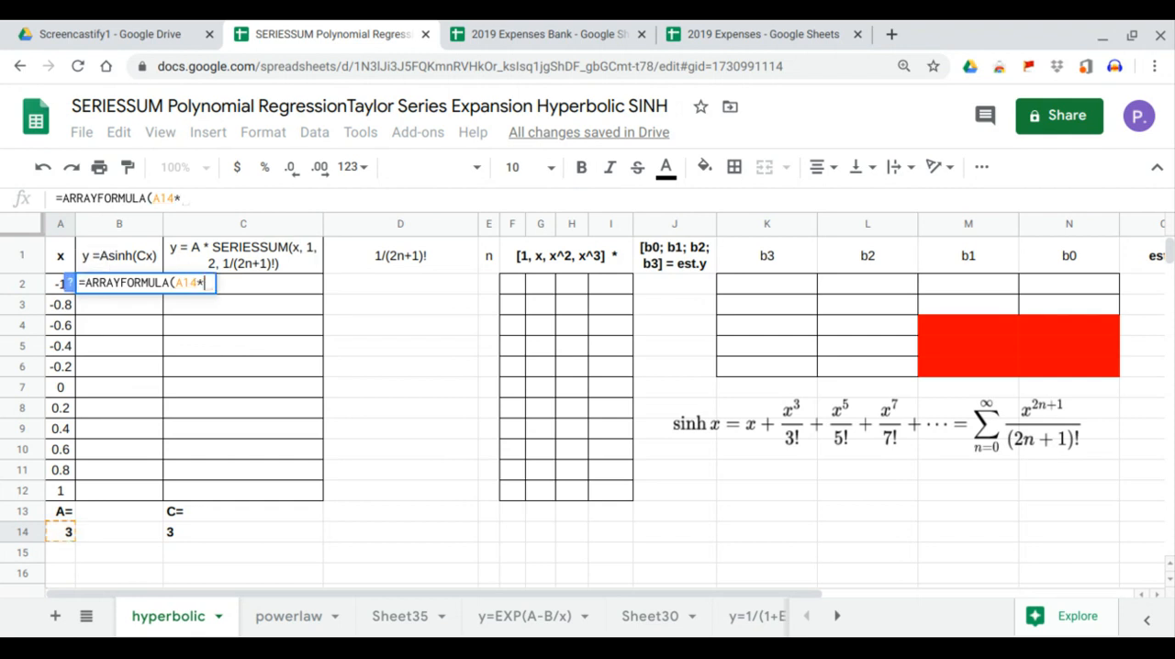
text(sinh)
key(Tab)
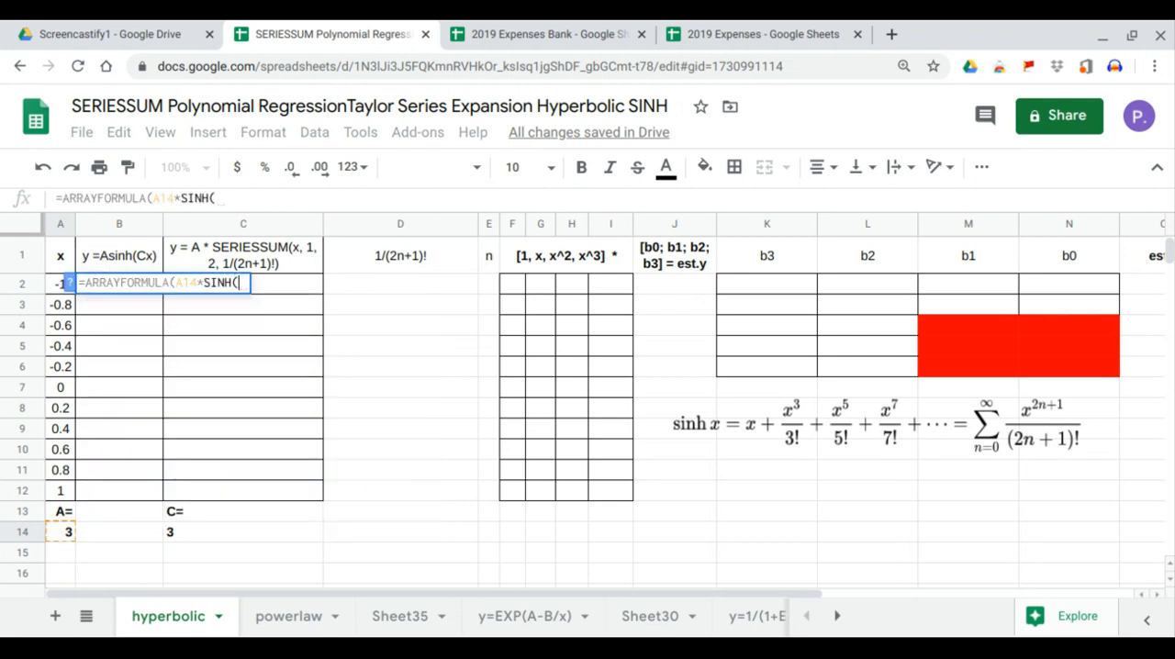
click(227, 534)
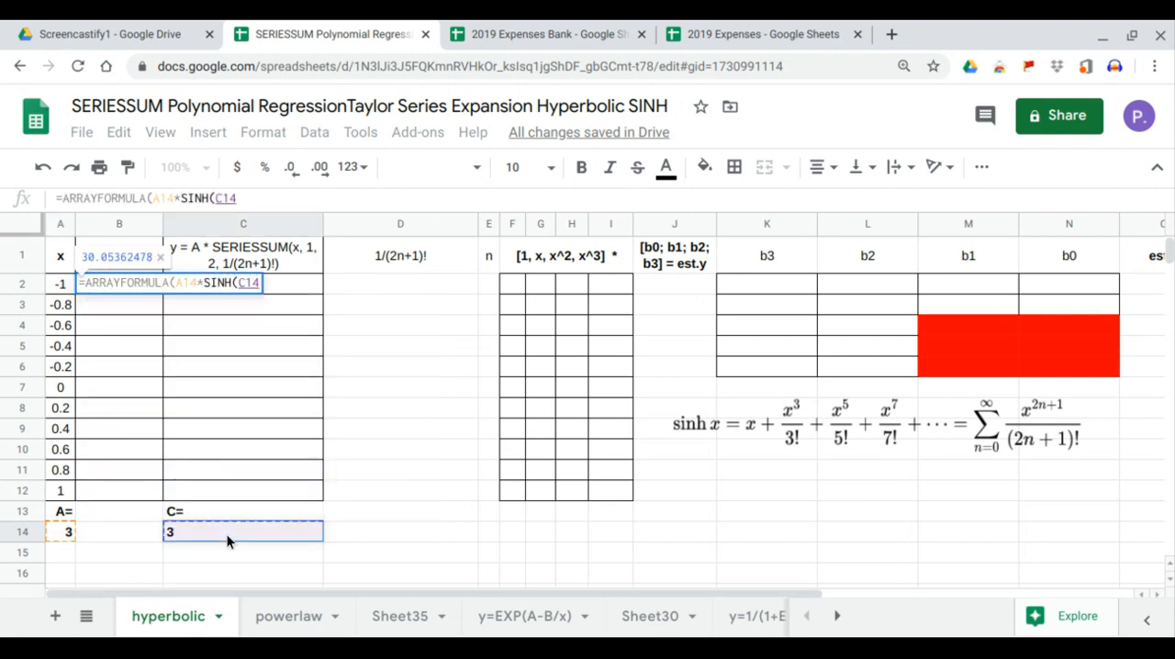
text(*)
drag(57, 494, 59, 294)
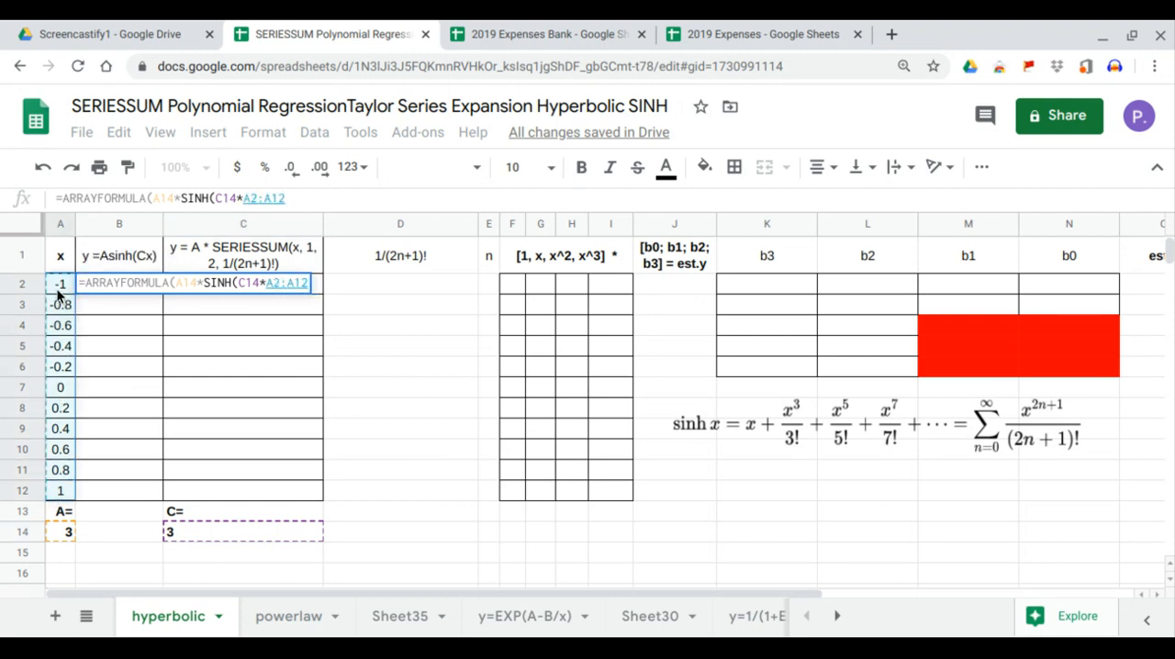
key(Return)
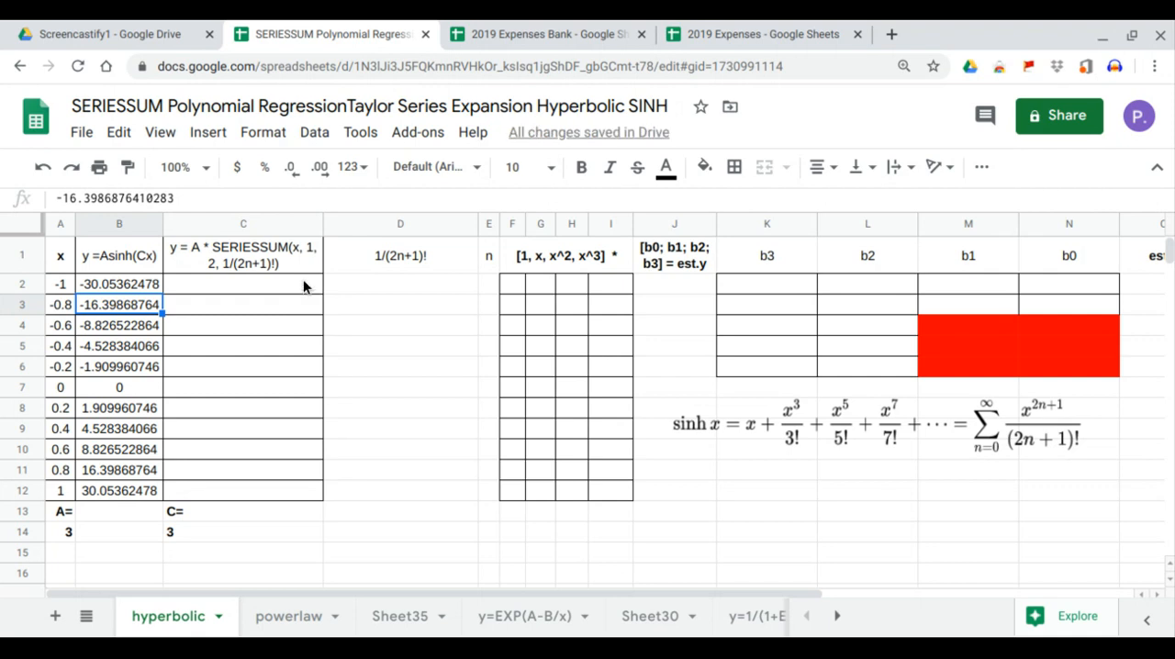
click(276, 281)
text(=arr)
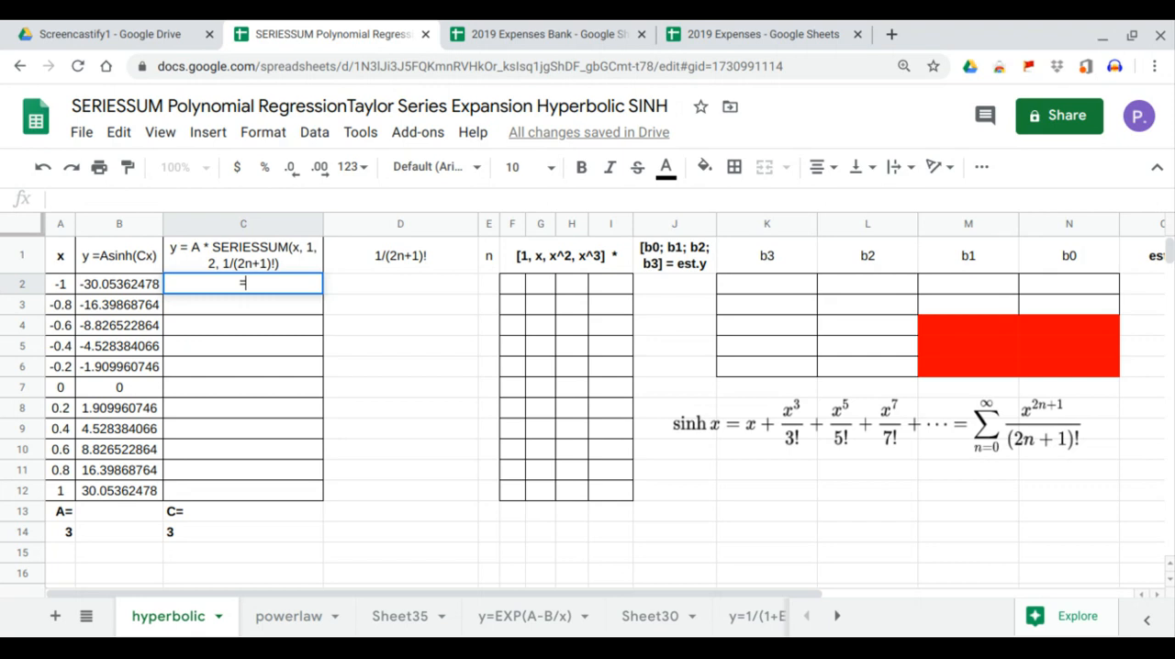
key(BackSpace)
key(BackSpace)
key(BackSpace)
key(BackSpace)
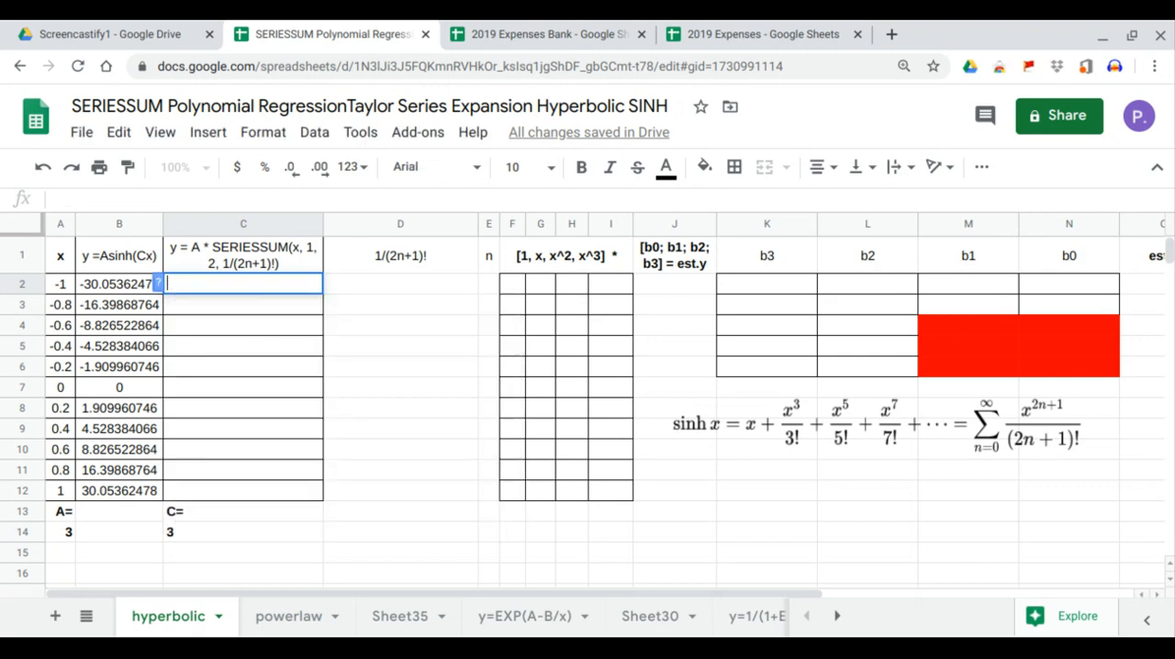
- Enter 0, 1 and 2 at the start of the n column from E2 and continue the series to 10 in E12
click(490, 285)
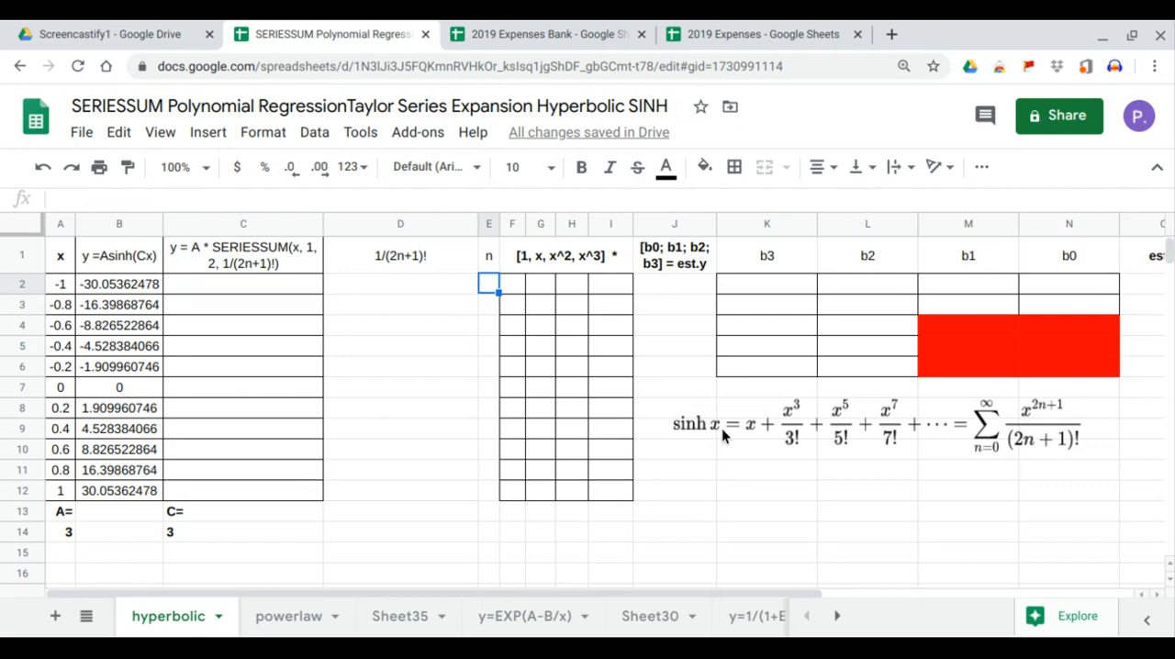
text(01)
key(BackSpace)
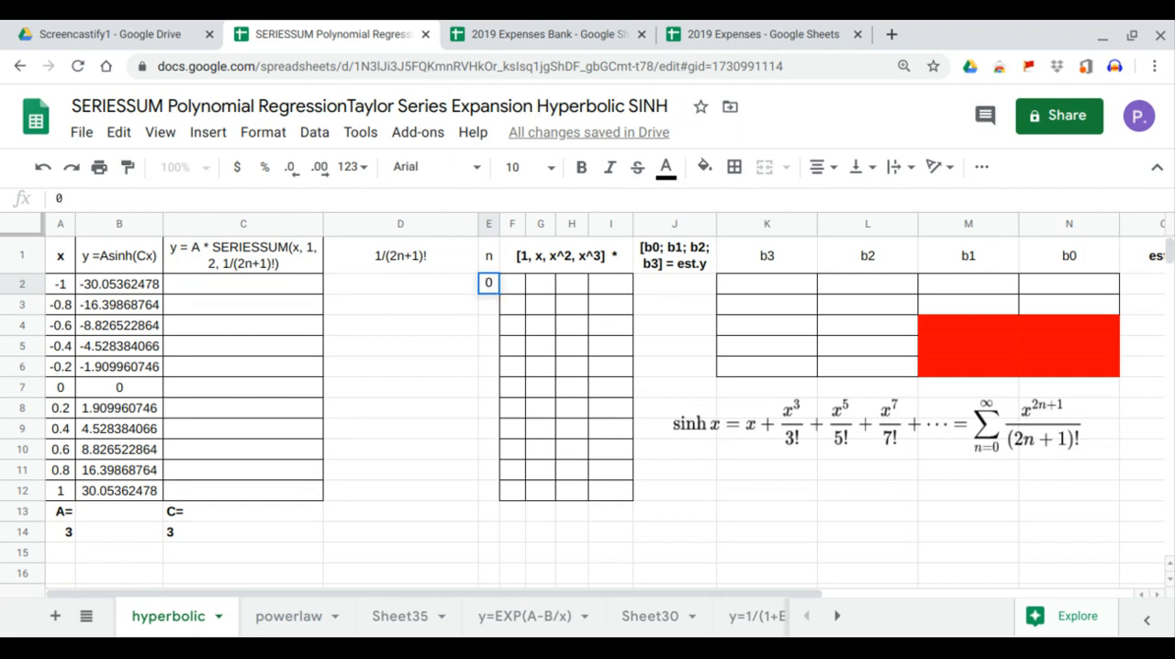
key(Return)
text(1/()
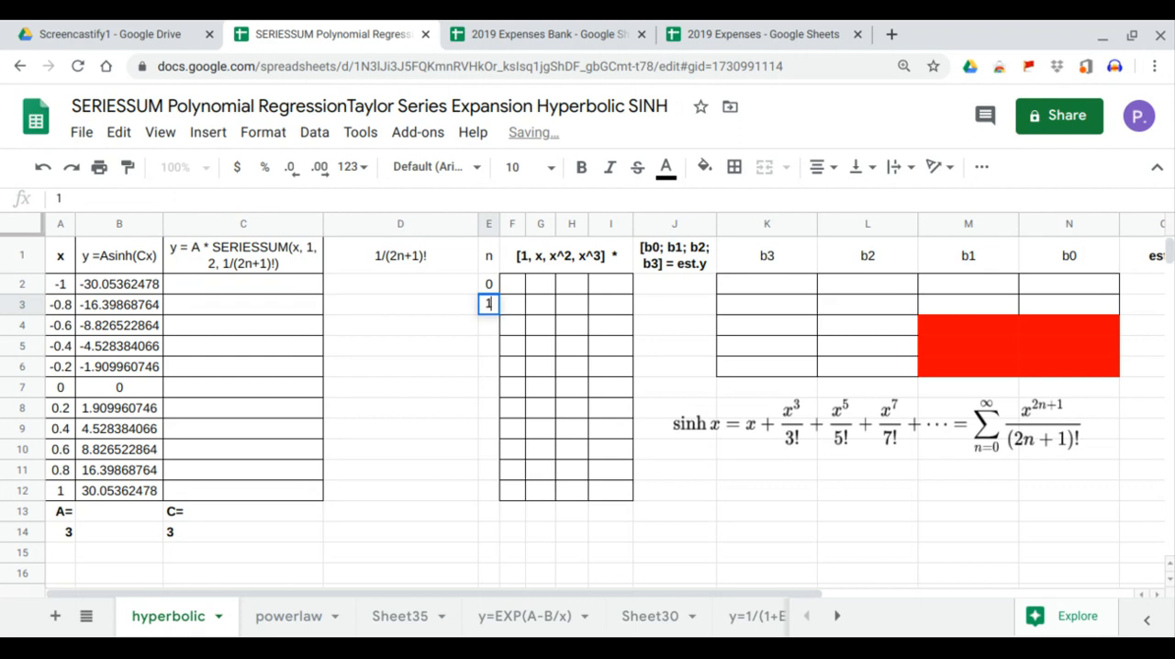
text(2)
key(BackSpace)
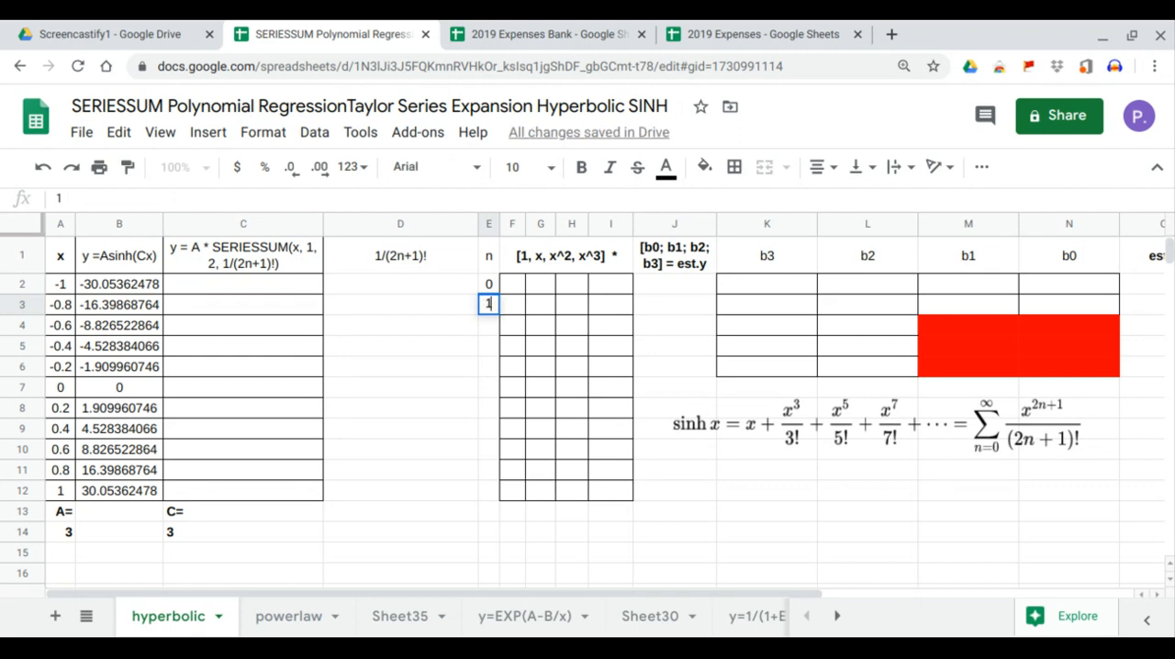
key(Return)
text(2)
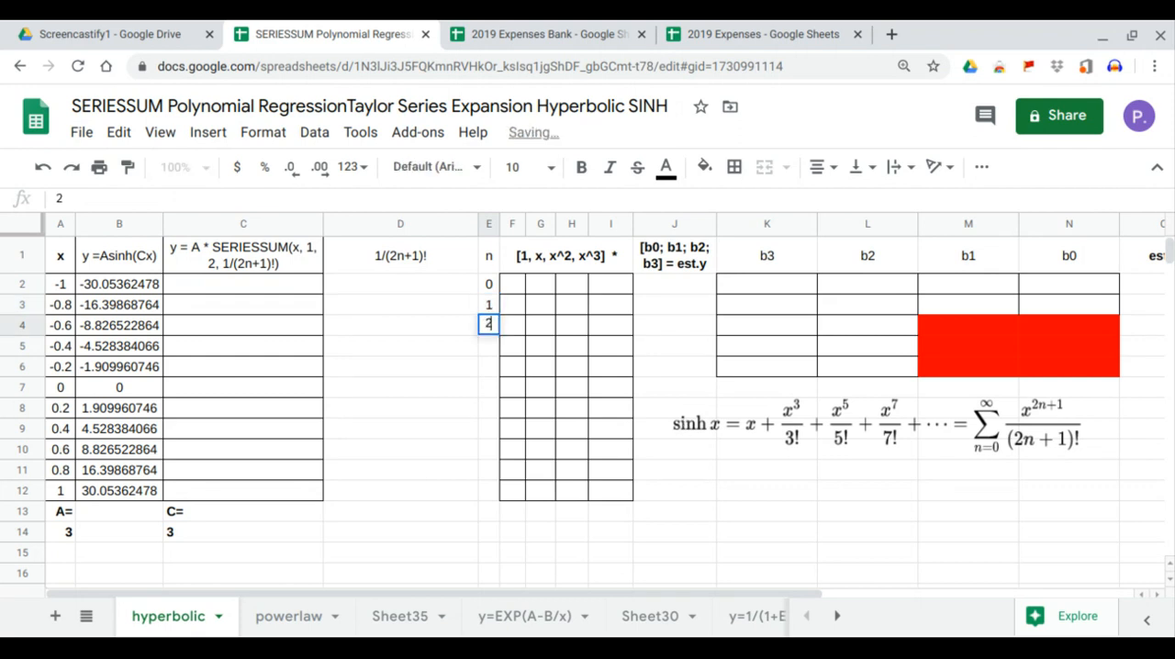
key(Return)
drag(491, 286, 497, 502)
- Compute the 1/(2n+1)! coefficients from D2 with the array formula =ARRAYFORMULA(1/FACT(2*E2:E12+1))
click(410, 292)
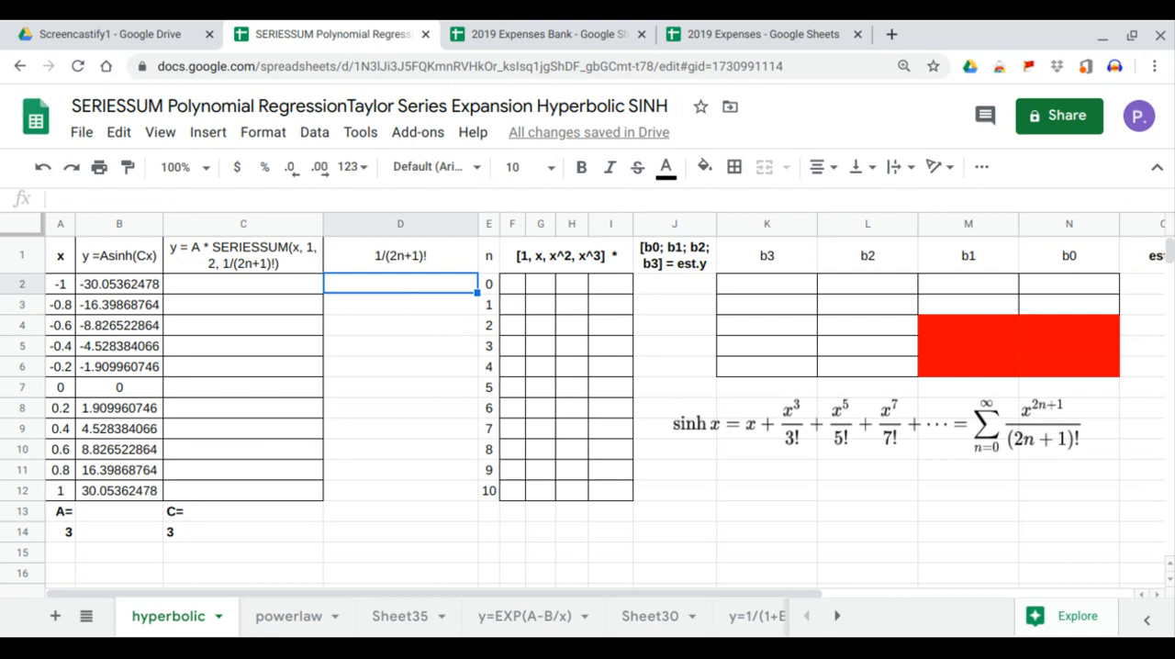
text(=arr)
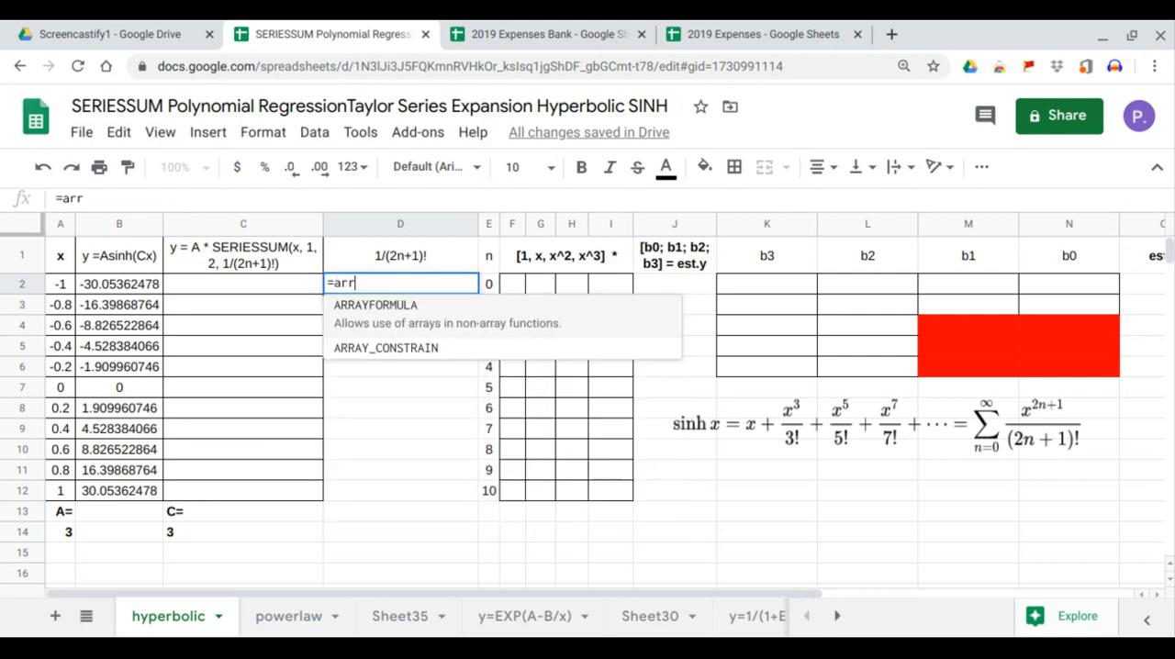
key(Tab)
text(1/FACT()
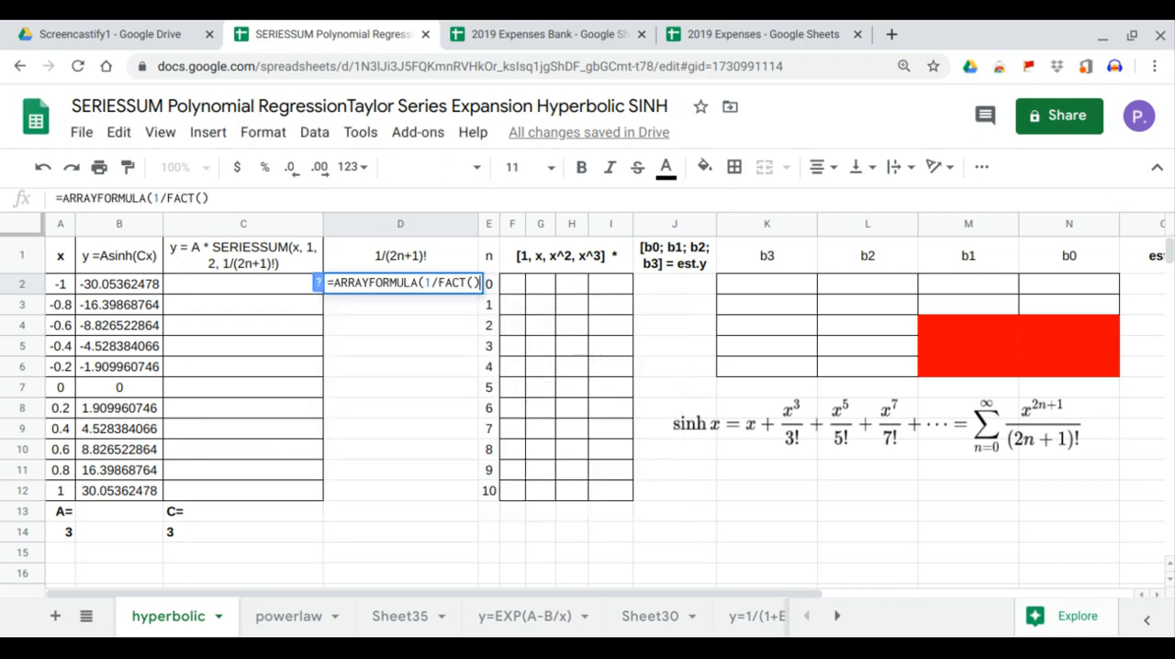
text(2*)
drag(492, 495, 490, 279)
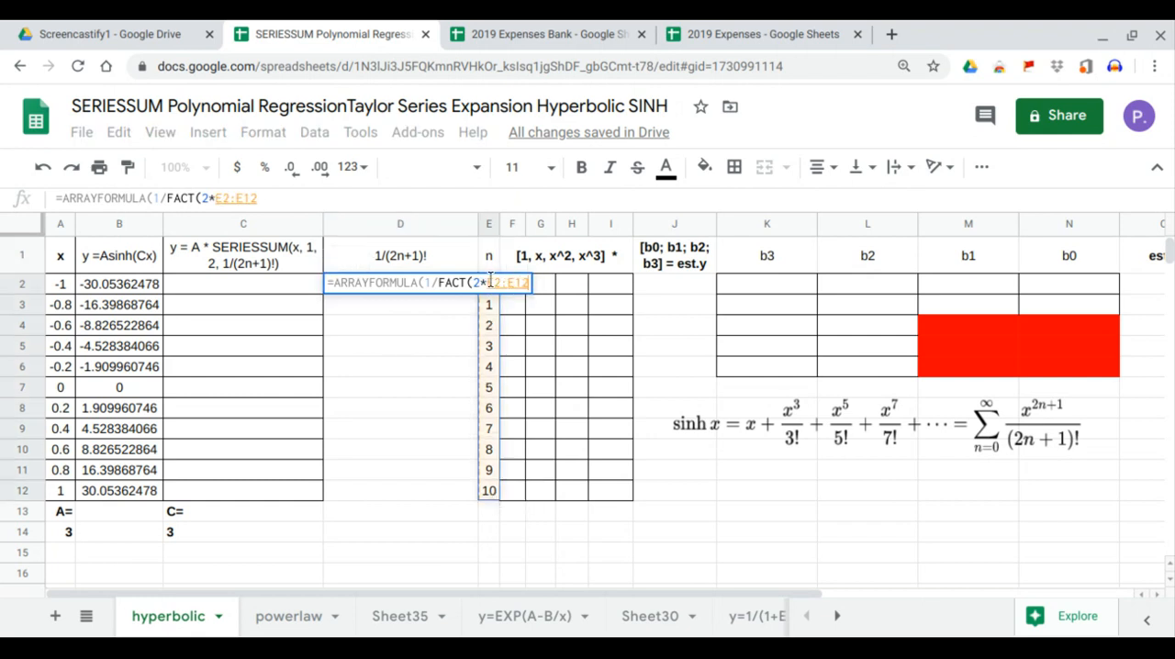
click(359, 201)
text(+)
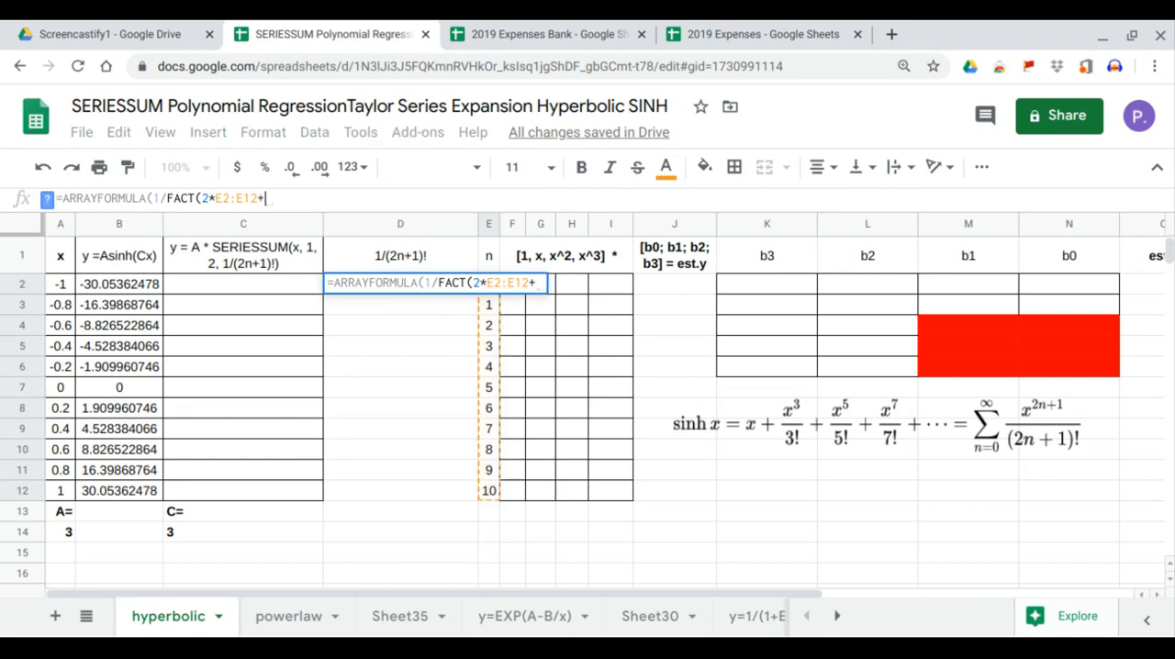
text(1)!))
key(Return)
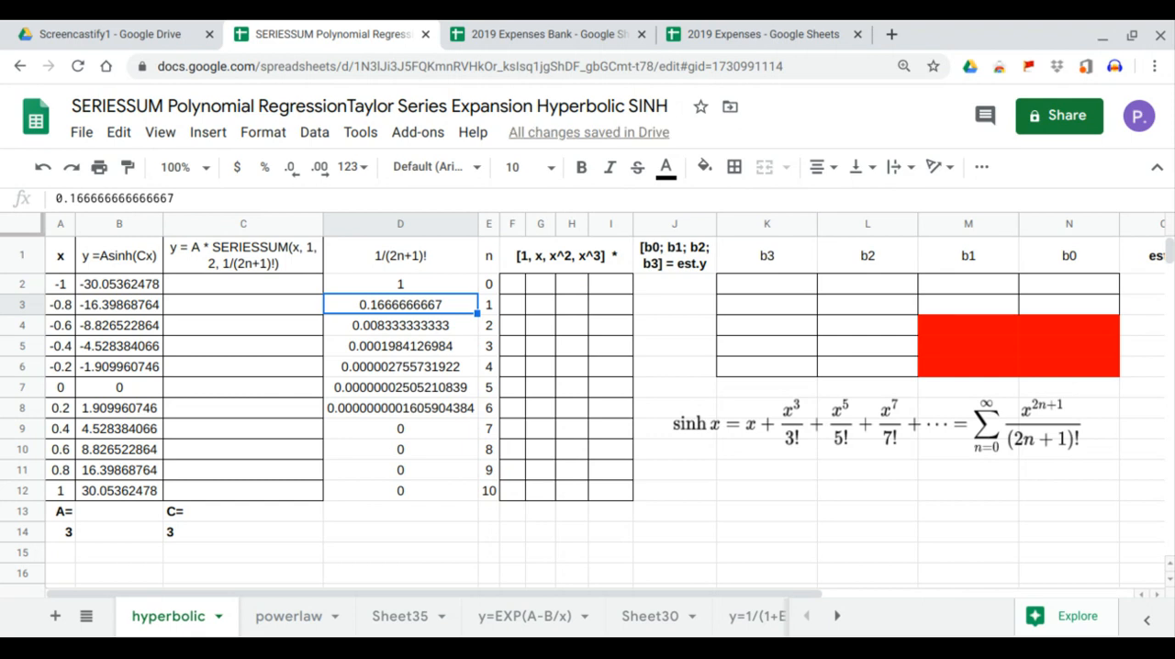
- Begin an array formula in C2 that multiplies the constant A in A14 by the SERIESSUM function
click(219, 287)
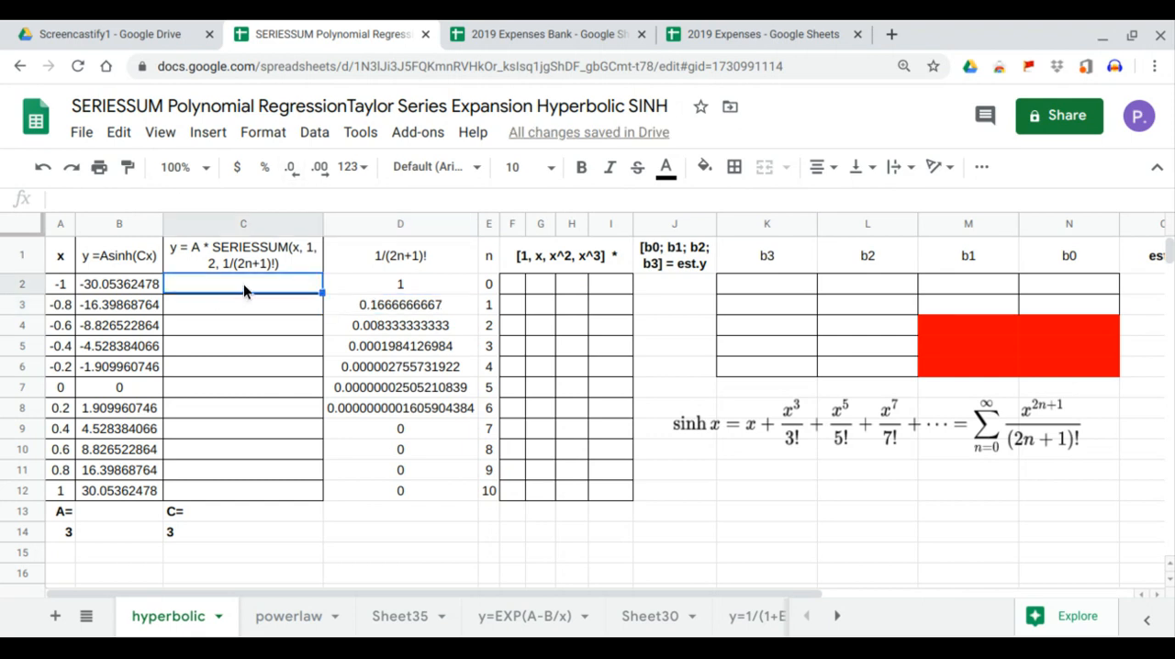
text(=)
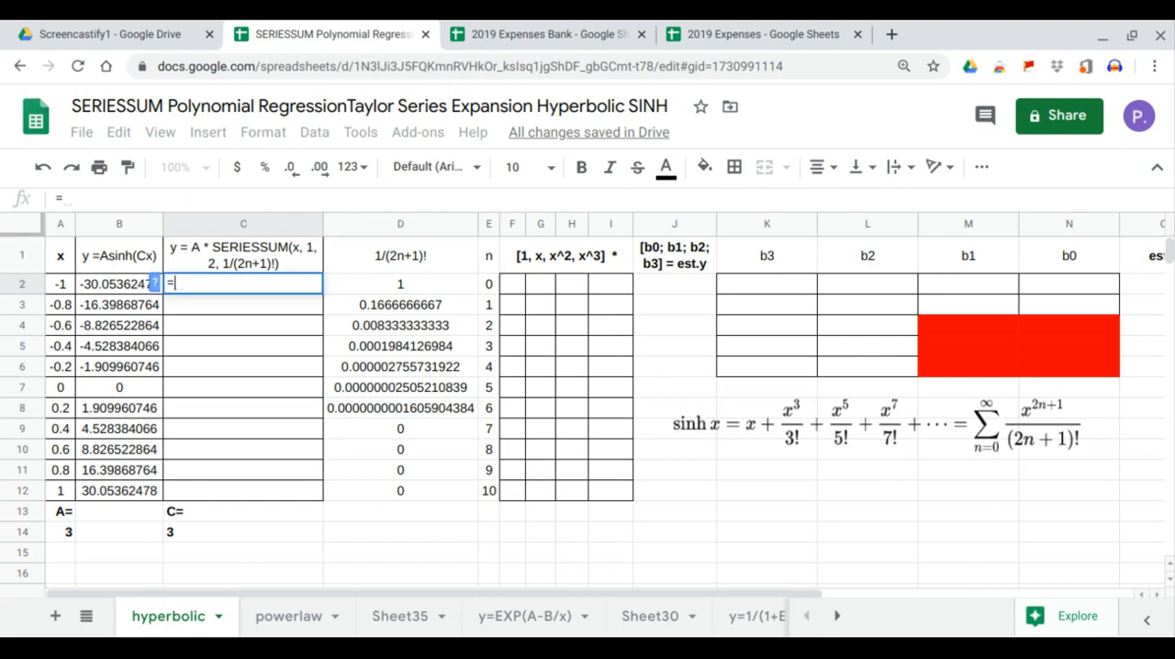
text(arr)
key(Tab)
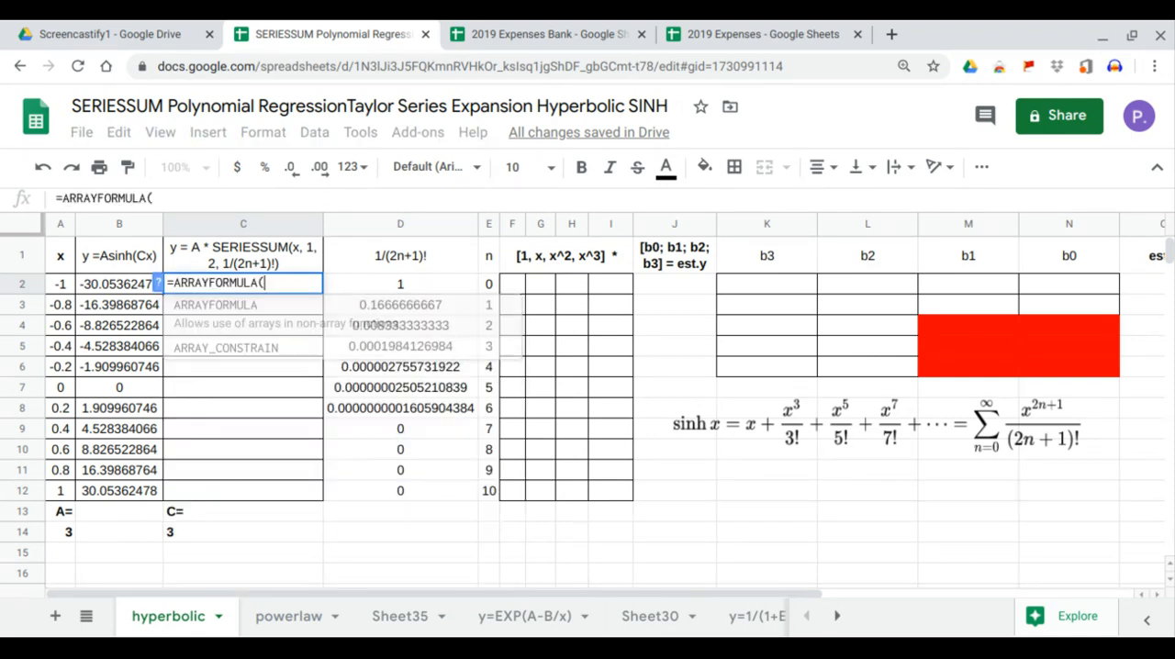
click(64, 532)
text(*sr)
key(BackSpace)
text(err)
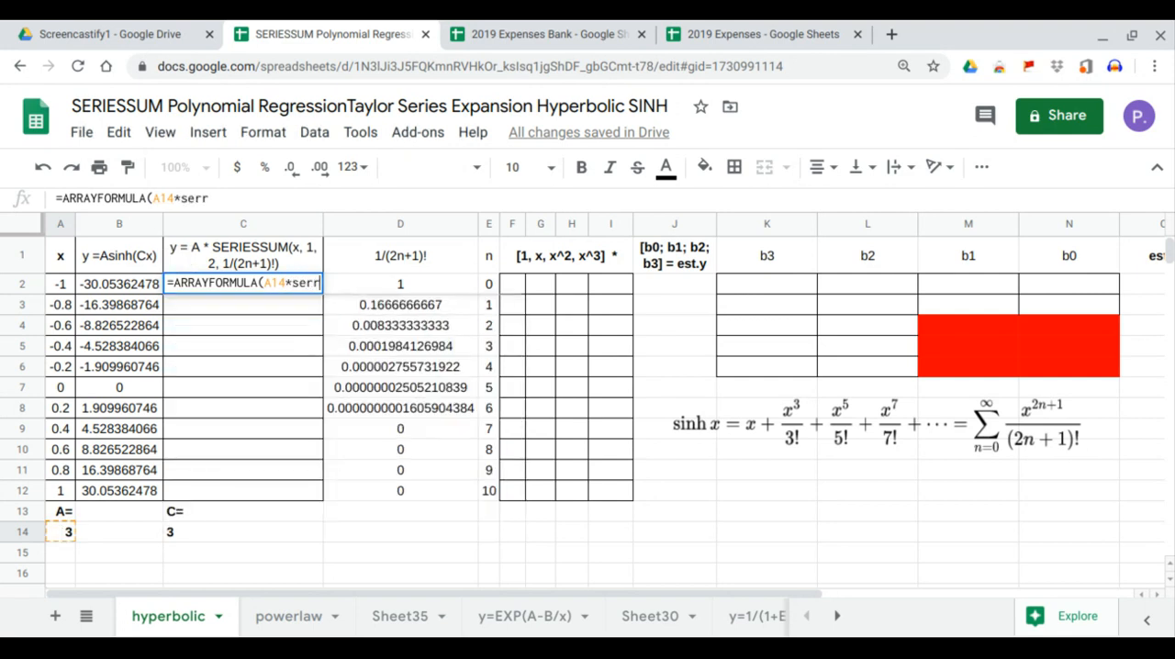
key(BackSpace)
key(Tab)
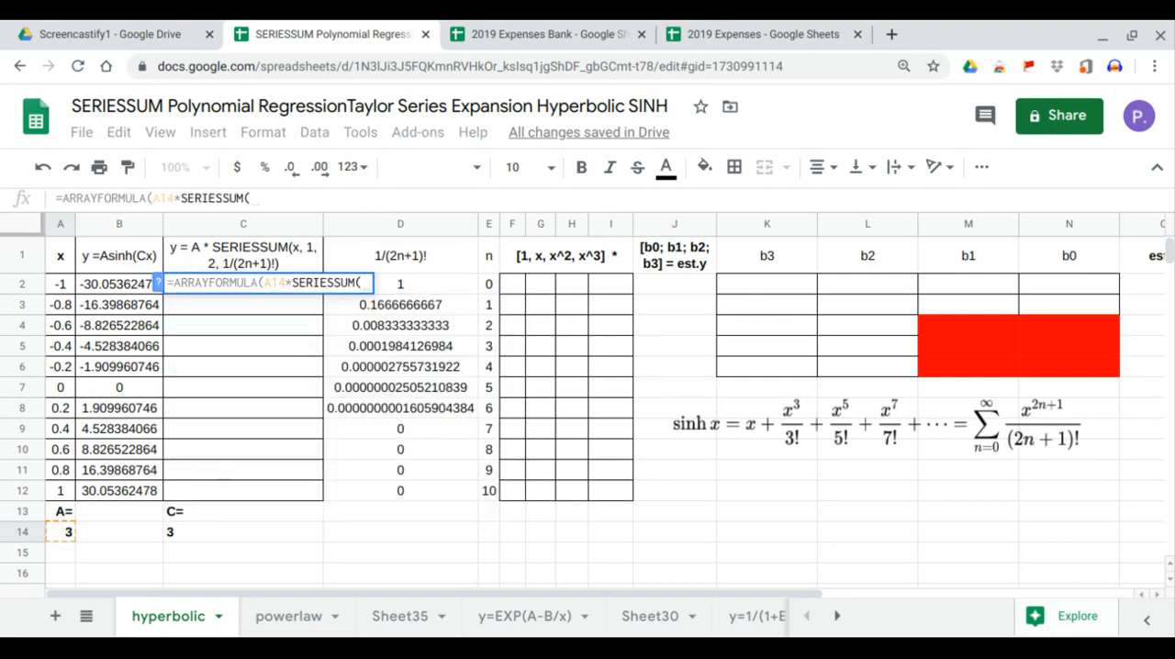
- Complete the C2 array formula as =ARRAYFORMULA(A14*SERIESSUM(C14*A2:A12,1,2,D2:D12)) to fill the SERIESSUM column
click(176, 534)
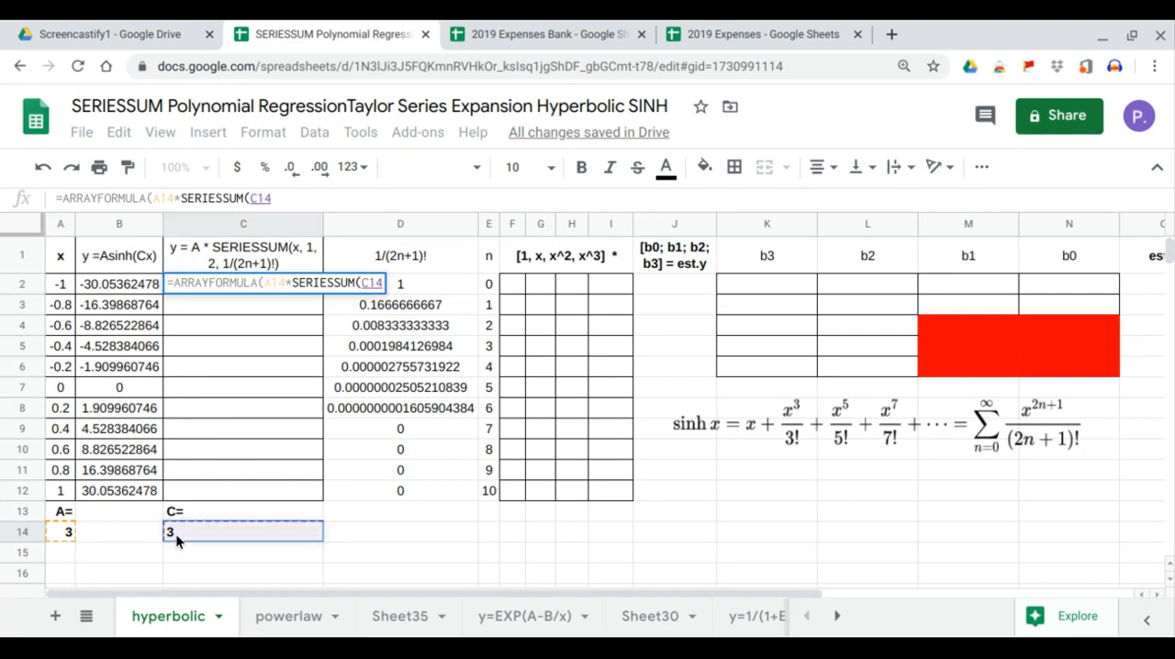
text(*)
click(59, 493)
drag(60, 475, 61, 294)
text(f)
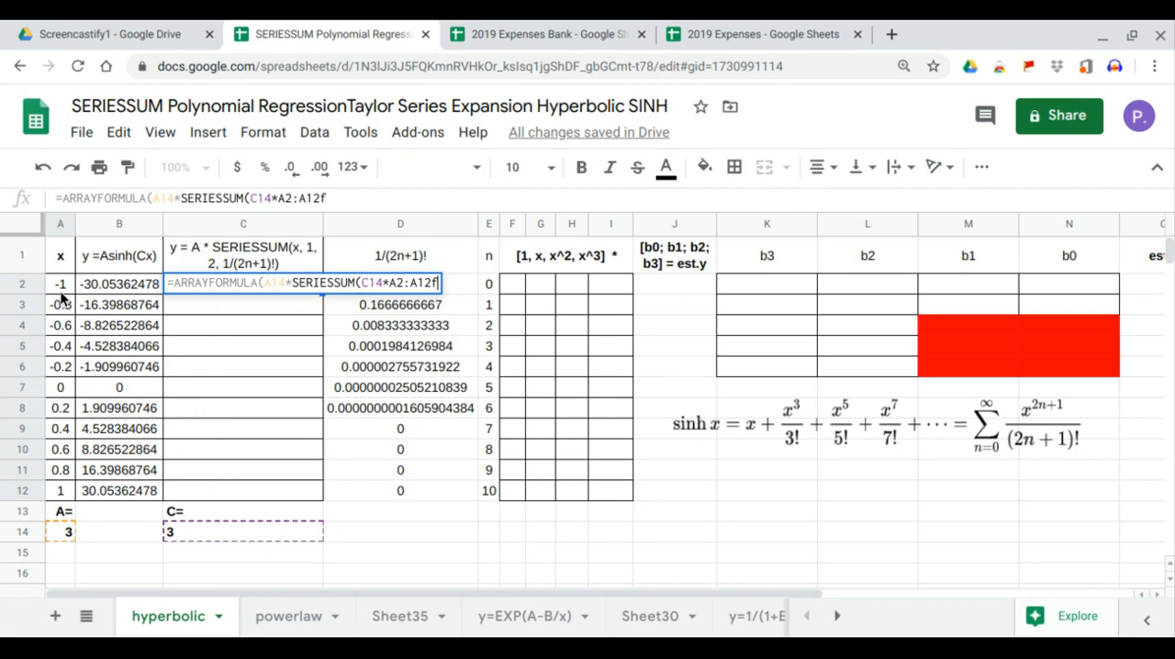
key(BackSpace)
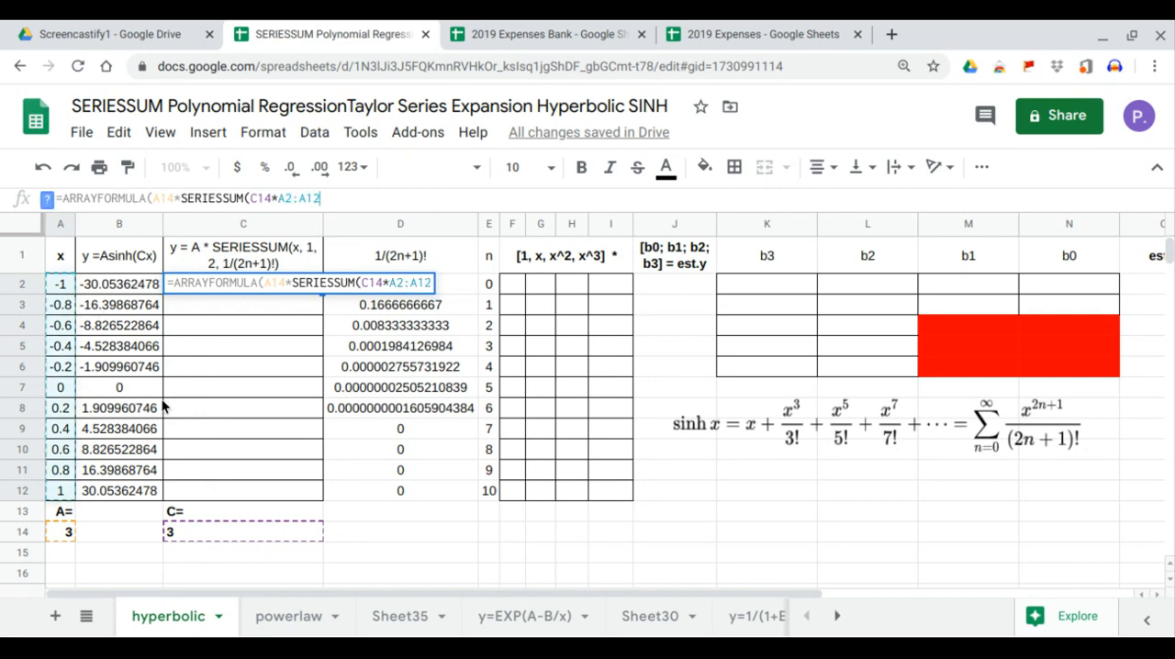
text(,)
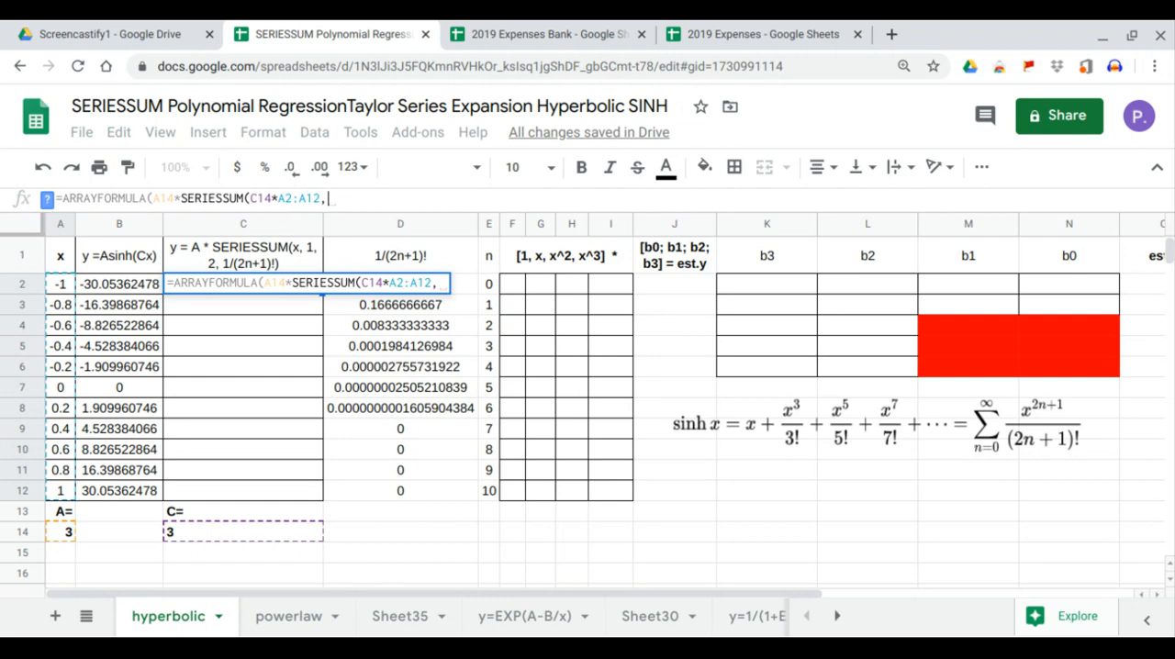
text(1,2)
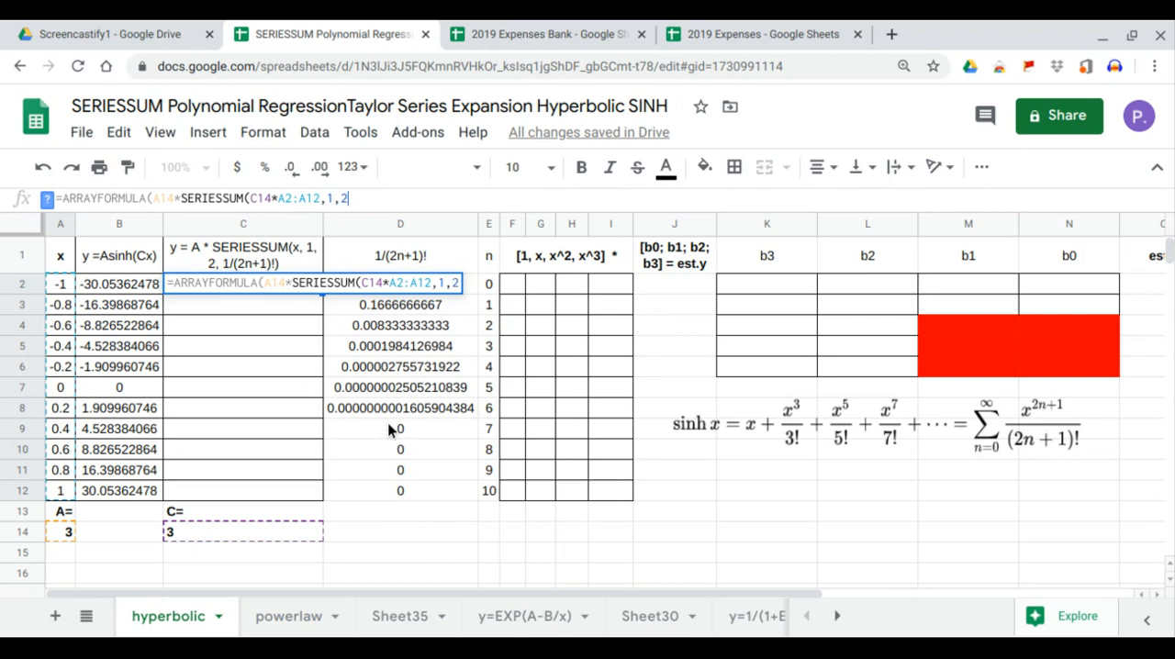
text(,)
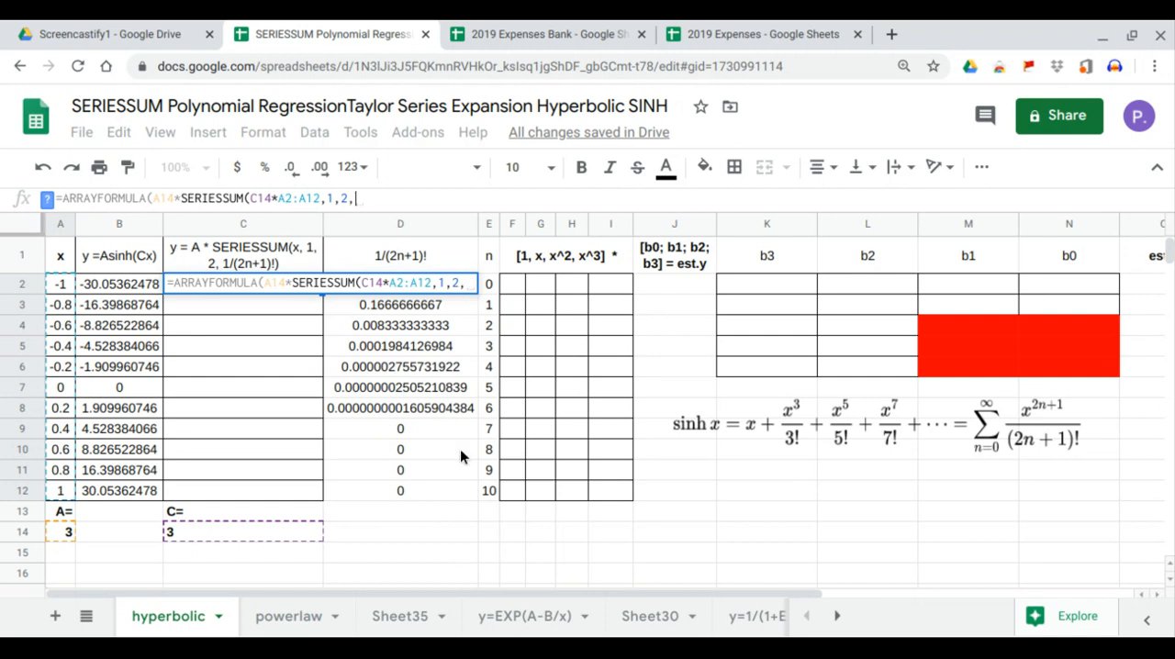
drag(437, 484, 415, 284)
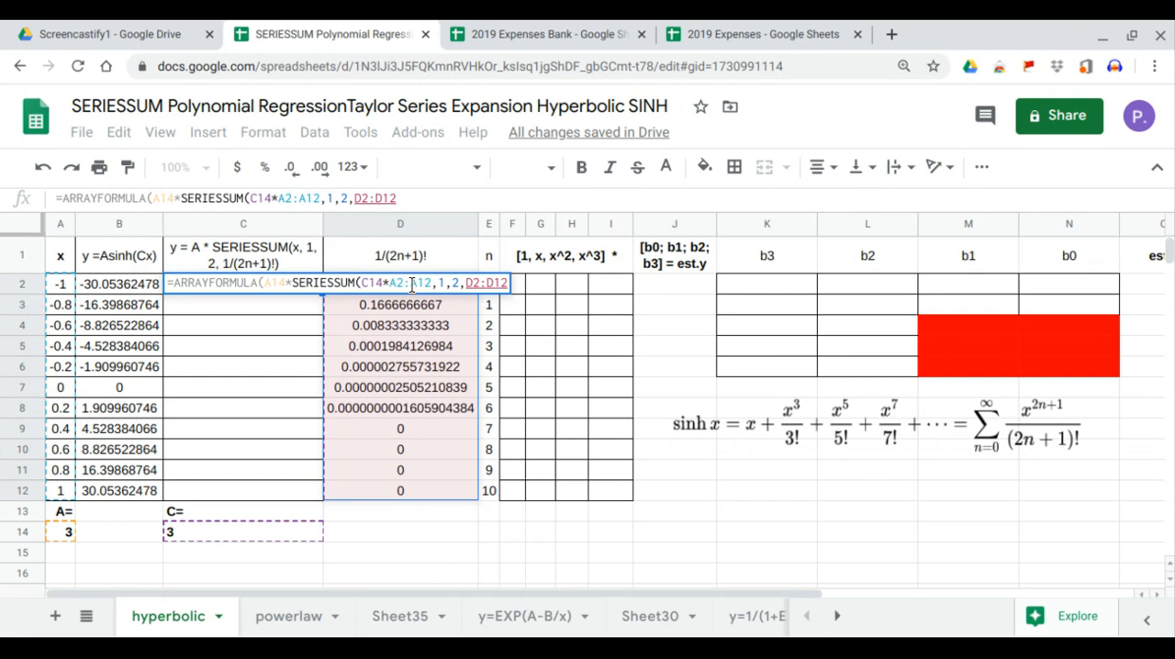
key(Return)
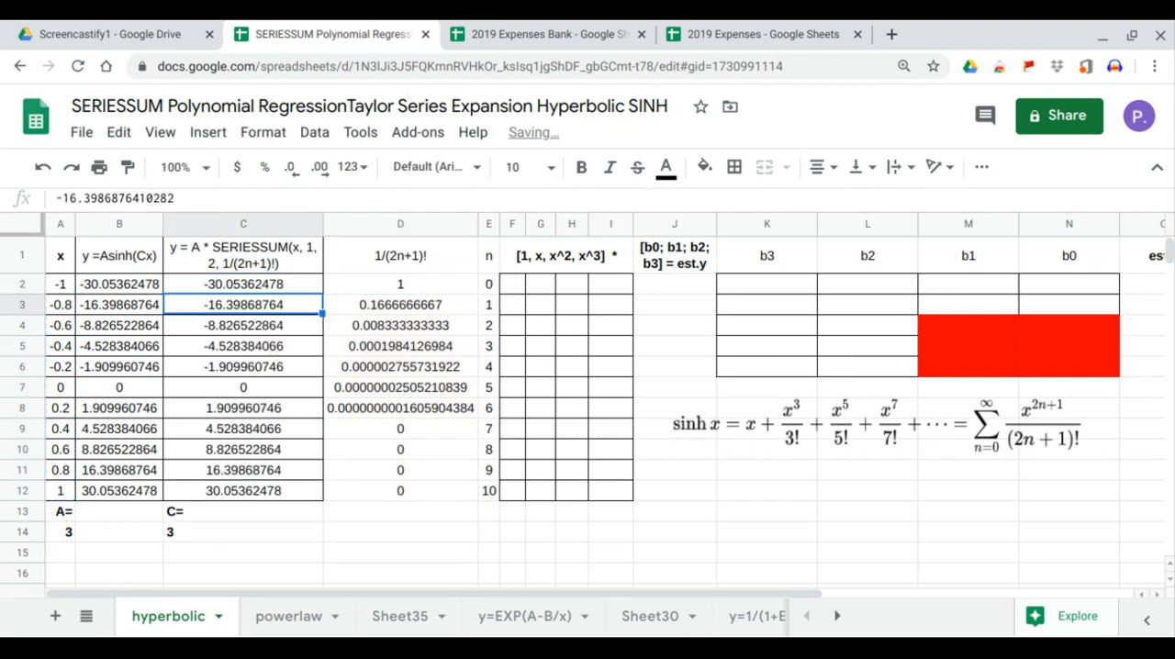
- Compare the y =Asinh(Cx) values in B2:B12 with the SERIESSUM values in C2:C12 and hide column B
drag(290, 285, 265, 492)
drag(111, 286, 108, 496)
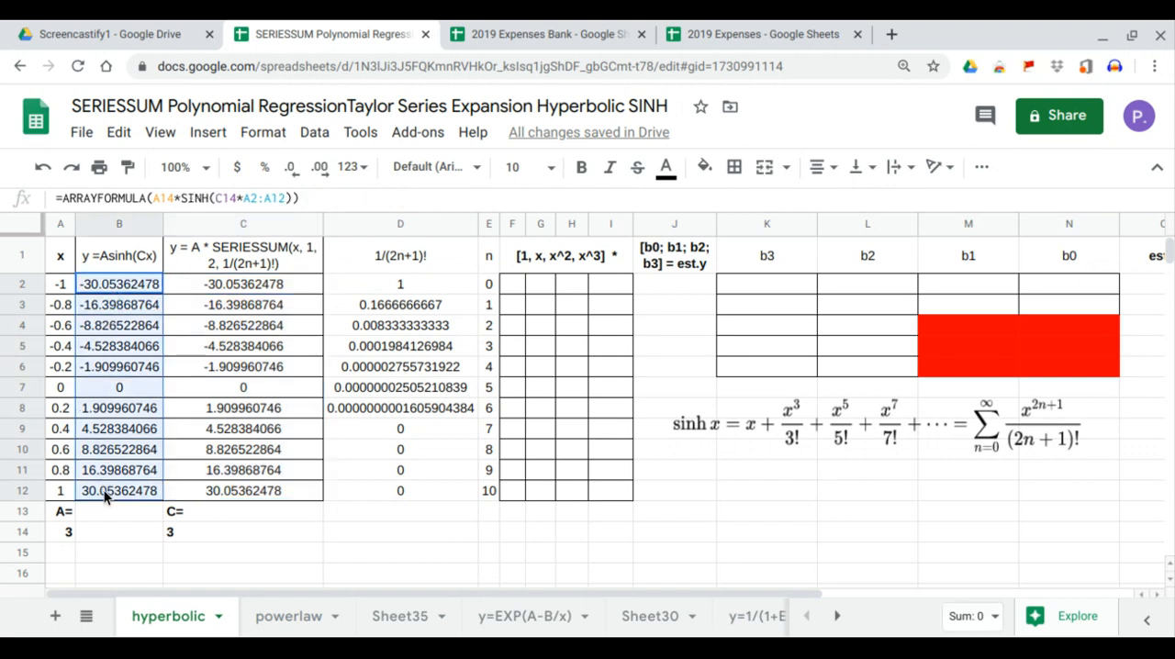
drag(234, 292, 236, 490)
drag(130, 289, 129, 493)
click(119, 232)
right_click(118, 231)
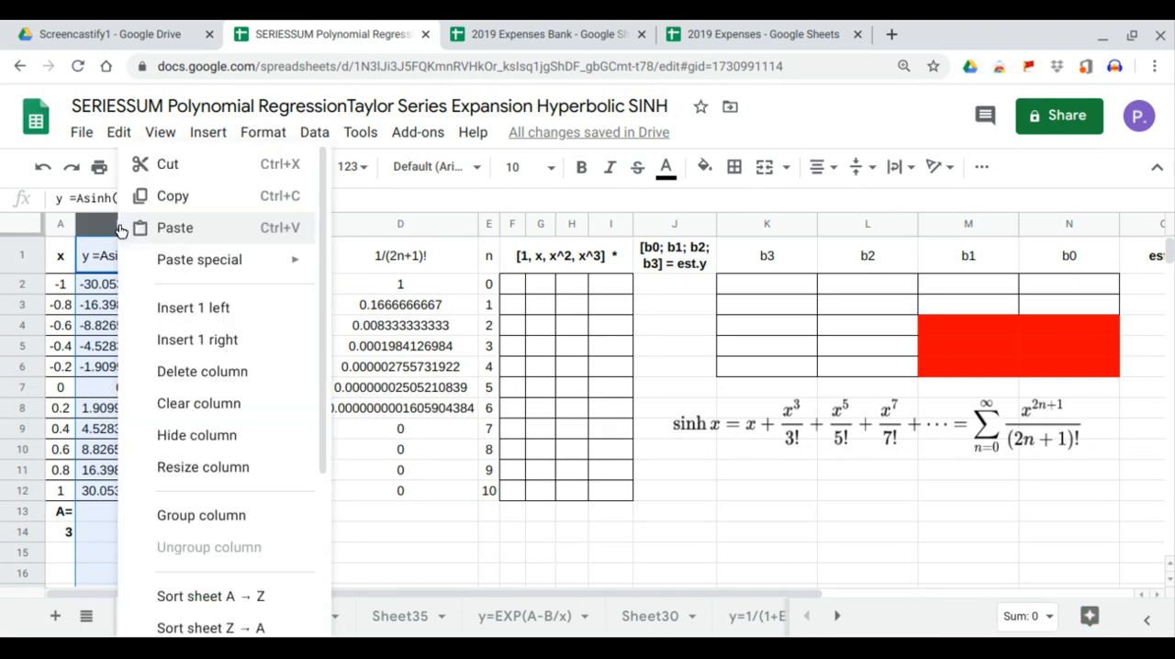
click(178, 435)
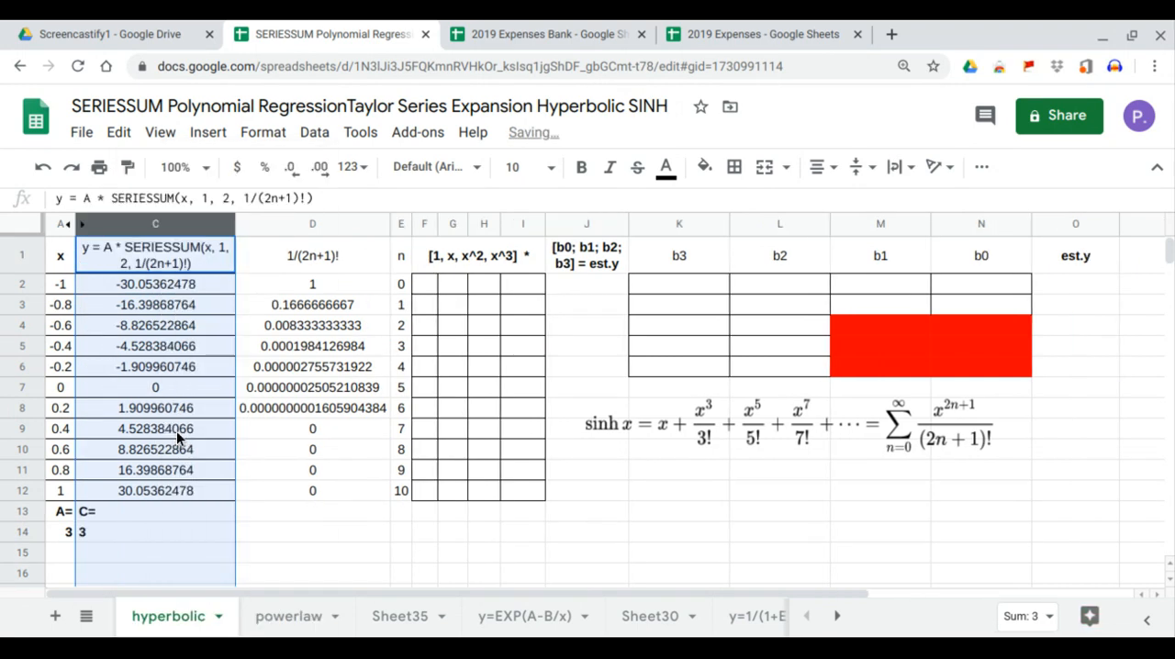
click(156, 286)
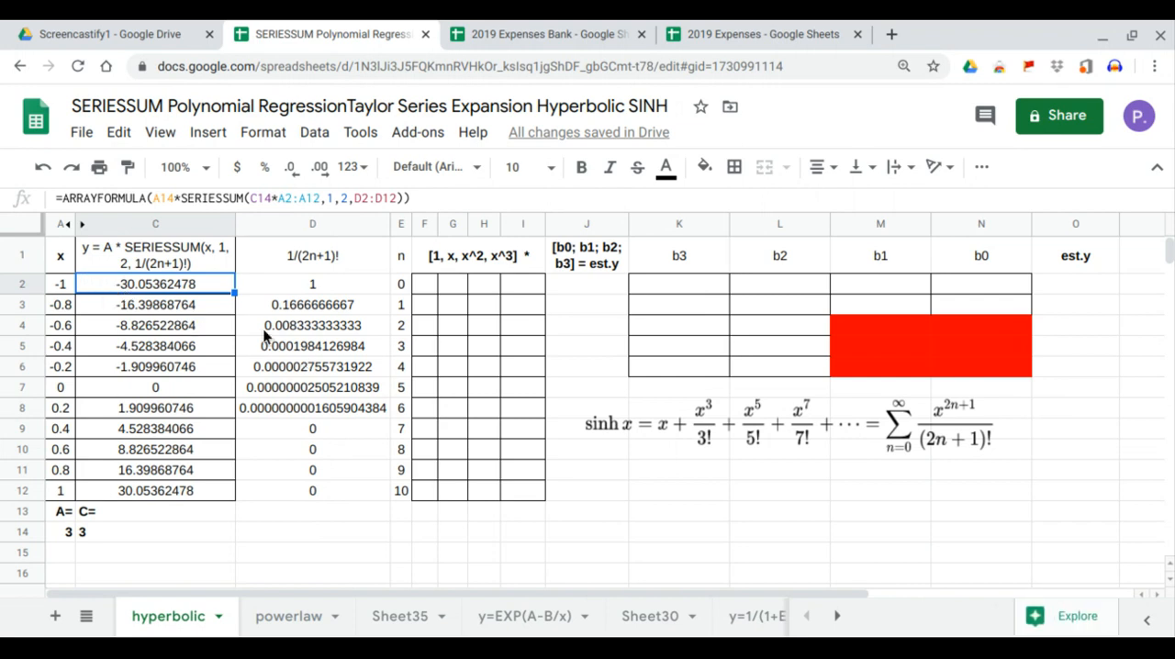
- Insert a scatter chart of the SERIESSUM y values against x from the range A1:C12
drag(61, 256, 157, 492)
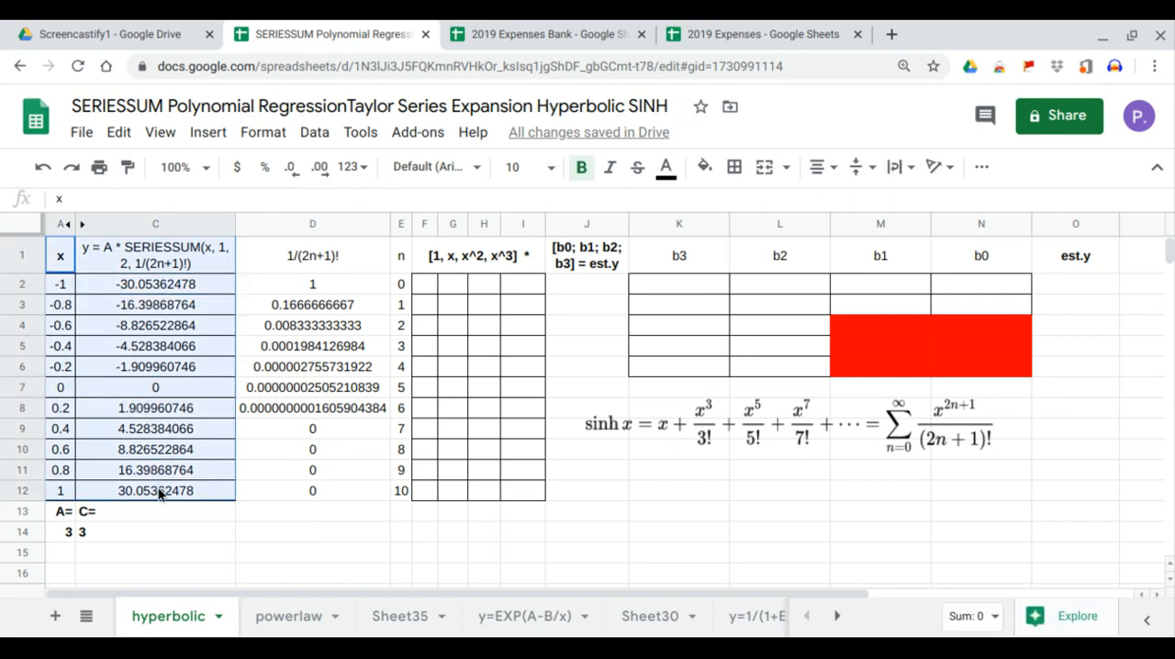
click(190, 134)
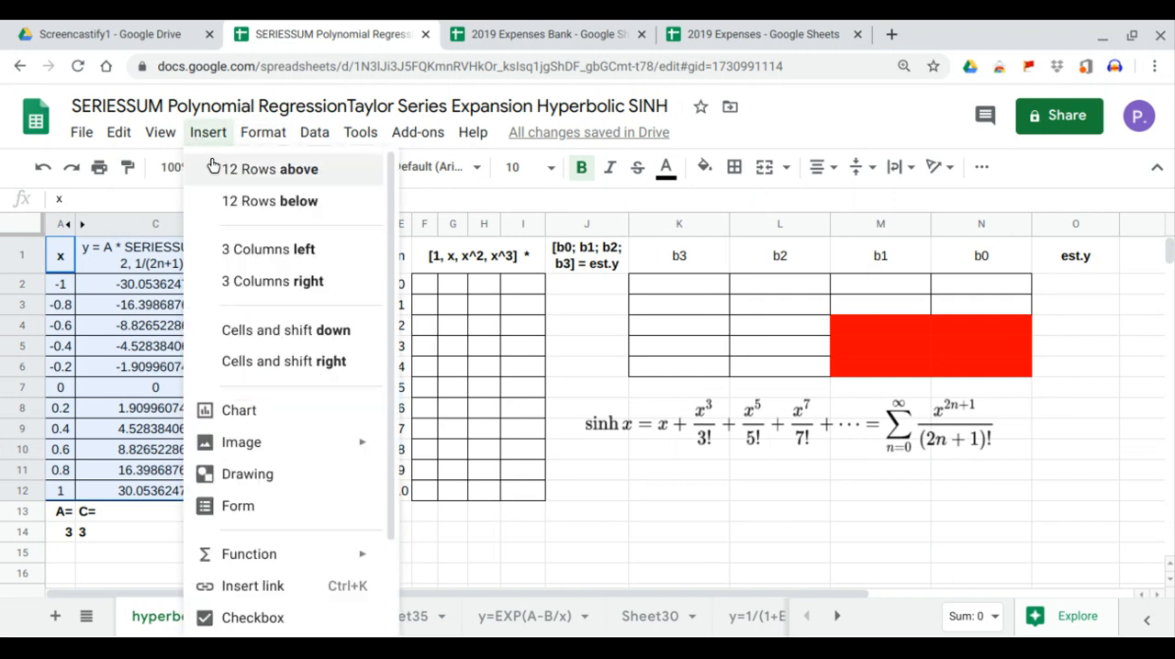
click(259, 412)
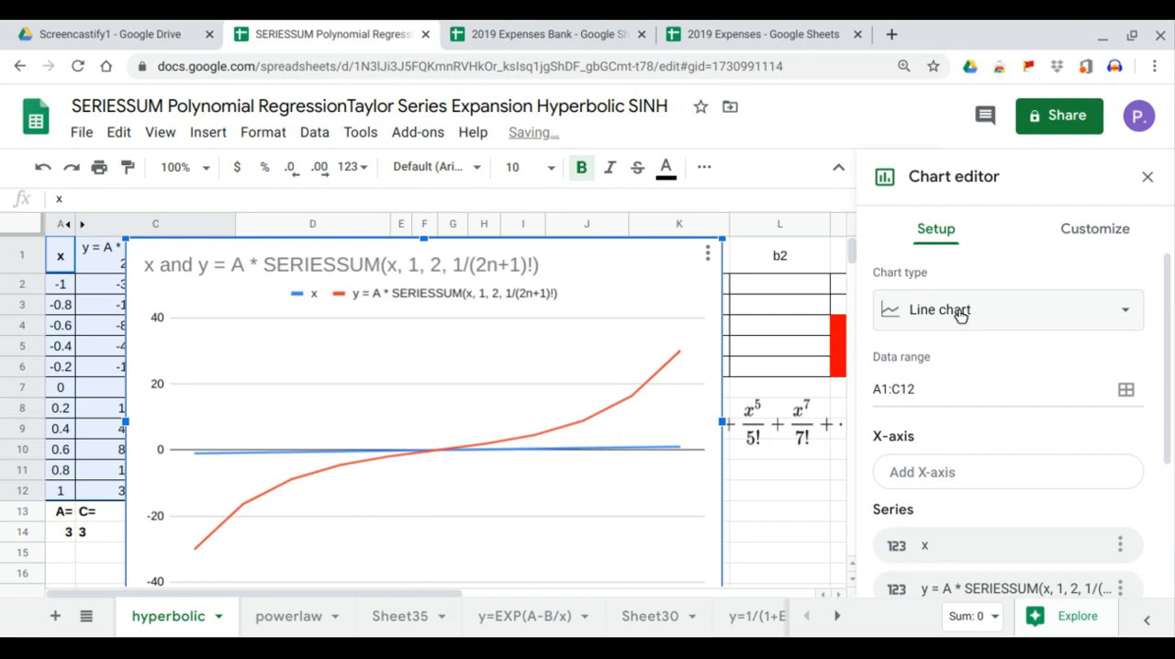
click(959, 311)
click(1039, 427)
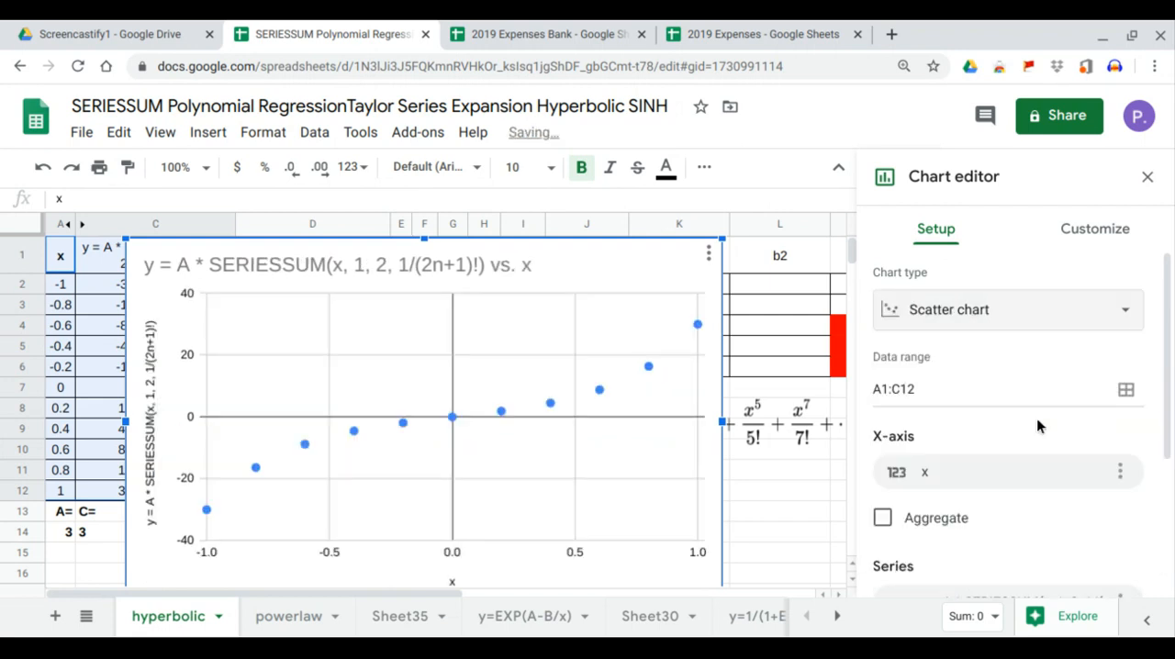
- Add a trendline to the chart's series, label it with its equation and show R²
click(1065, 232)
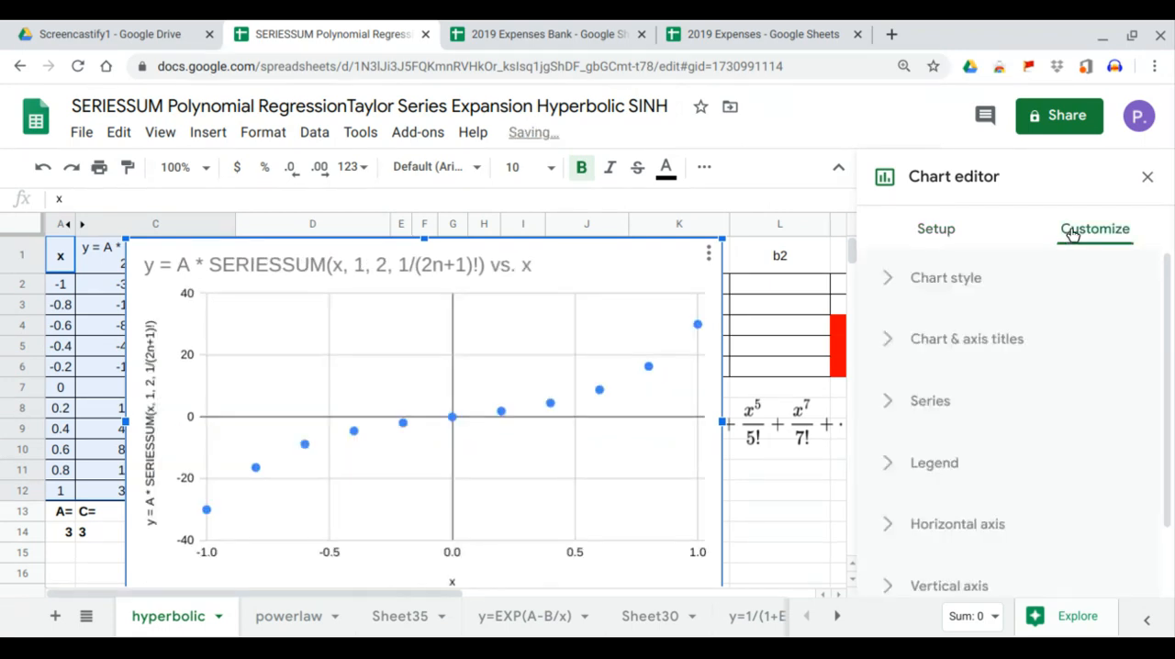
click(963, 397)
scroll(963, 397, down, 5)
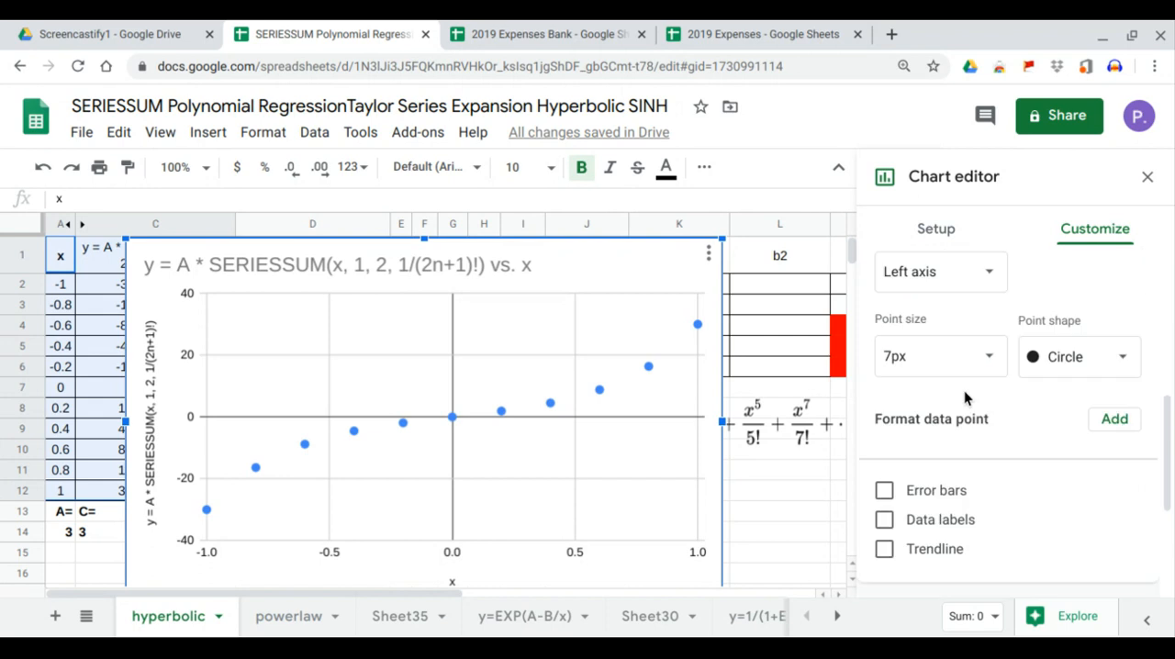
click(932, 536)
scroll(947, 521, down, 3)
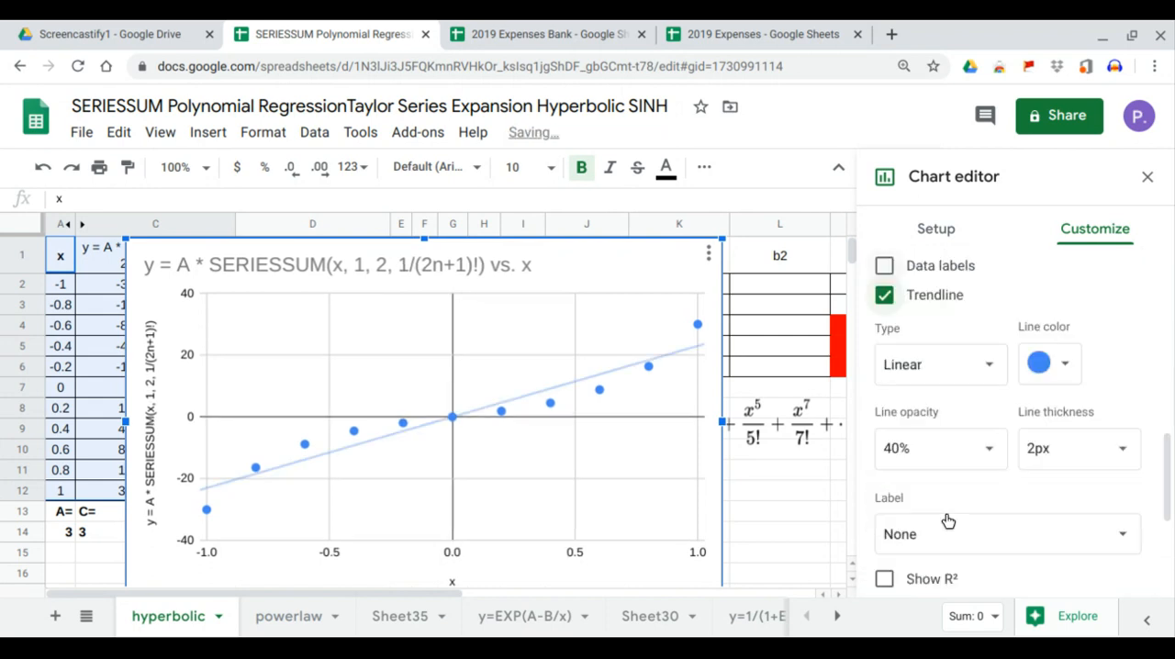
scroll(965, 459, down, 1)
click(983, 497)
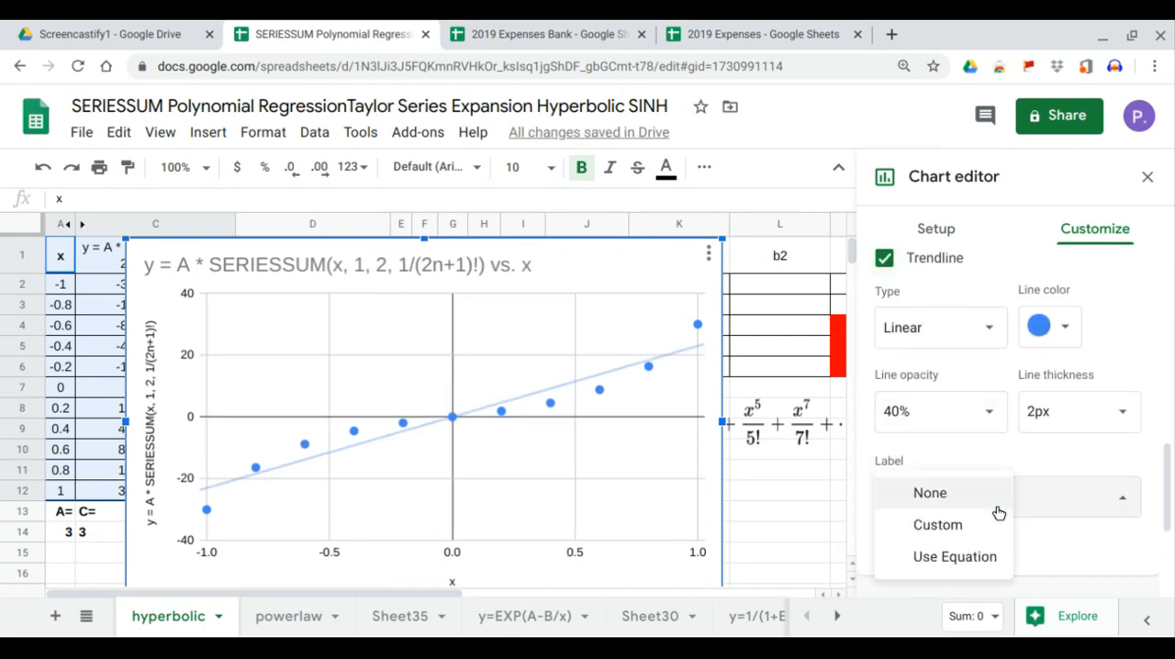
click(955, 557)
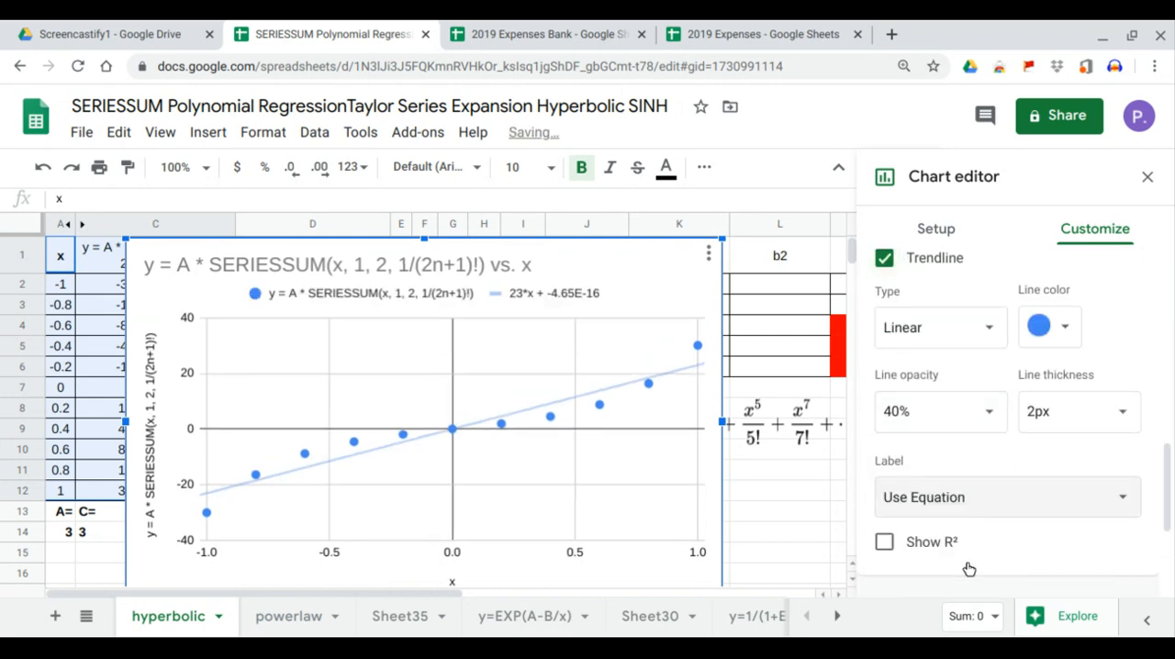
click(903, 548)
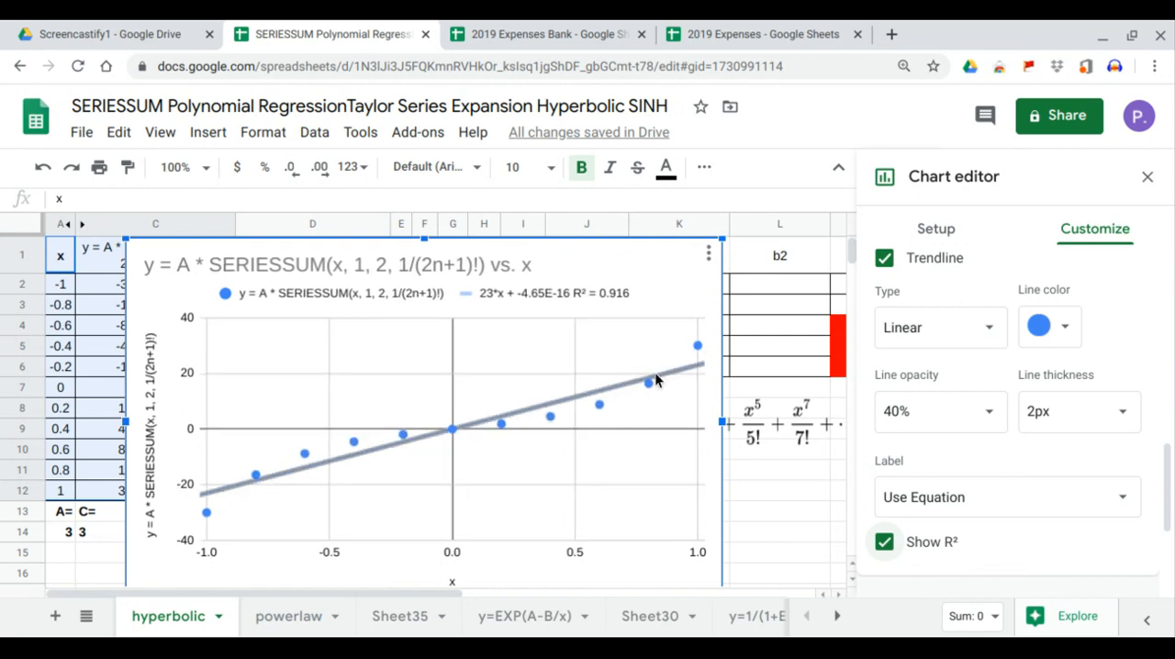
- Try the Power Series, Logarithmic and Exponential trendline types on the scatter chart
click(997, 340)
click(969, 450)
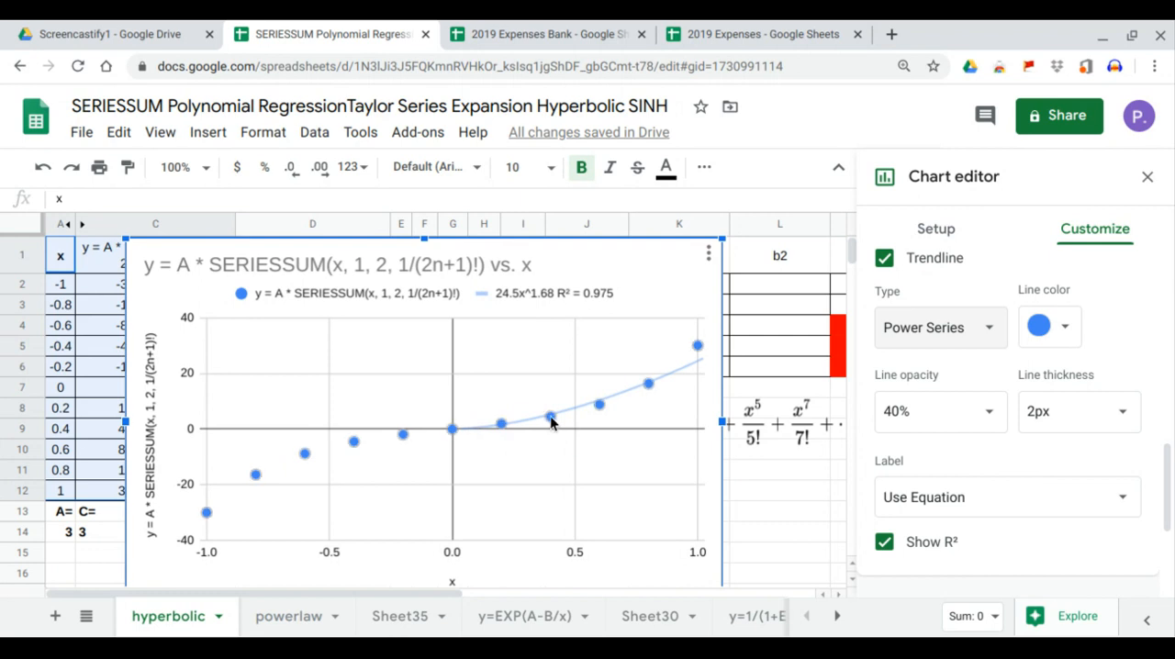
click(992, 330)
click(981, 296)
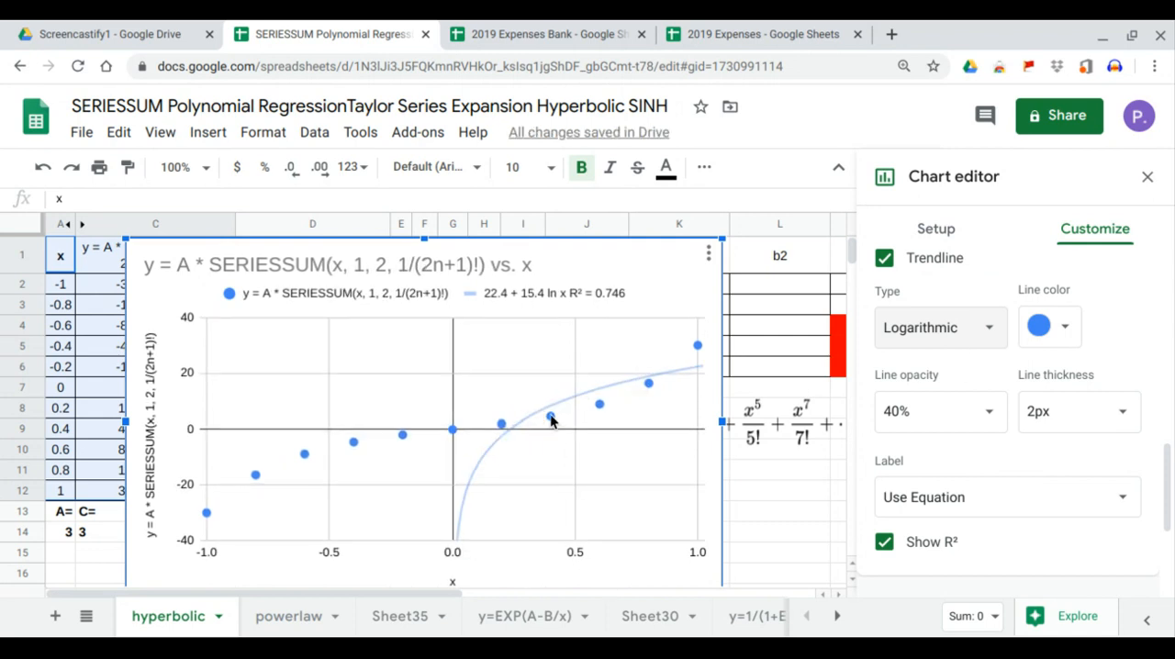
click(988, 331)
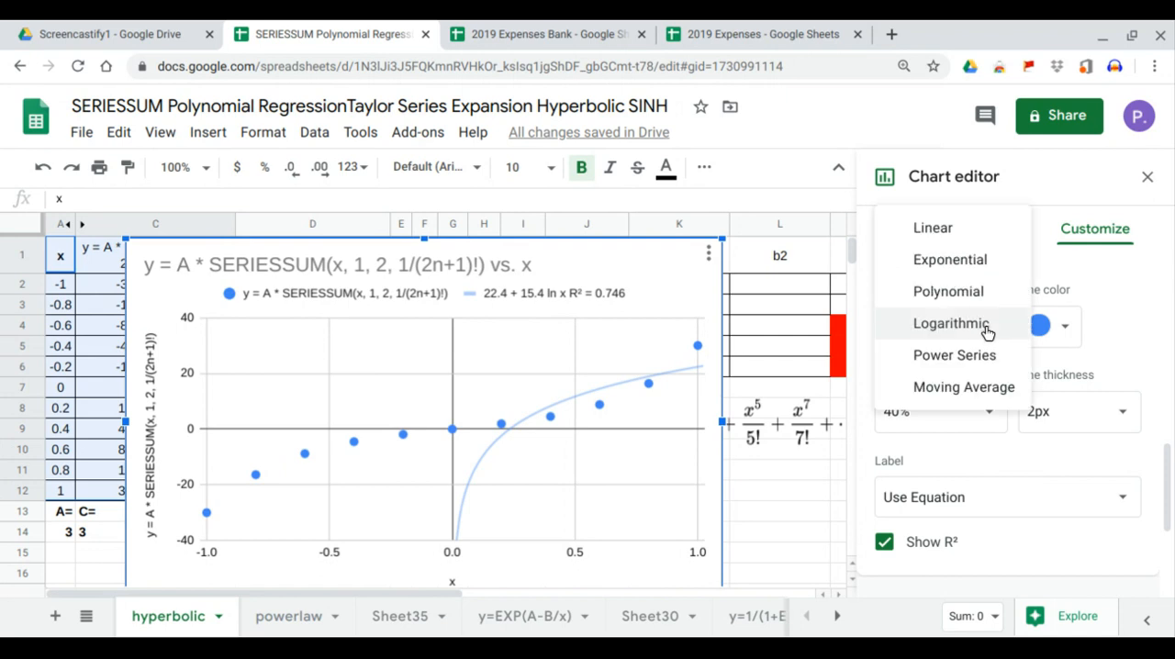
click(950, 260)
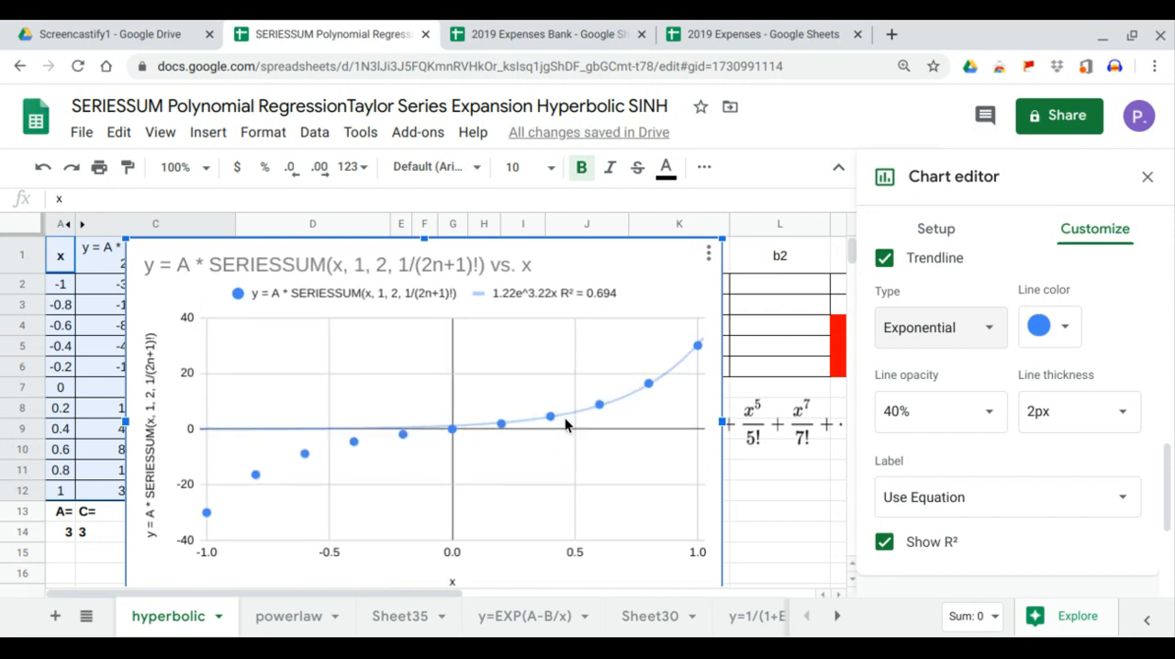
- Set the trendline type to Polynomial with degree 3 and close the chart editor
click(972, 330)
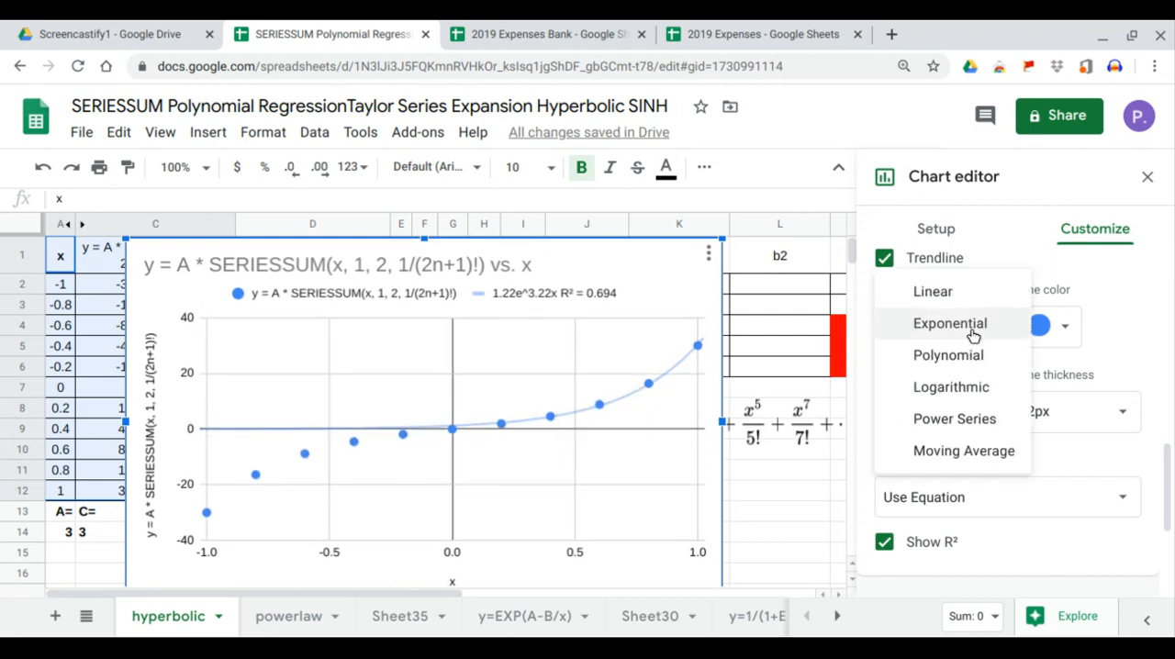
click(970, 354)
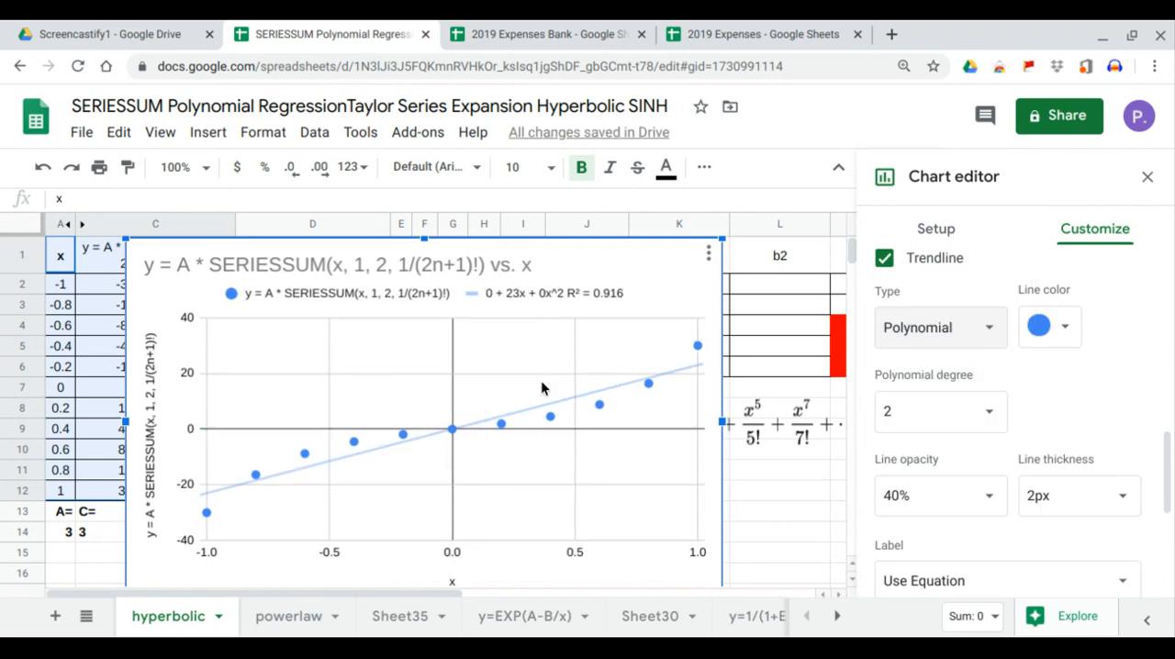
click(997, 415)
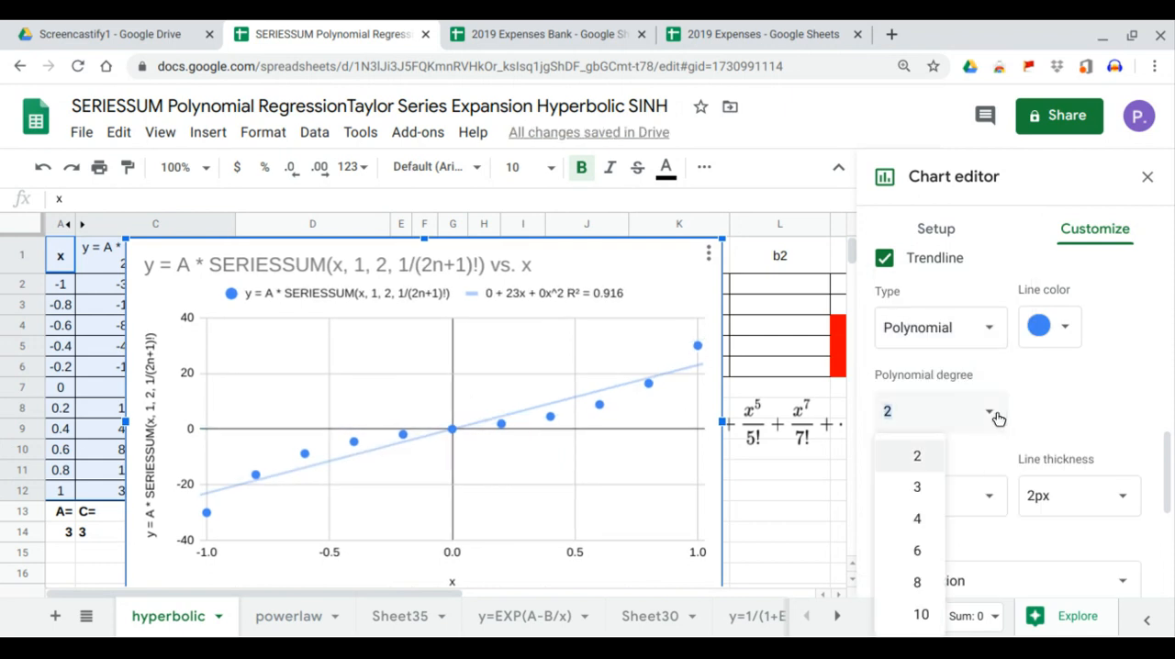
click(917, 486)
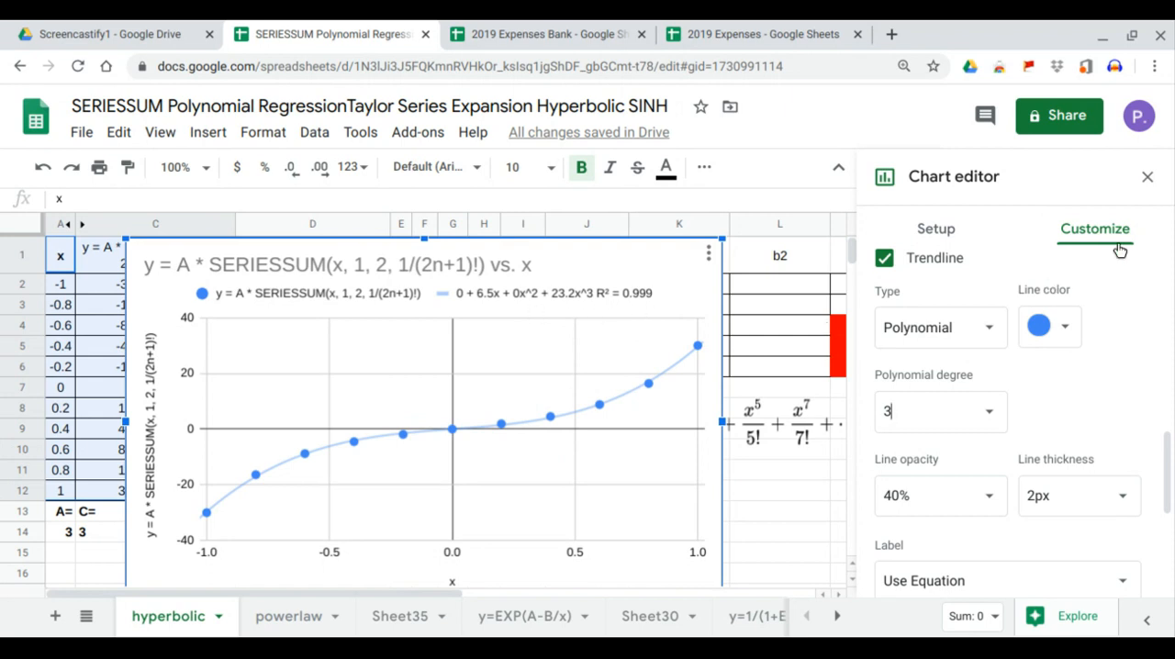
click(1147, 177)
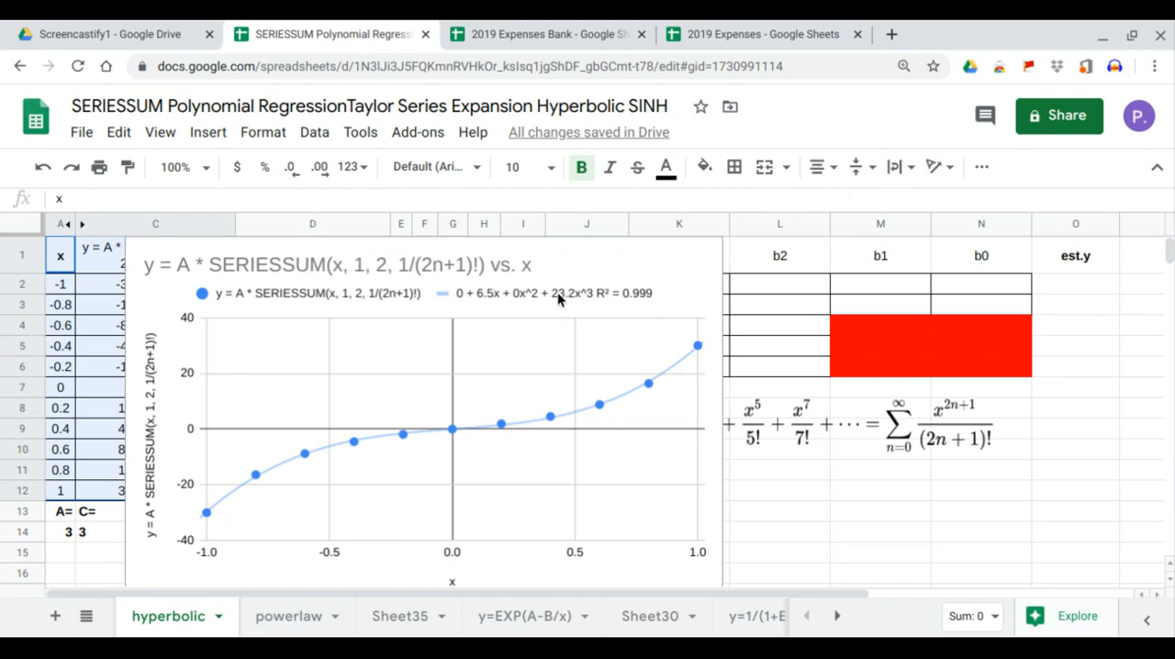
- Shrink the chart and move it beneath the b3 to b0 table so that it spans columns J to N
click(483, 275)
drag(484, 275, 663, 381)
scroll(551, 367, down, 3)
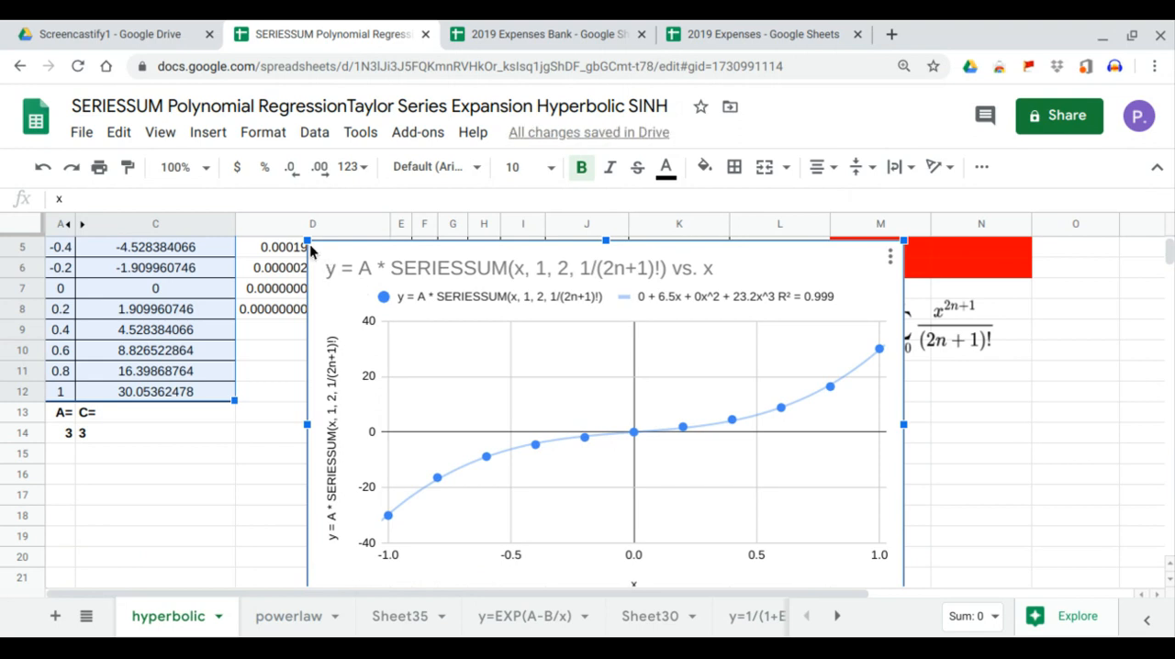
drag(308, 240, 390, 267)
scroll(529, 348, up, 3)
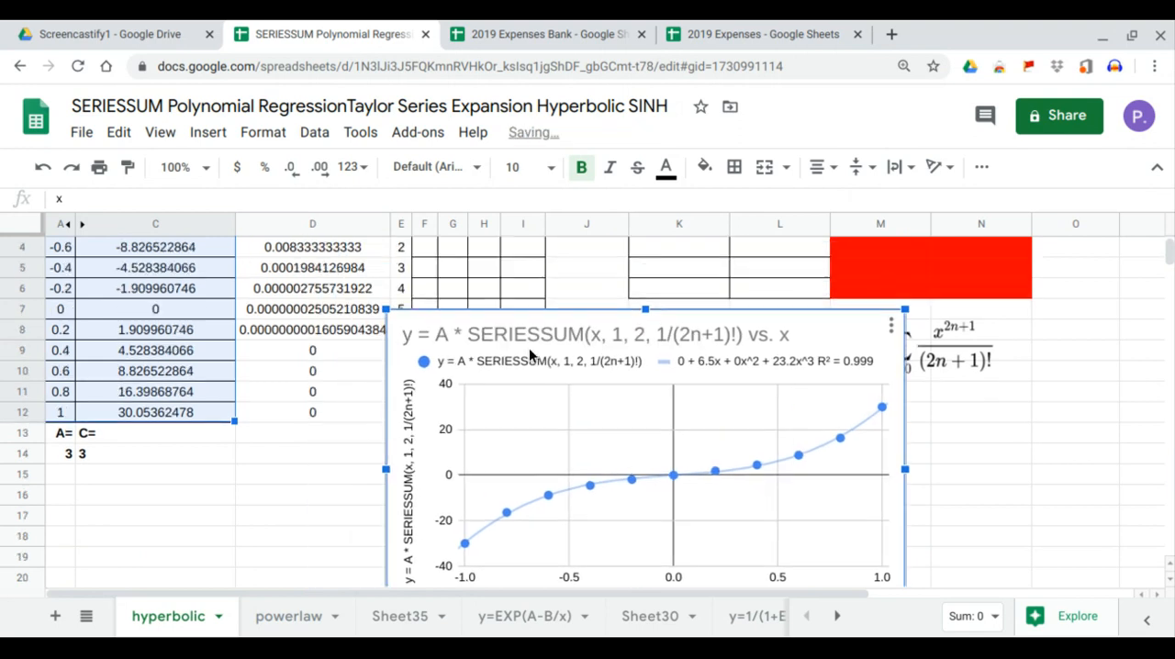
drag(578, 429, 761, 433)
scroll(1011, 503, down, 2)
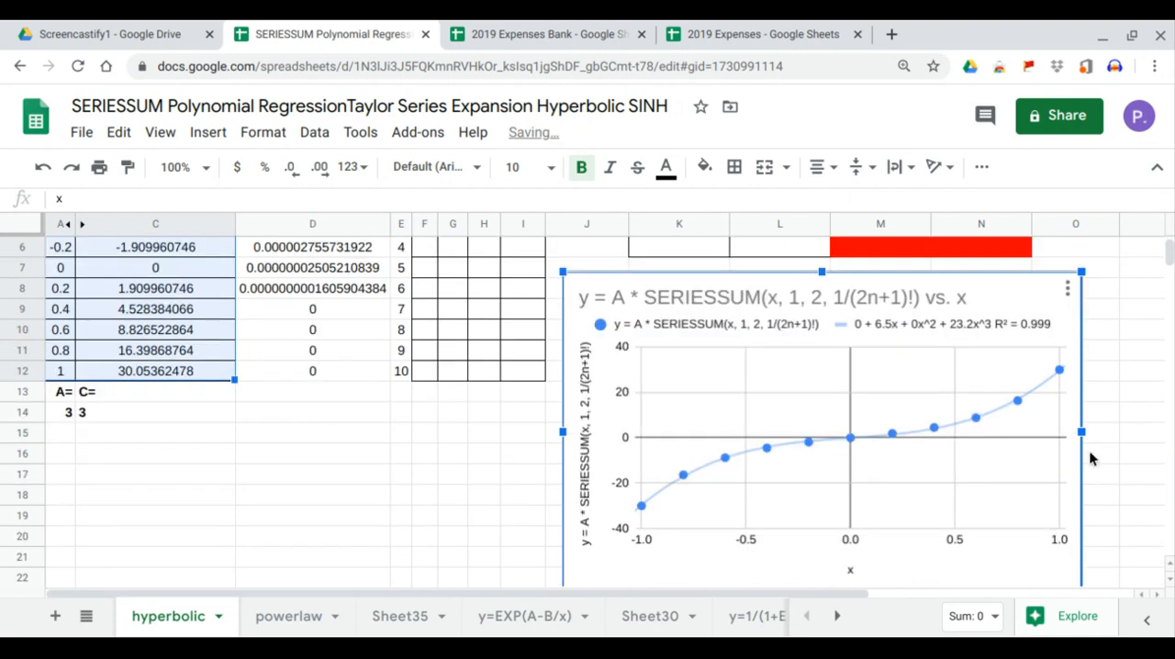
drag(1085, 435, 1028, 436)
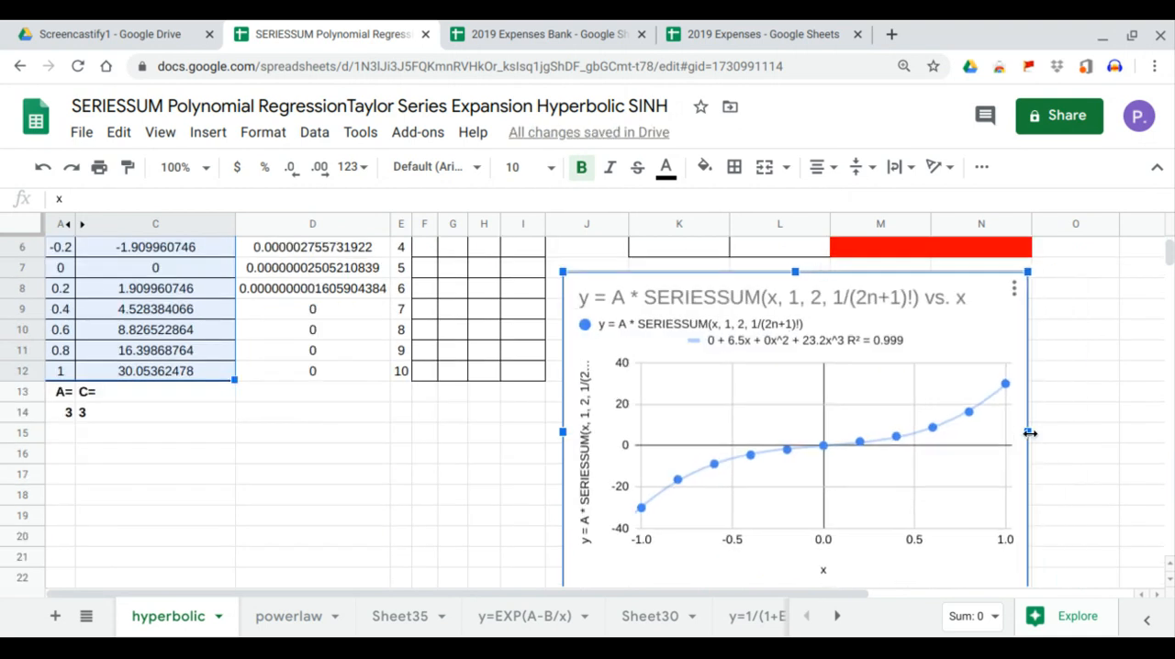
- Fill the constant column of the regression matrix by entering =ARRAYFORMULA(A2:A12^0) in F2
scroll(846, 394, up, 2)
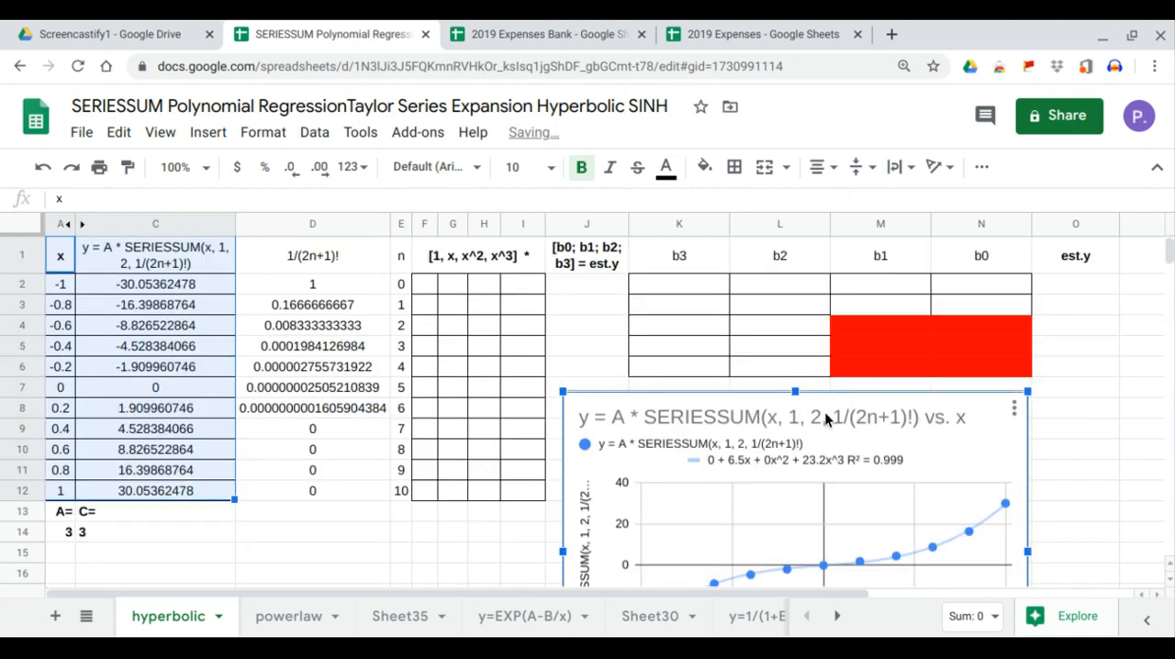
scroll(551, 344, down, 2)
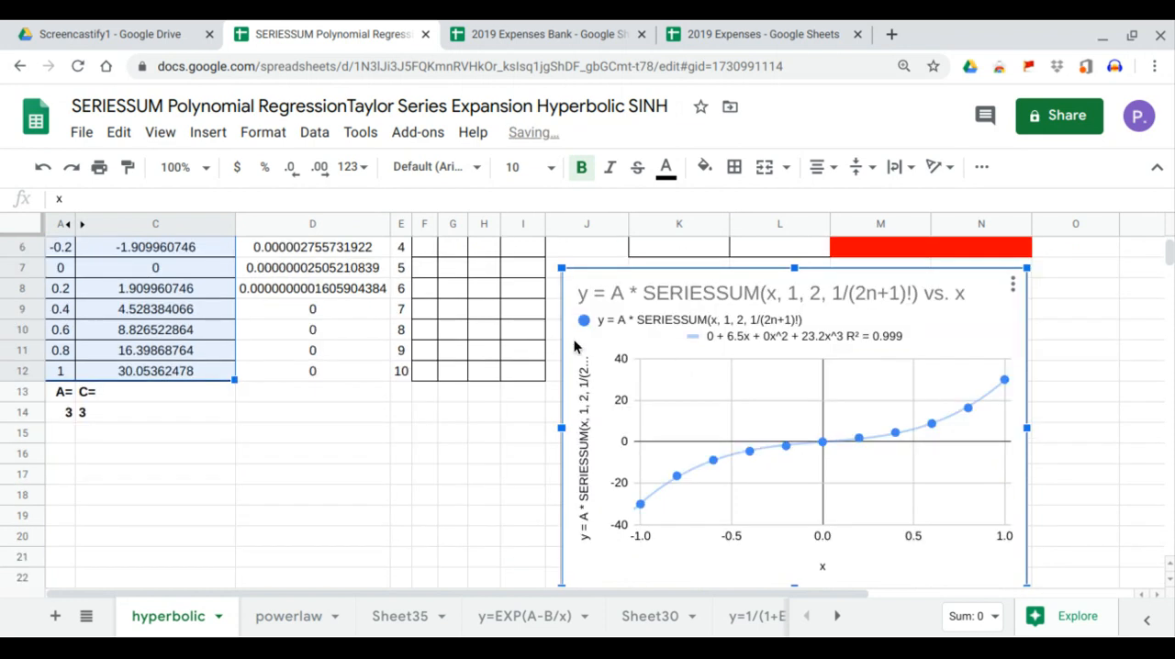
scroll(551, 345, up, 2)
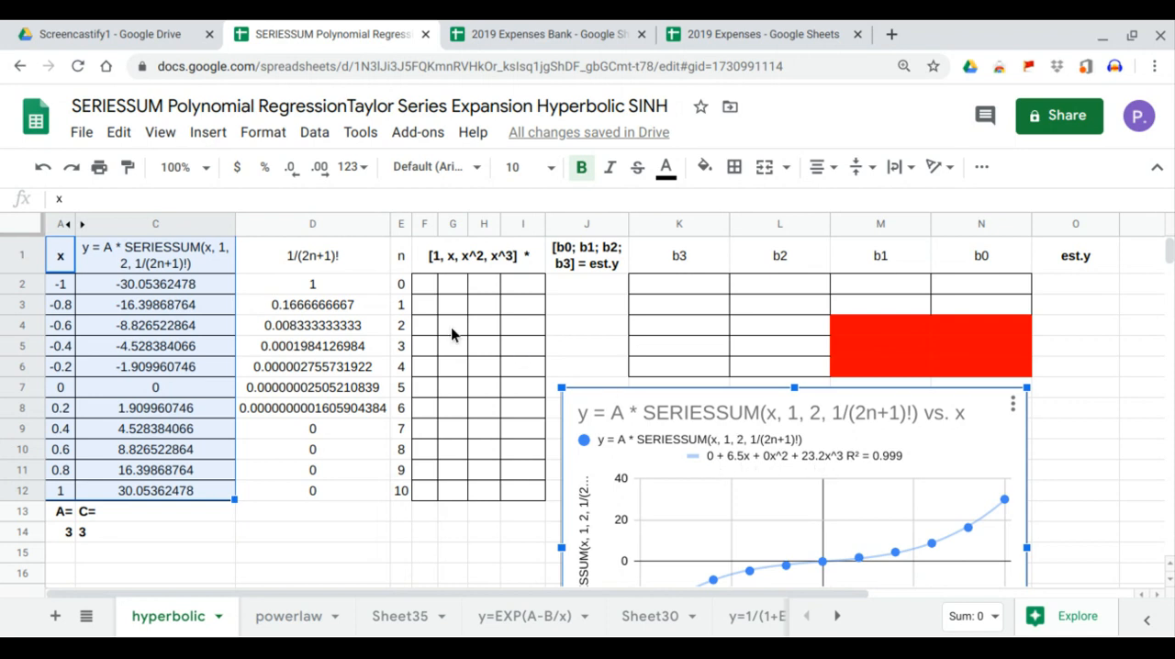
click(429, 293)
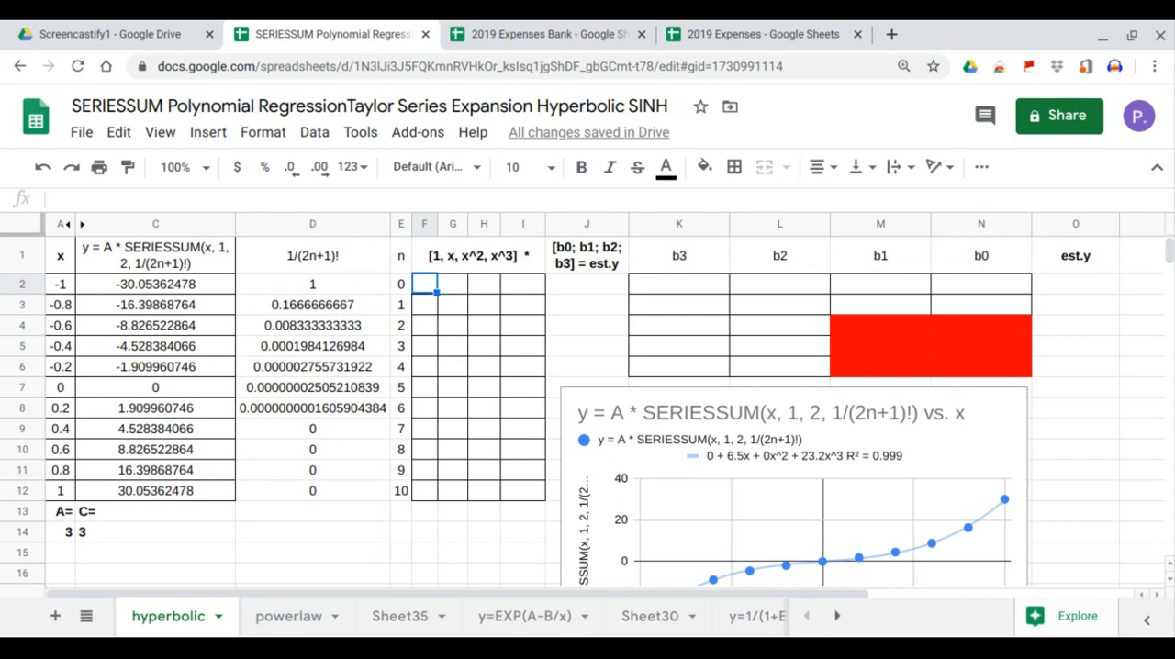
text(=ARRAYFORMULA()
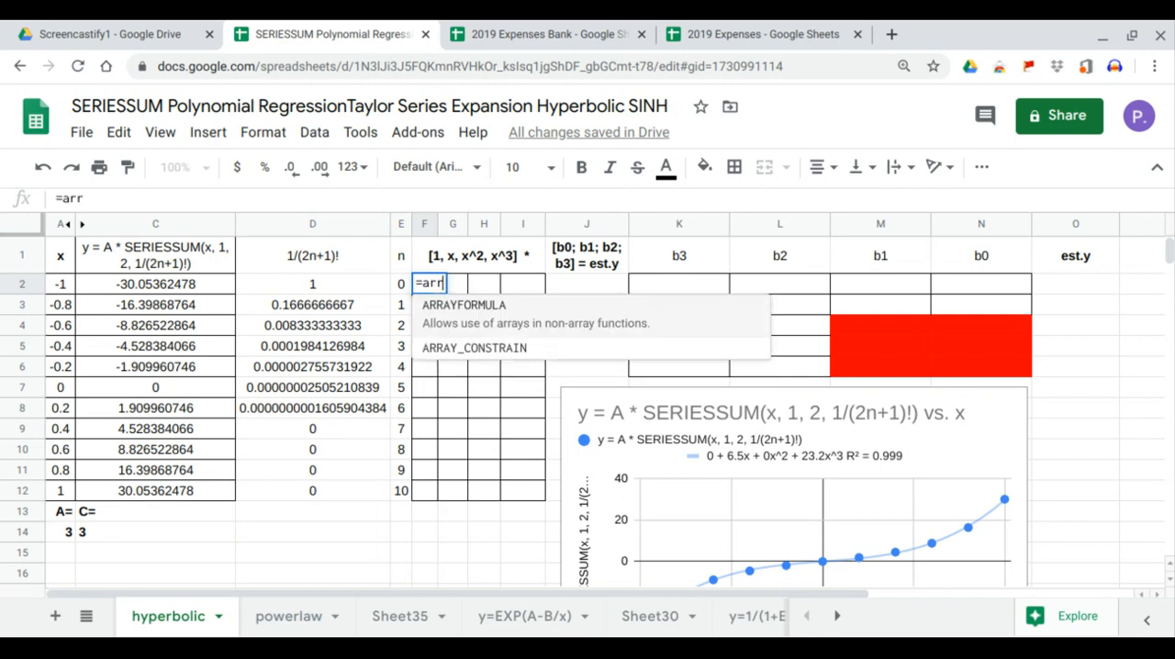
drag(60, 290, 63, 492)
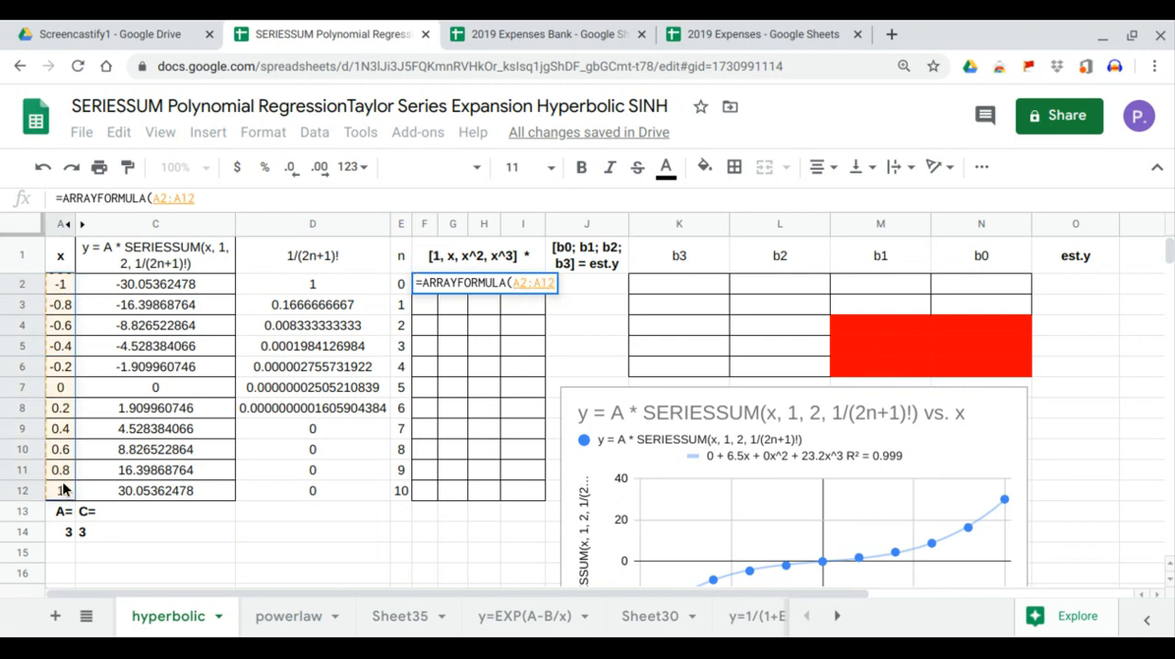
text(^)
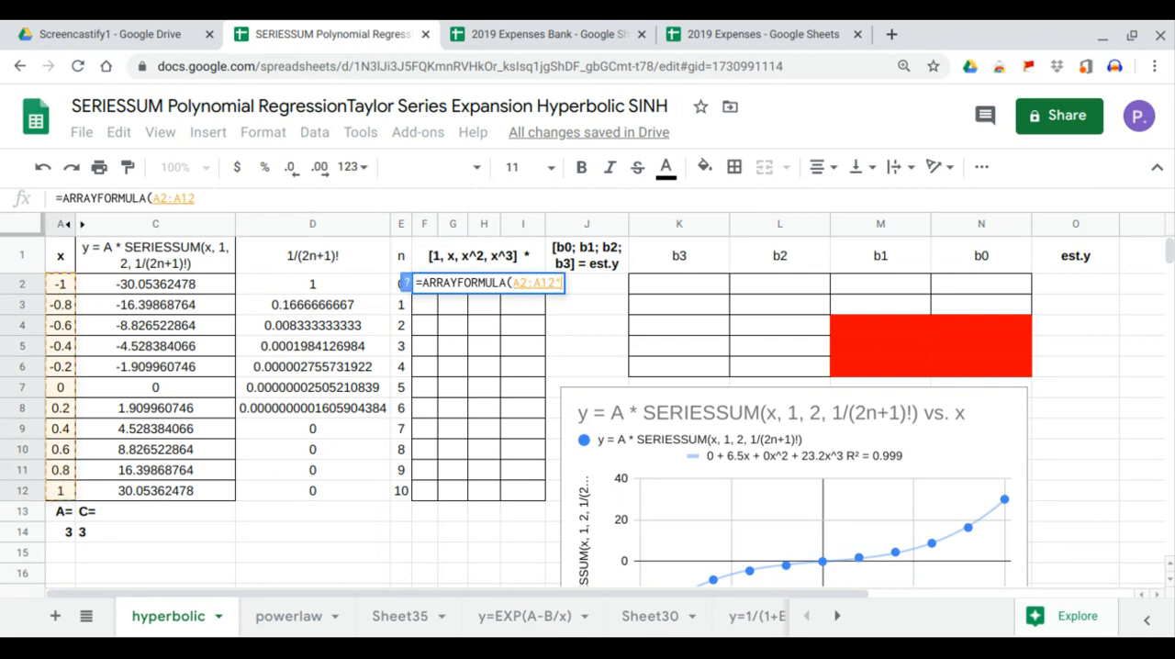
text(0)
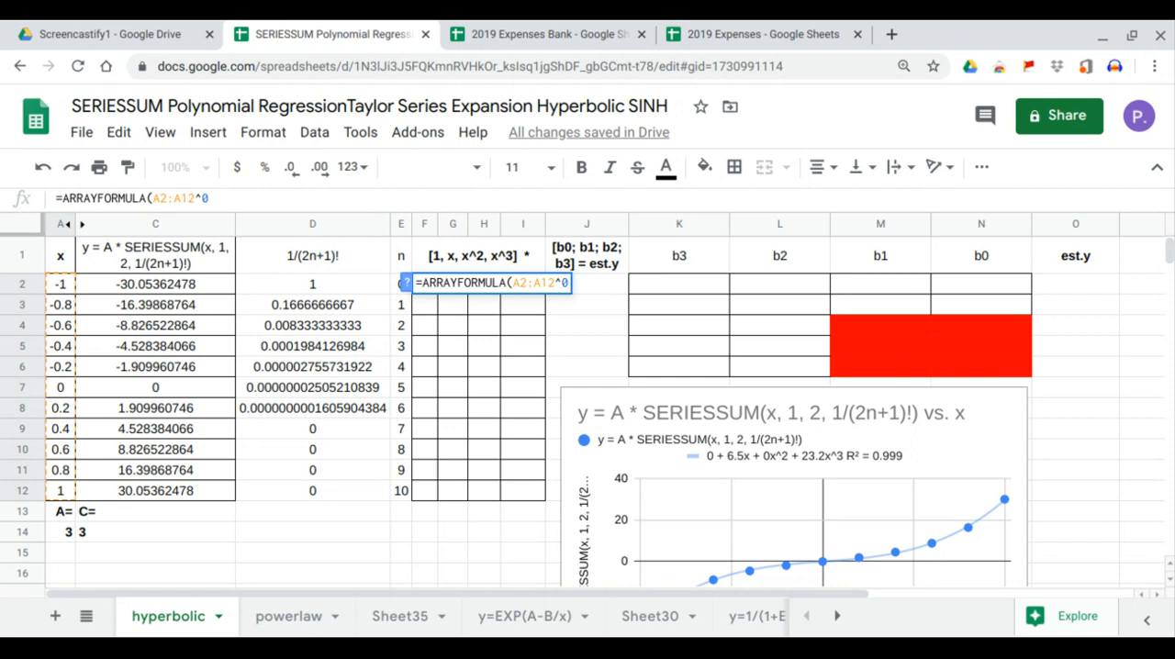
key(Return)
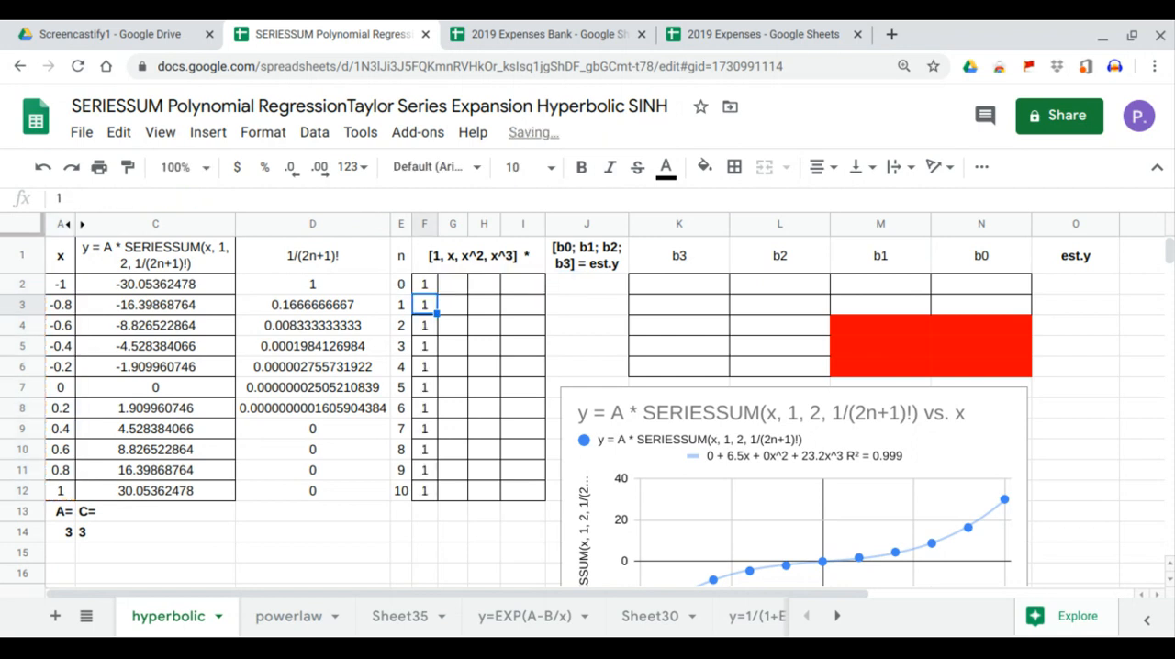
- Fill the x column of the matrix with an ARRAYFORMULA in G2 that raises A2:A12 to the first power
click(449, 284)
text(=arr)
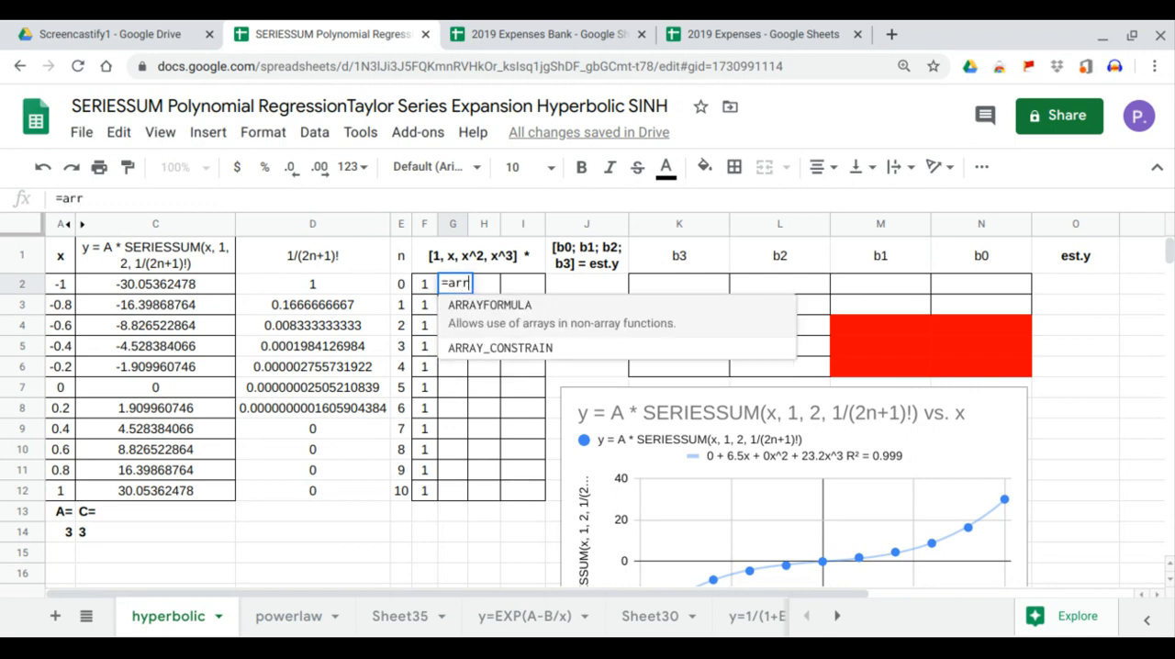
key(Tab)
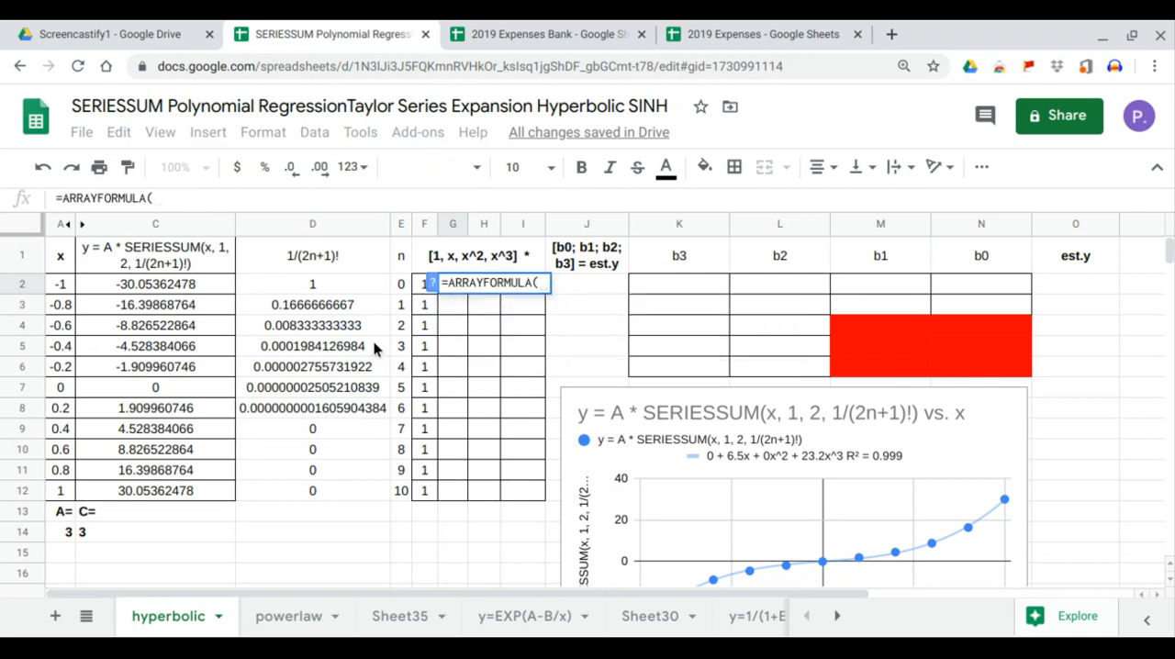
drag(58, 290, 65, 490)
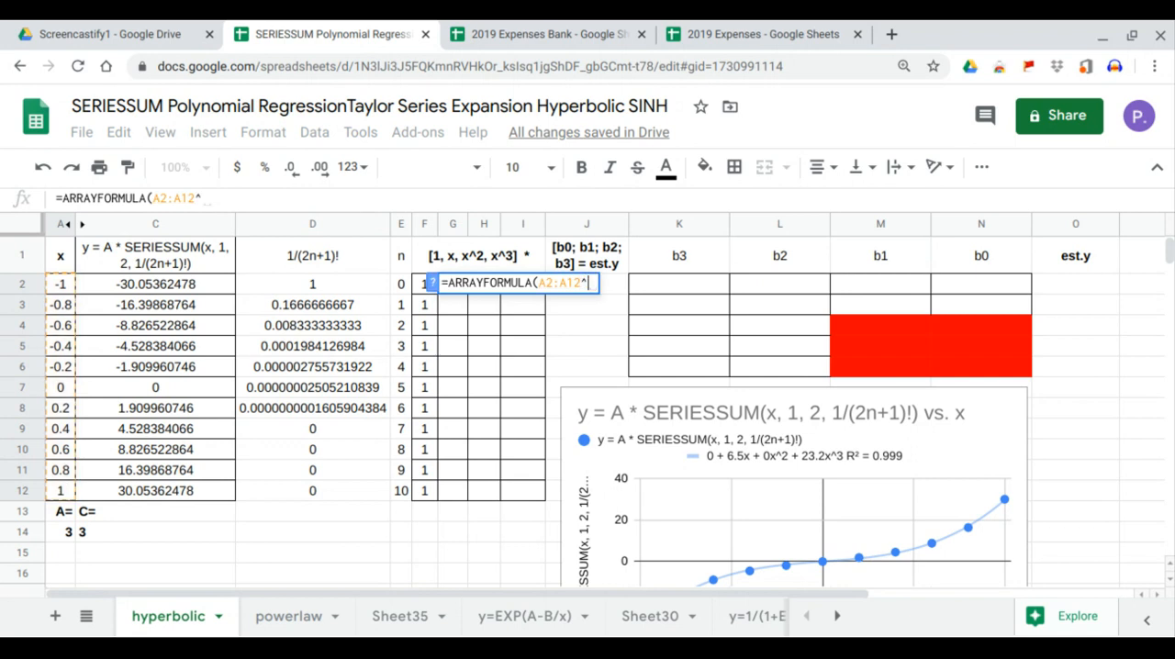
text())
key(Return)
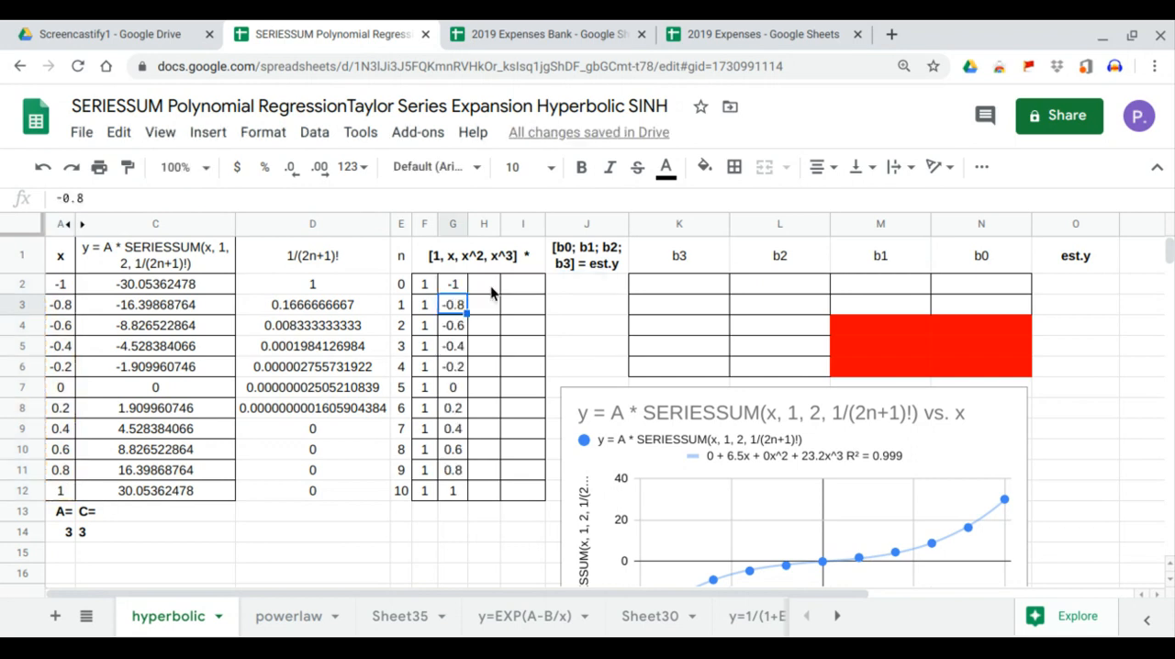
- Fill the x^2 column of the matrix by entering =ARRAYFORMULA(A2:A12^2) in H2
click(490, 286)
text(=arr)
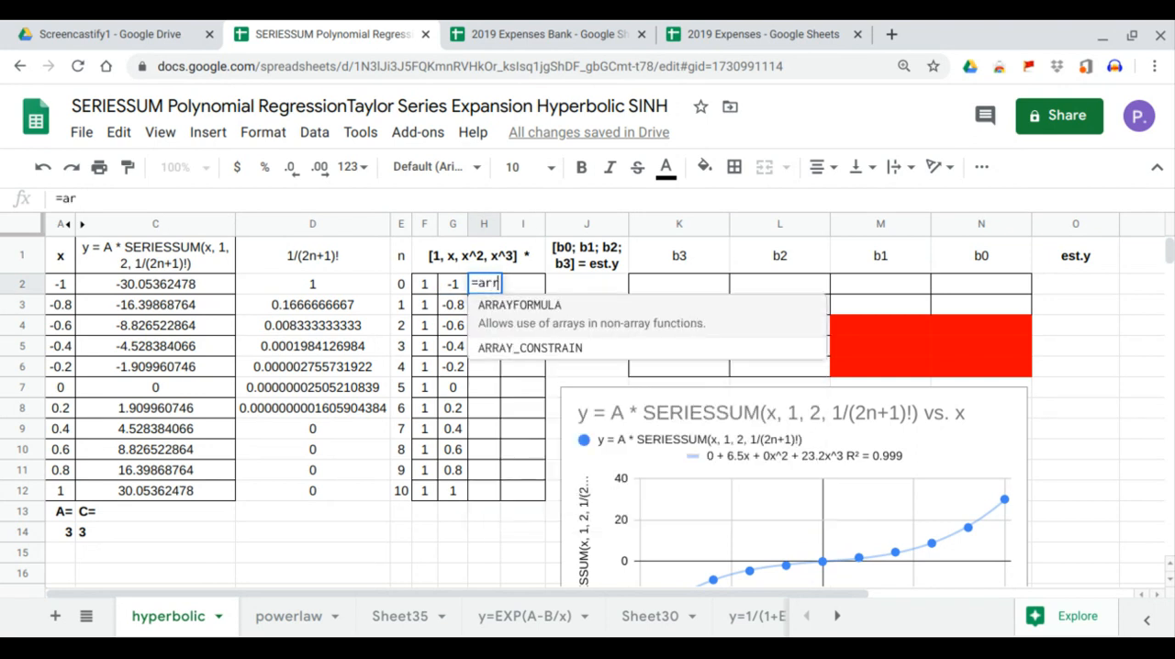
key(Tab)
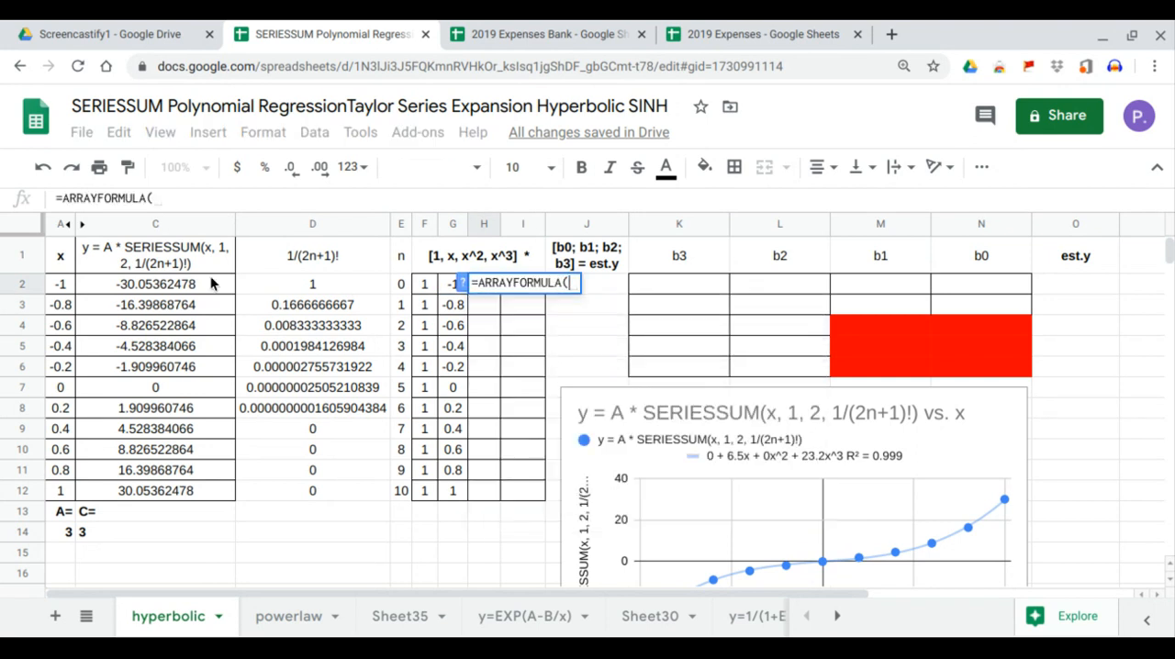
click(62, 286)
drag(63, 292, 62, 493)
text(^2))
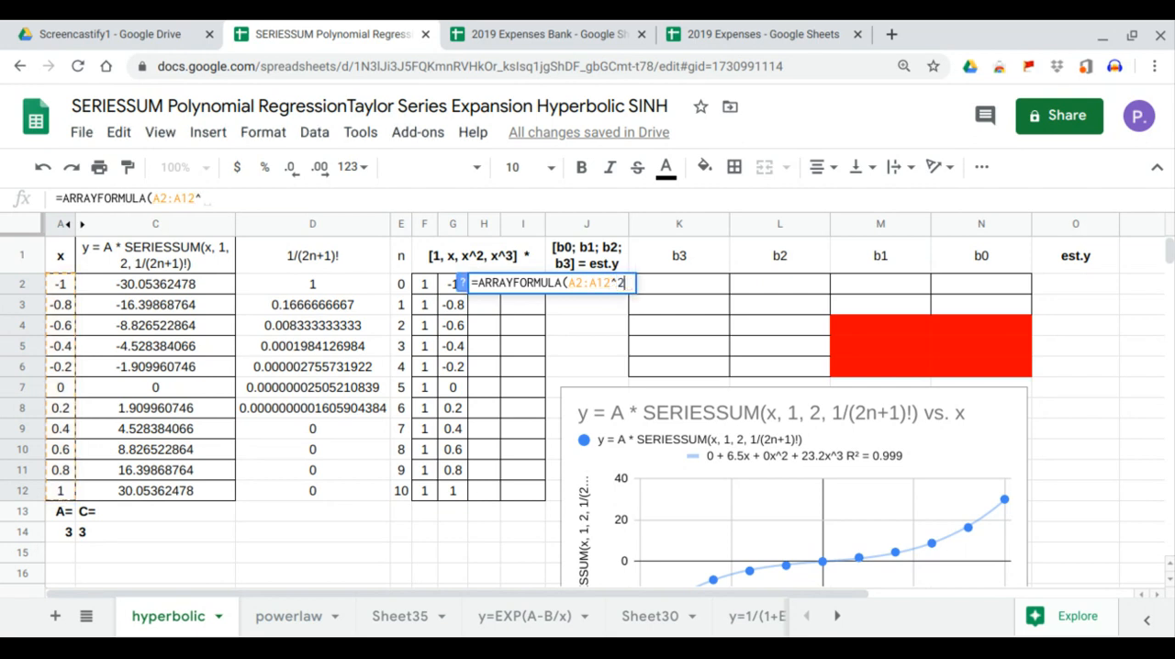
key(Return)
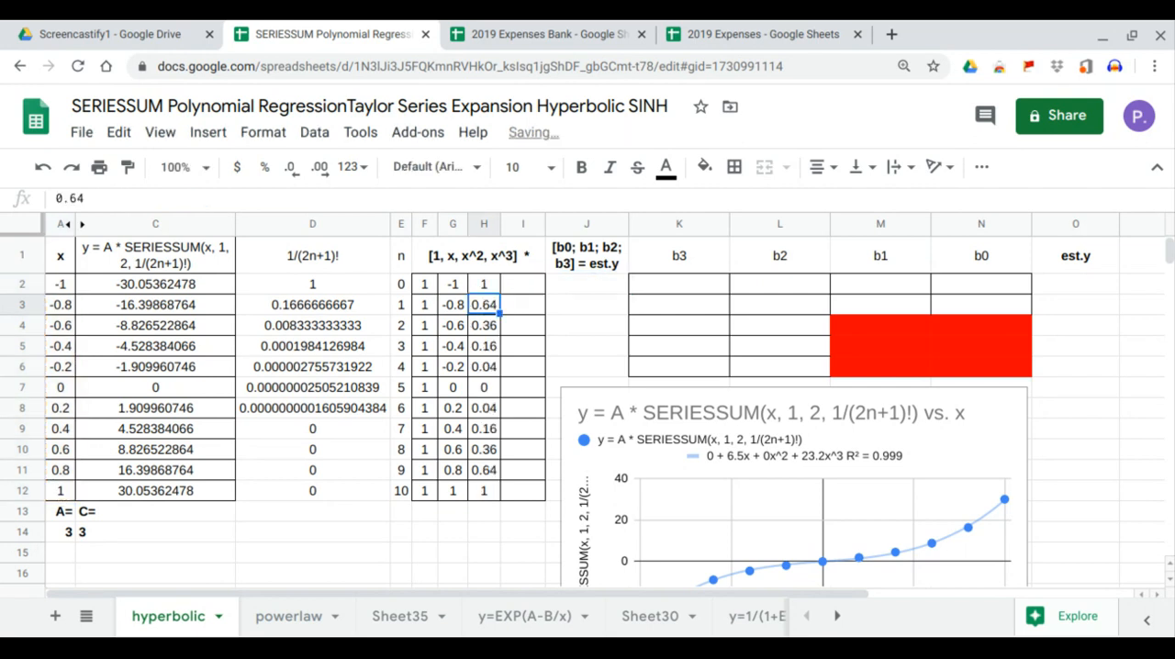
- Fill the x^3 column of the matrix by entering =ARRAYFORMULA(A2:A12^3) in I2
click(520, 290)
text(=arr)
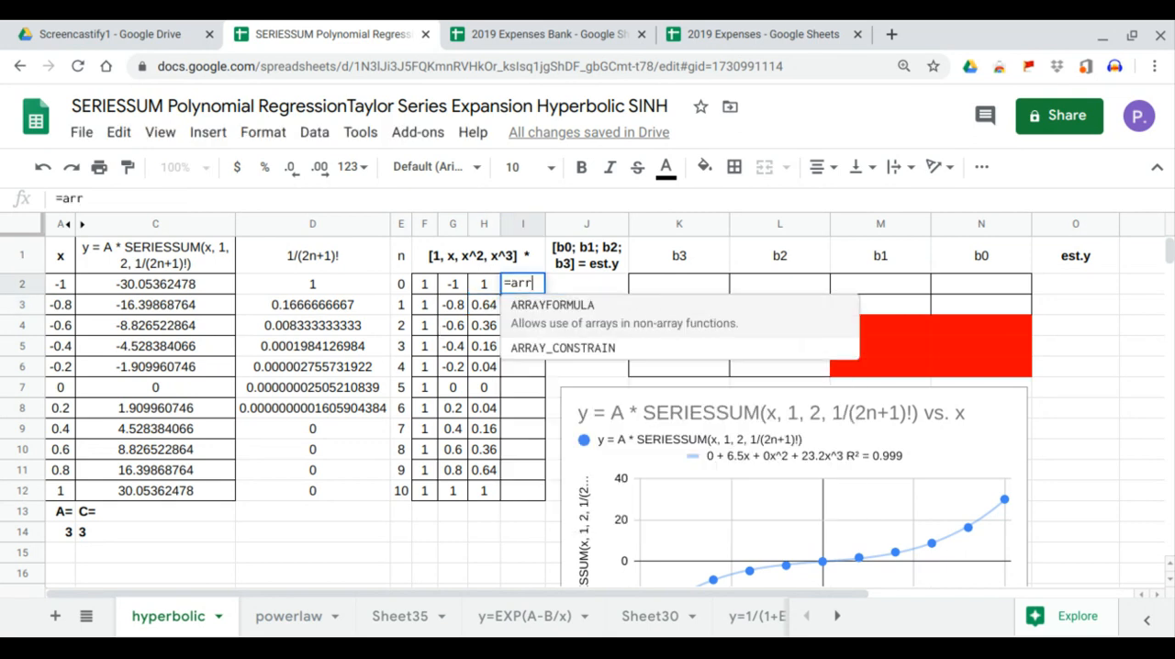
key(Tab)
drag(60, 287, 64, 496)
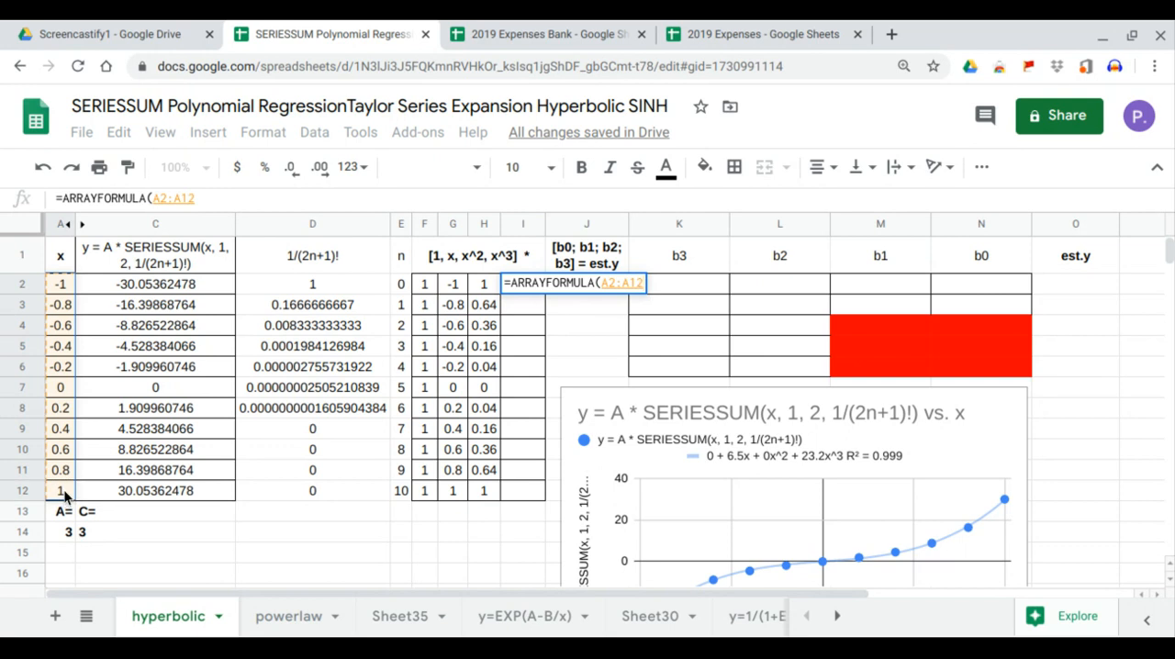
text(^3)
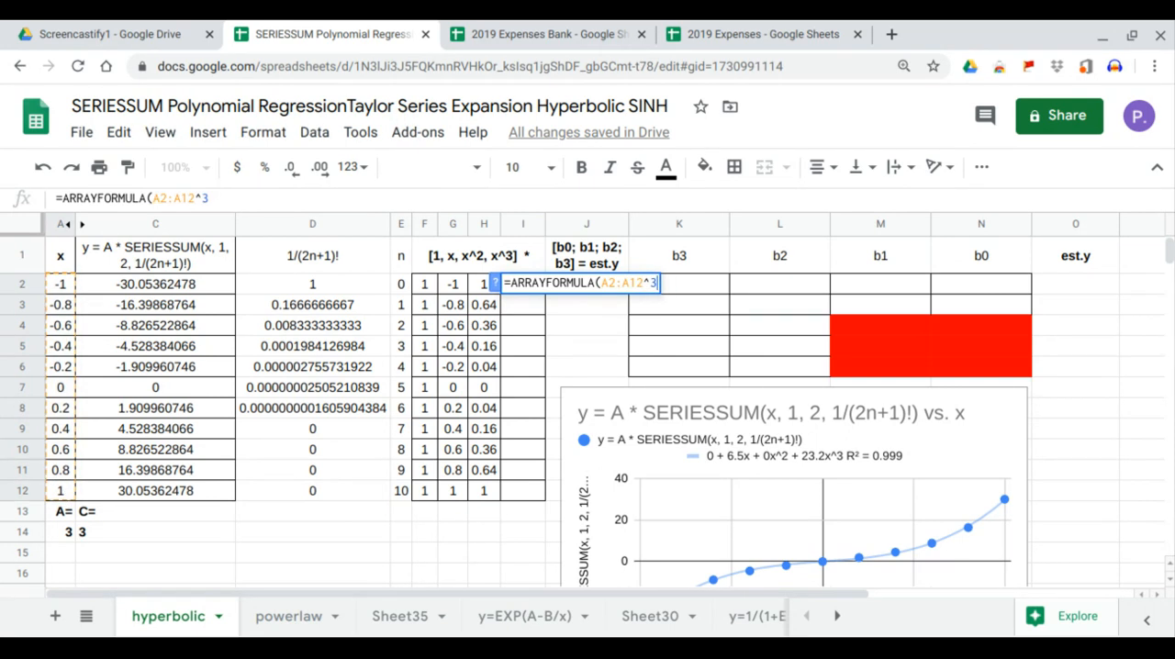
key(Return)
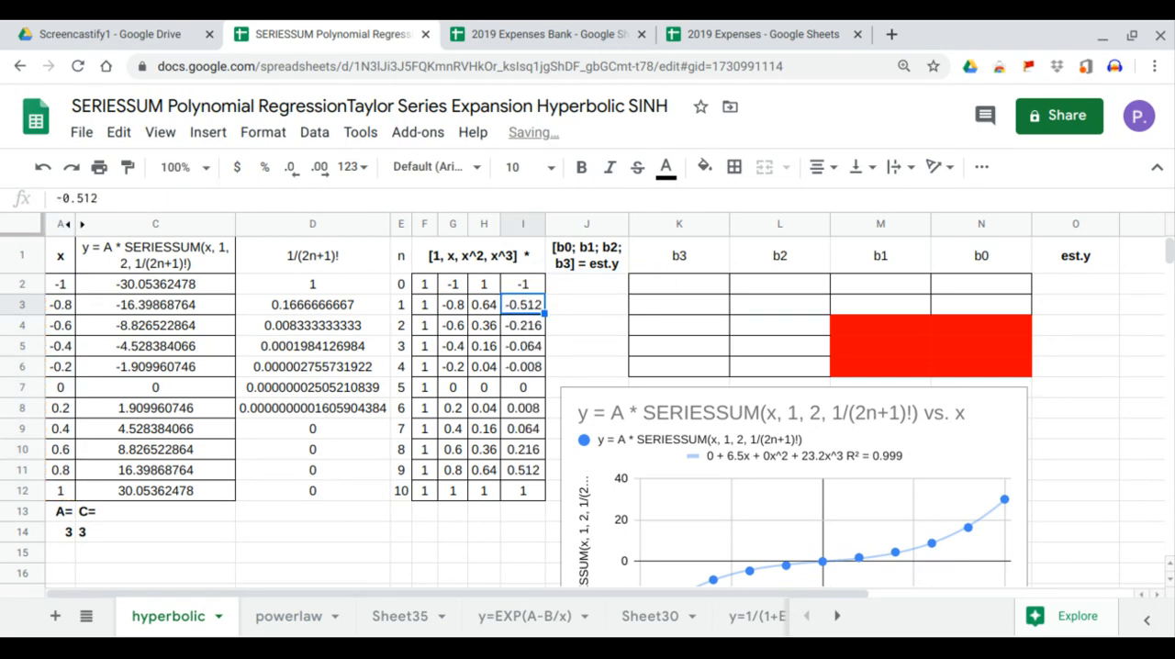
- Compute the cubic regression coefficients b3 to b0 by entering =LINEST(C2:C12,G2:I12) in K2
click(706, 289)
text(=LINEST()
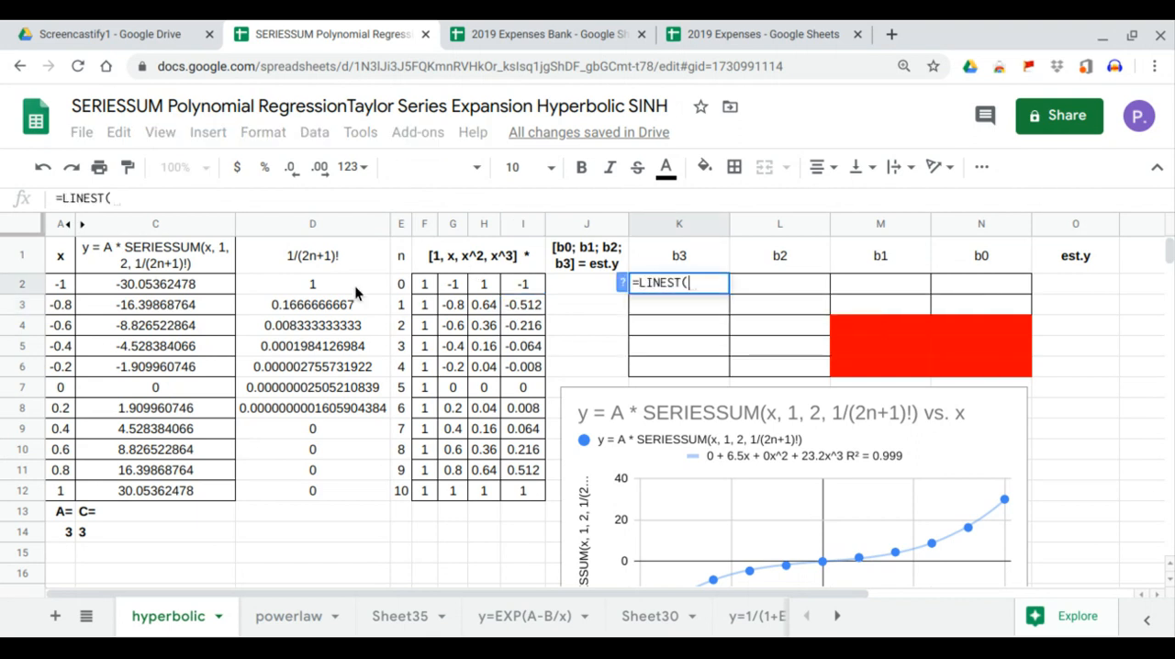
drag(205, 288, 201, 495)
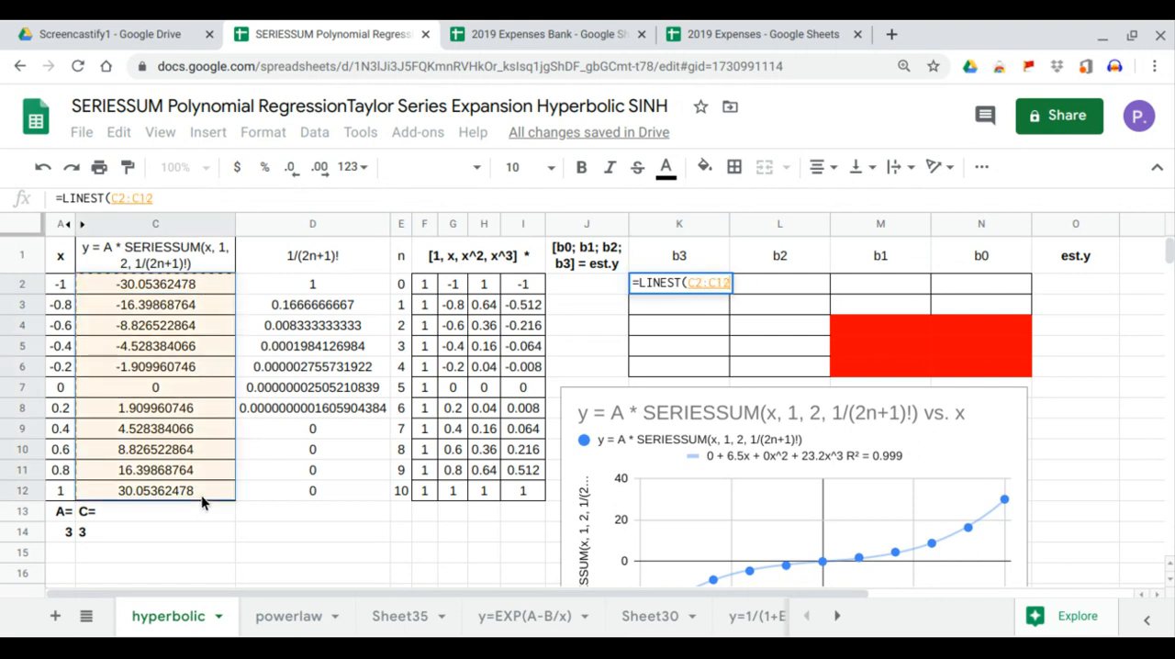
text(,)
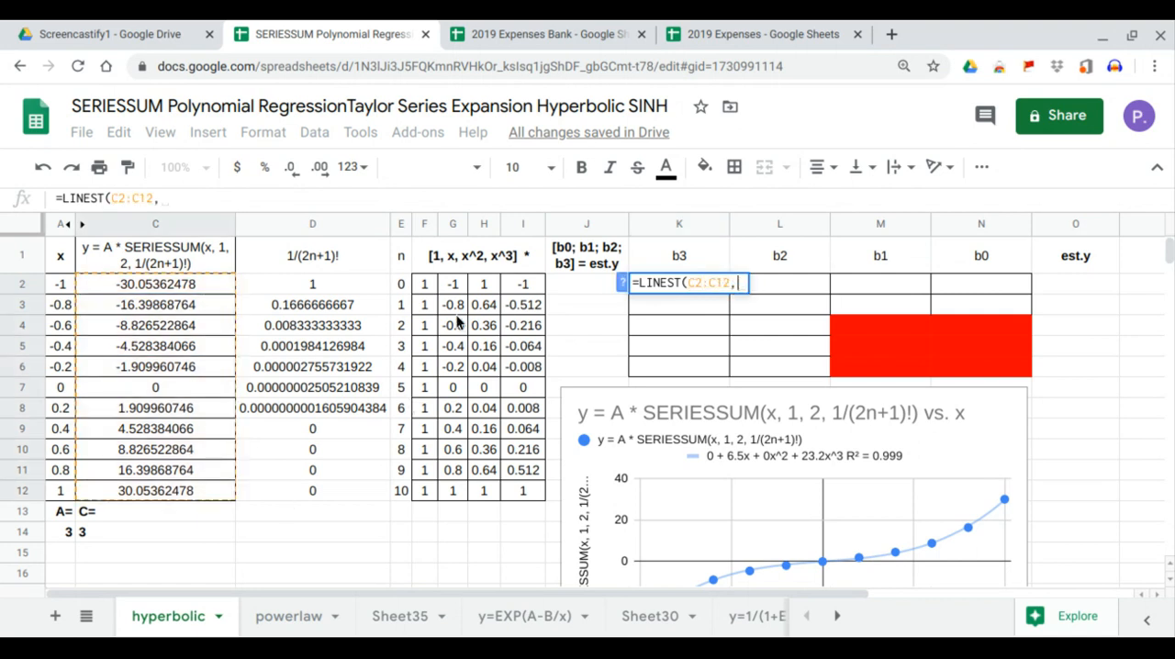
drag(458, 287, 525, 489)
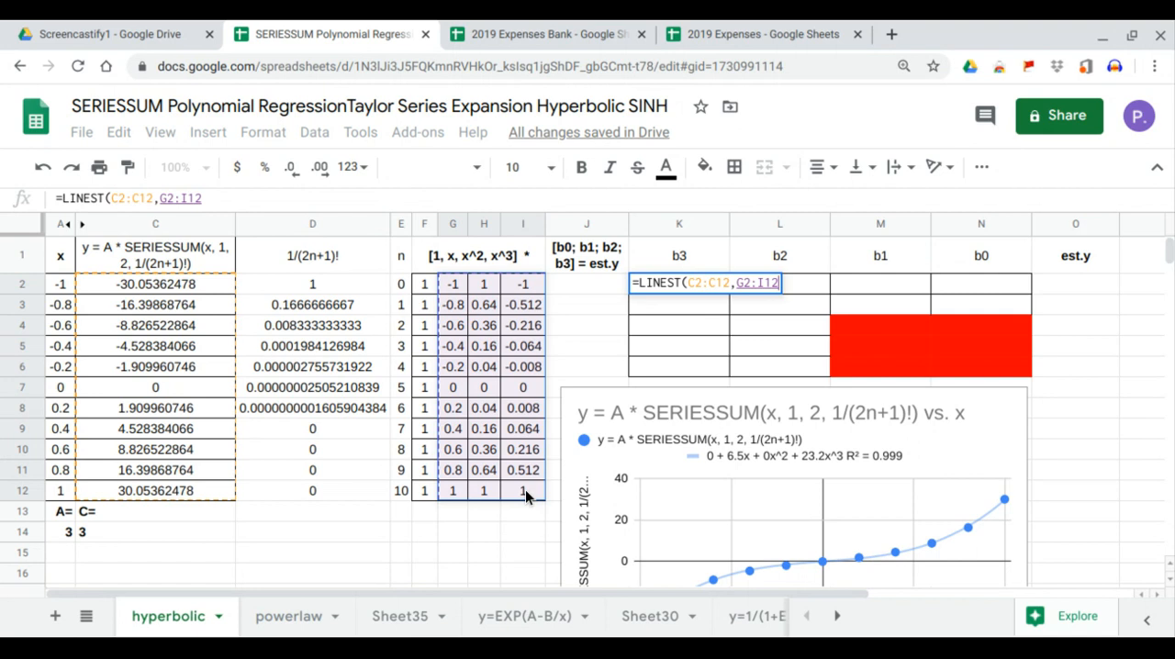
key(Return)
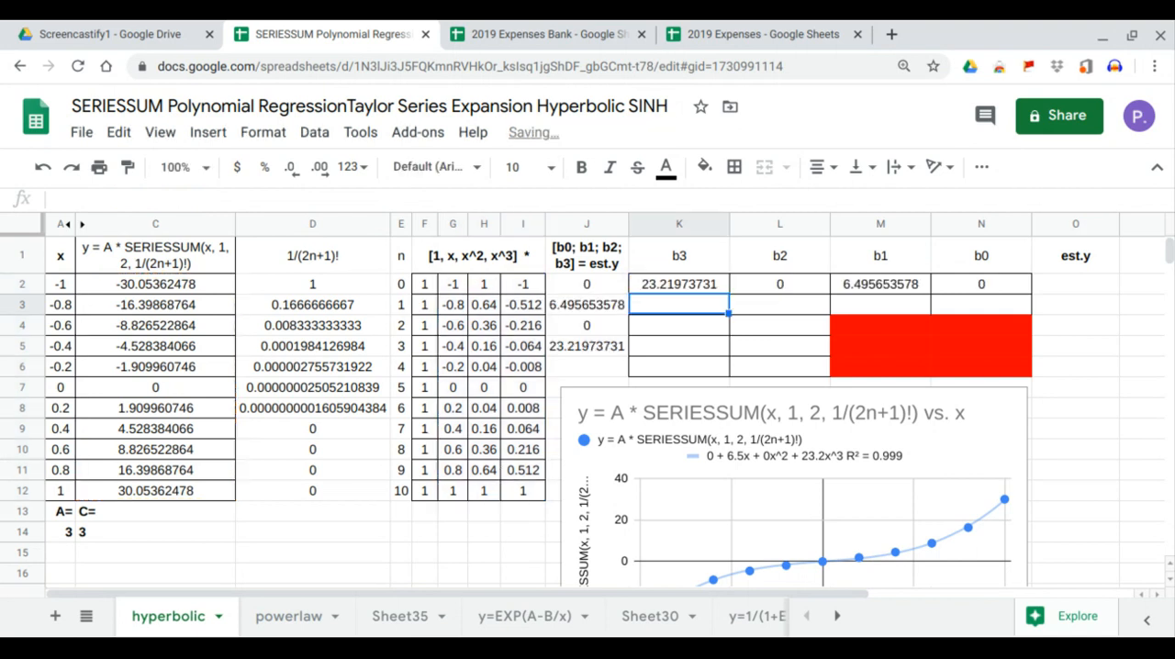
- Compare the b0, b1 and b2 coefficients in row 2 and column J with the chart's trendline equation
click(1003, 290)
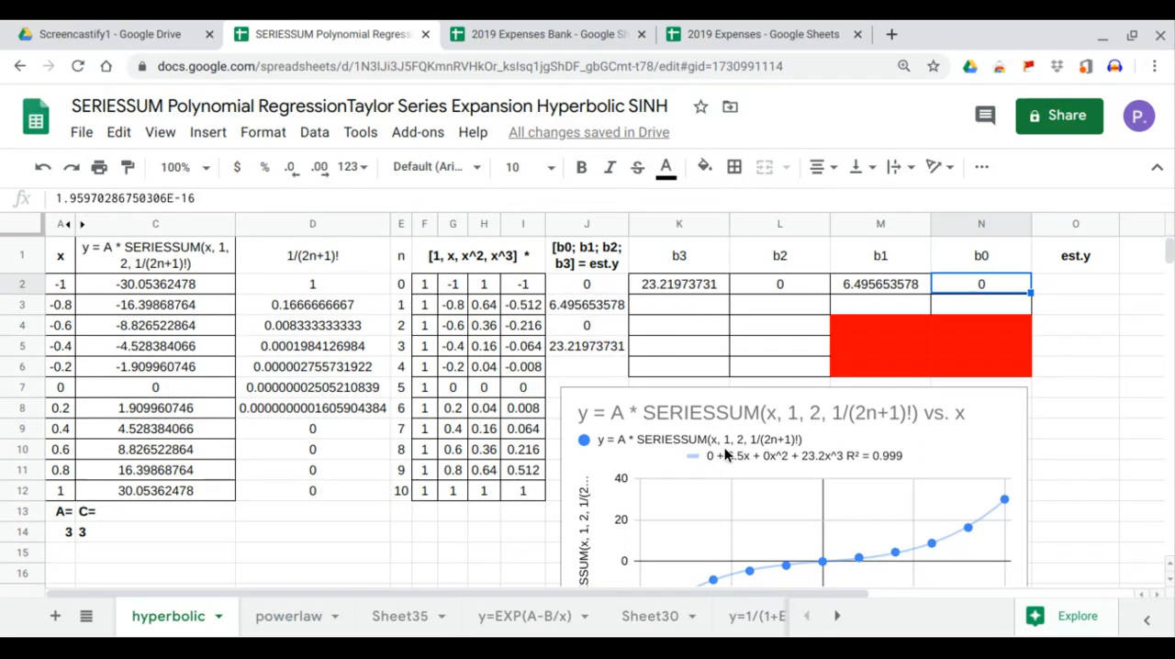
click(883, 288)
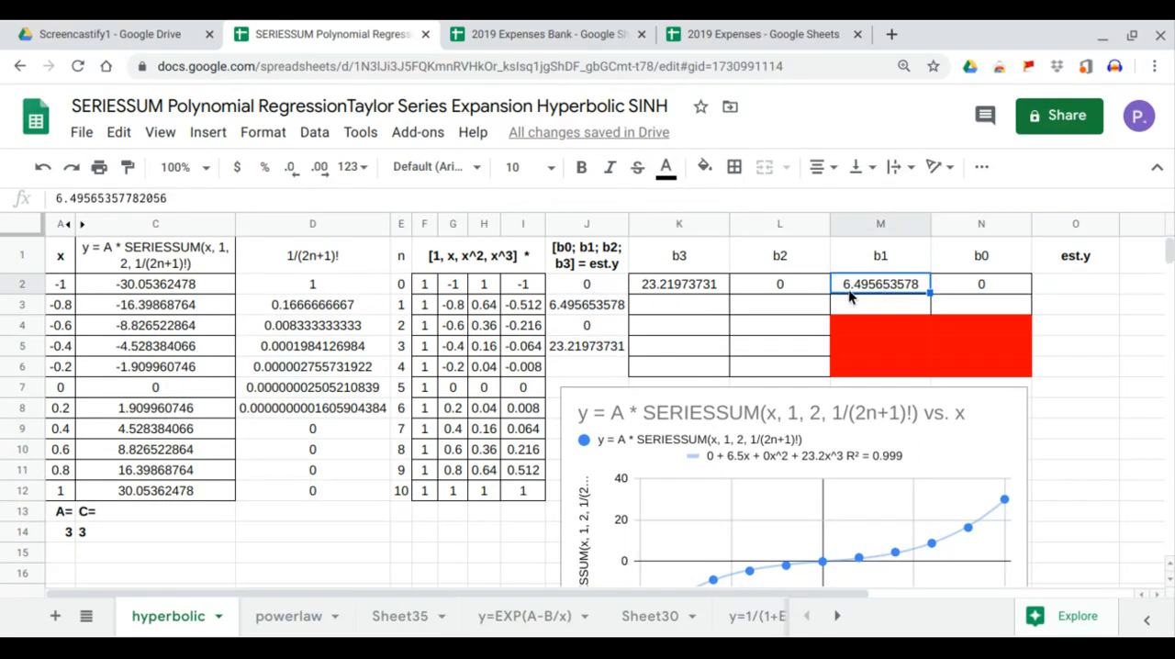
click(601, 312)
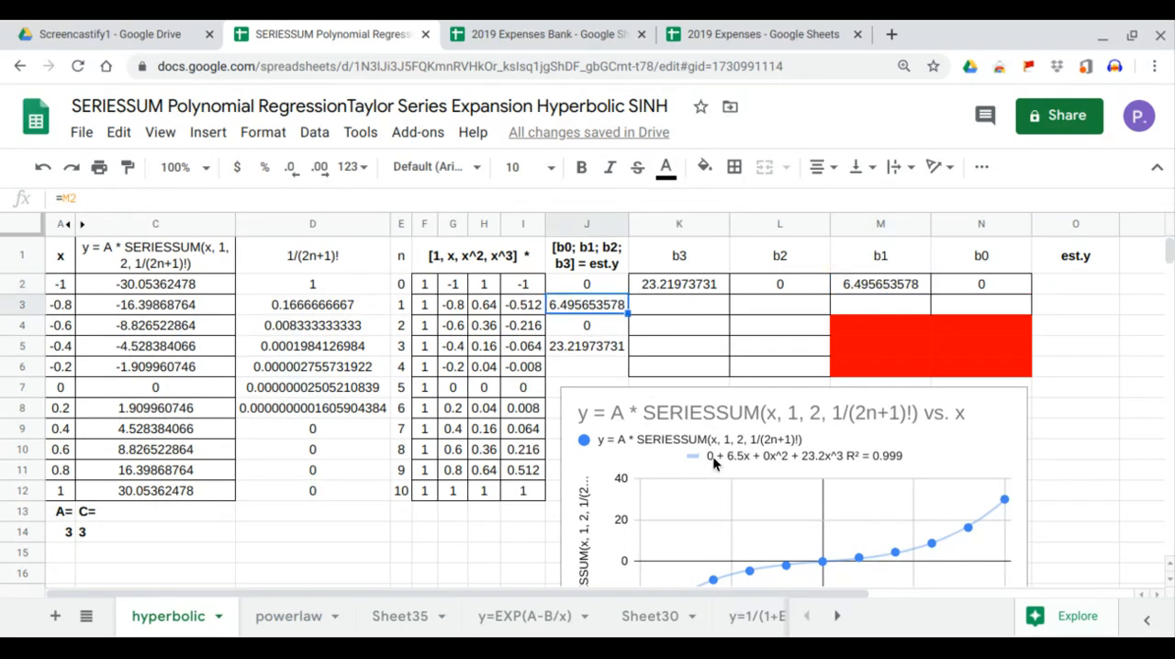
click(785, 287)
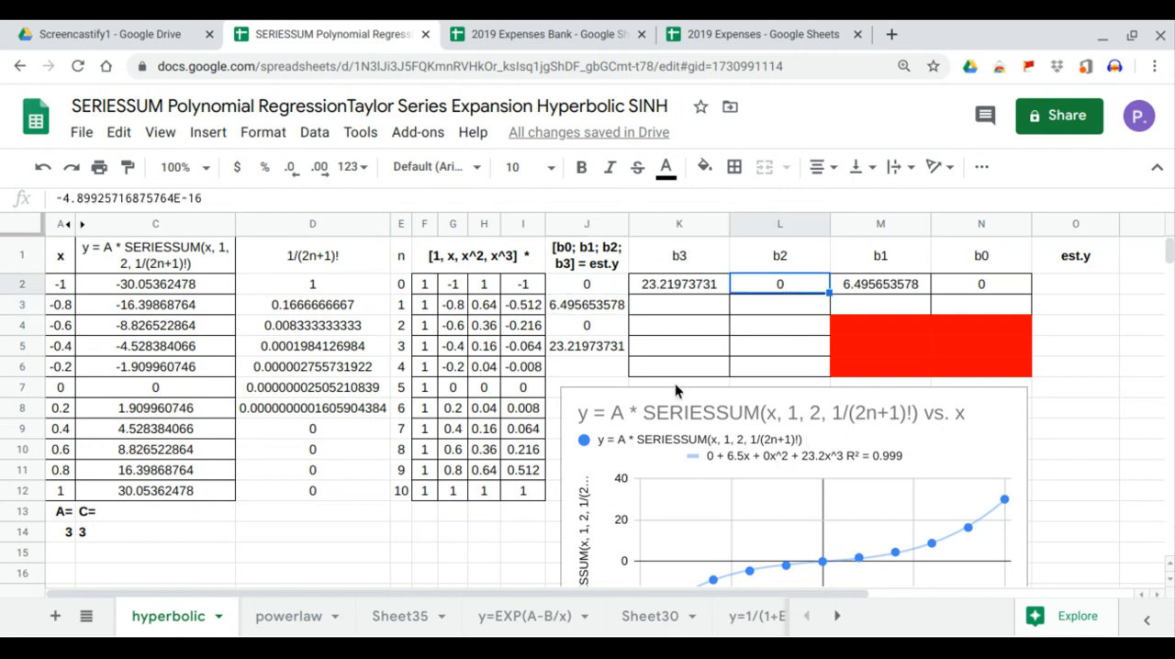
click(608, 325)
- Extend the K2 formula to =LINEST(C2:C12,G2:I12,1,1) so that it also outputs the regression statistics
click(707, 286)
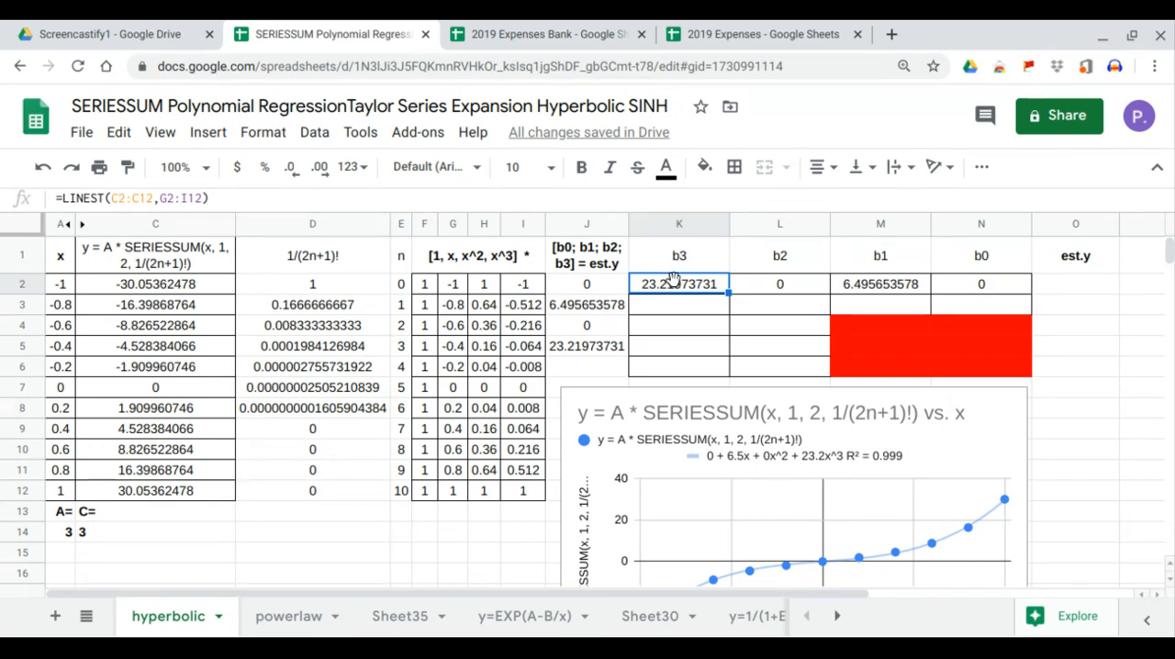
click(206, 197)
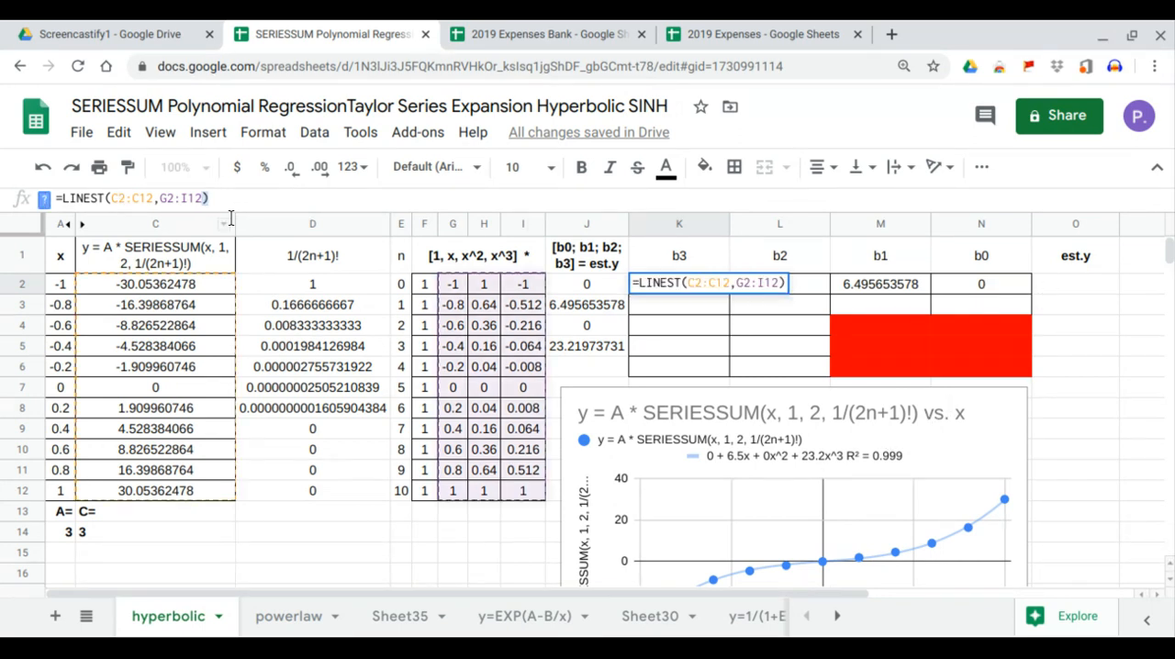
key(BackSpace)
text(,1)
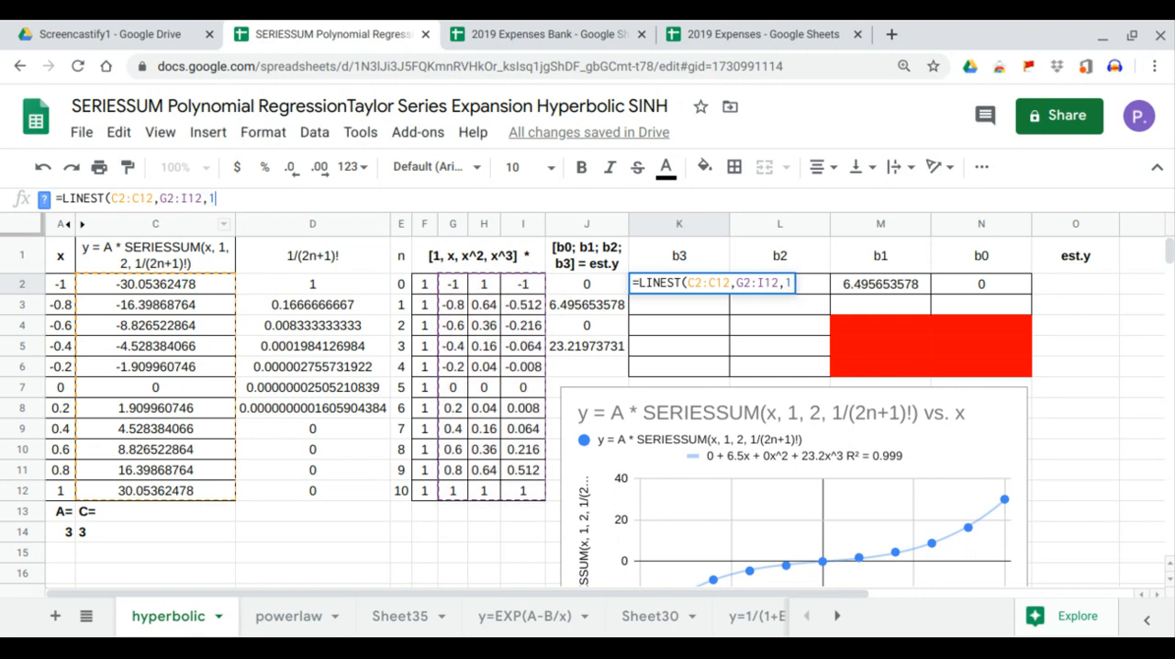
text(,1))
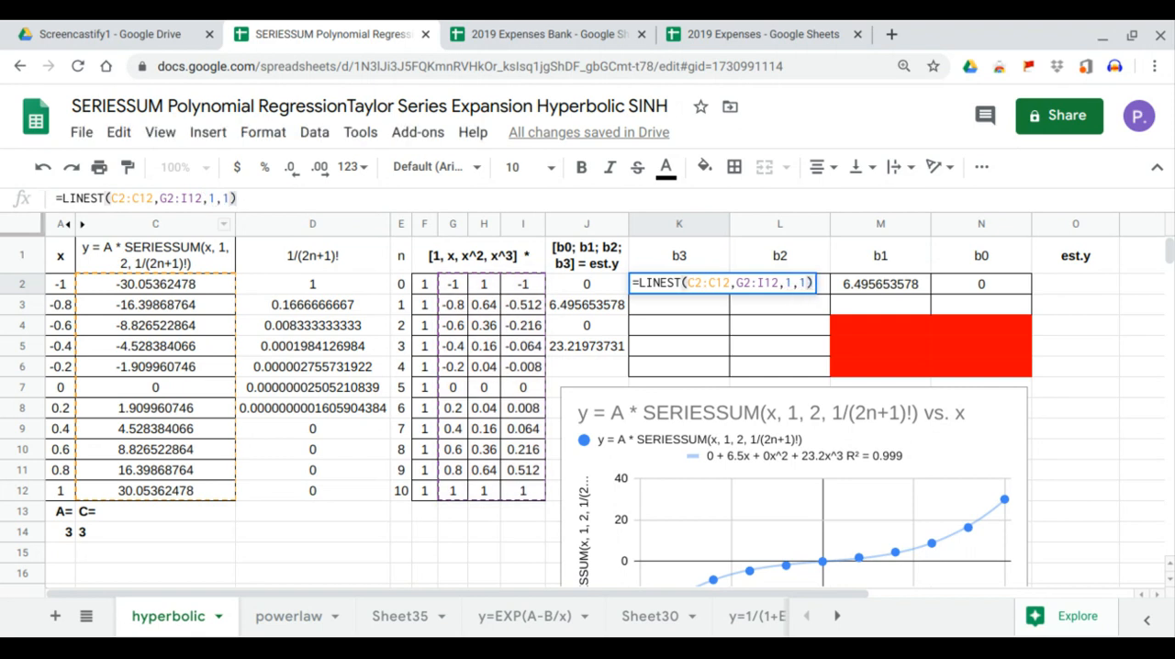
key(Return)
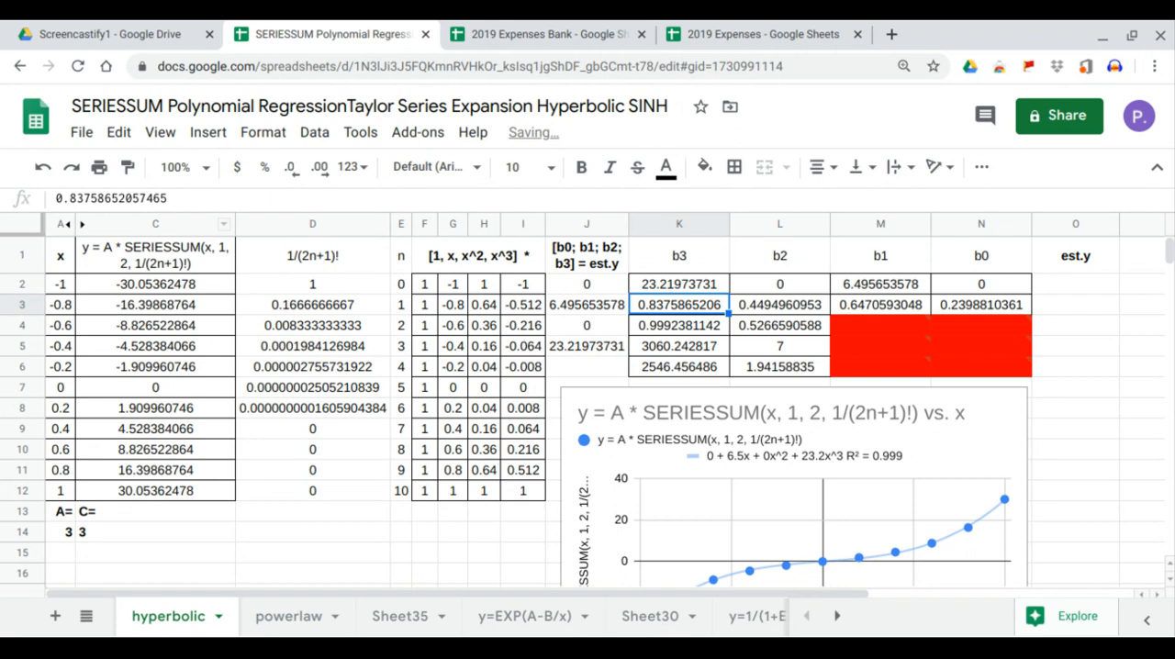
- Compute the est.y column by entering =MMULT(F2:I12,J2:J5) in O2, multiplying the power matrix by the coefficient vector
click(657, 330)
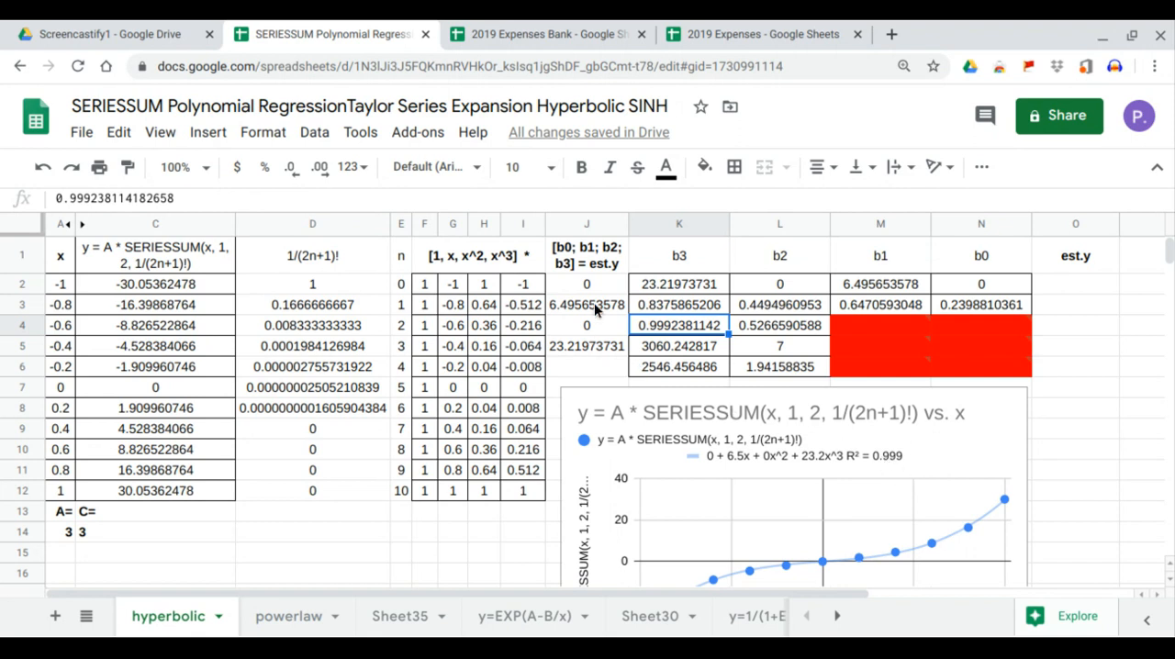
drag(593, 291, 594, 343)
drag(425, 281, 525, 496)
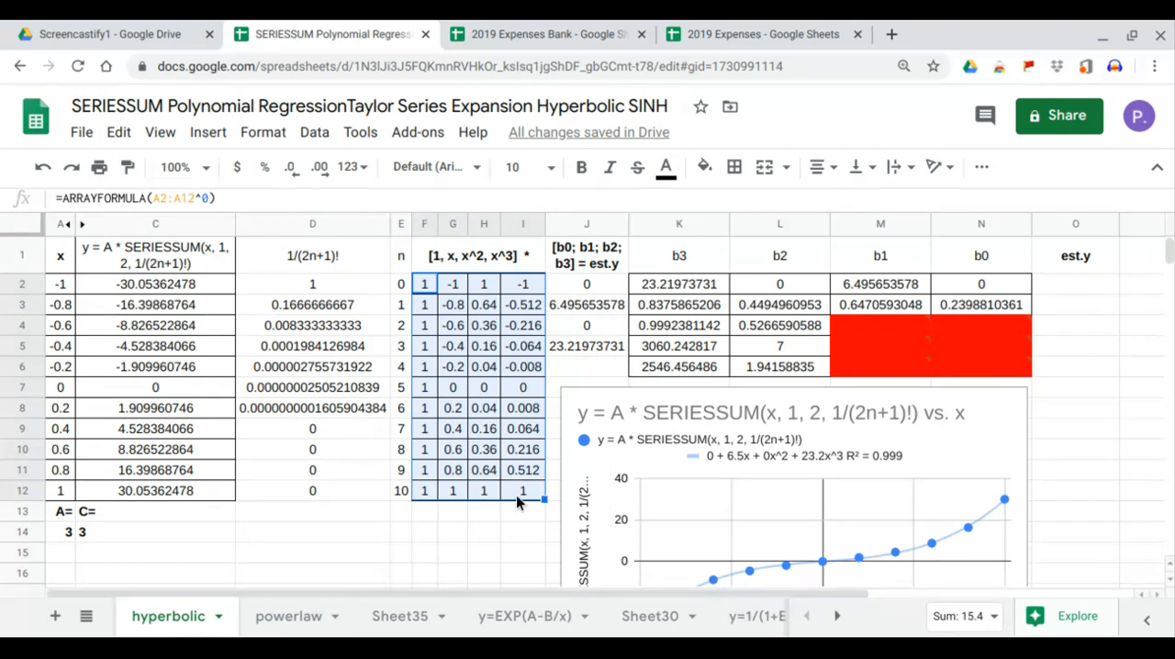
click(1061, 287)
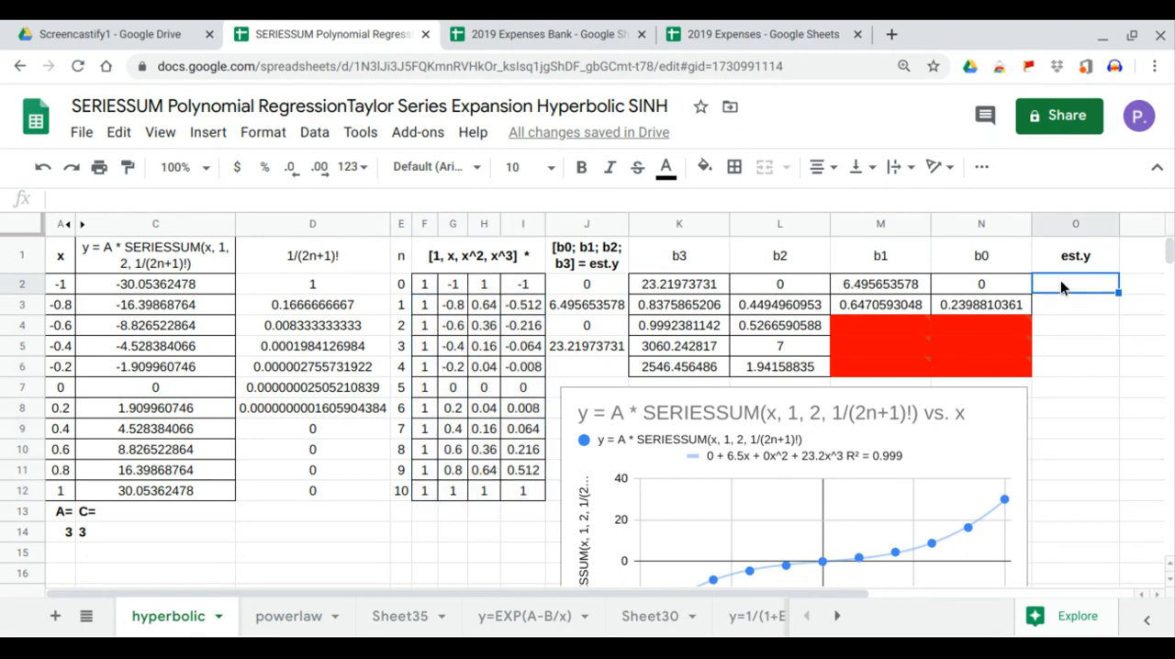
text(=mm)
key(Tab)
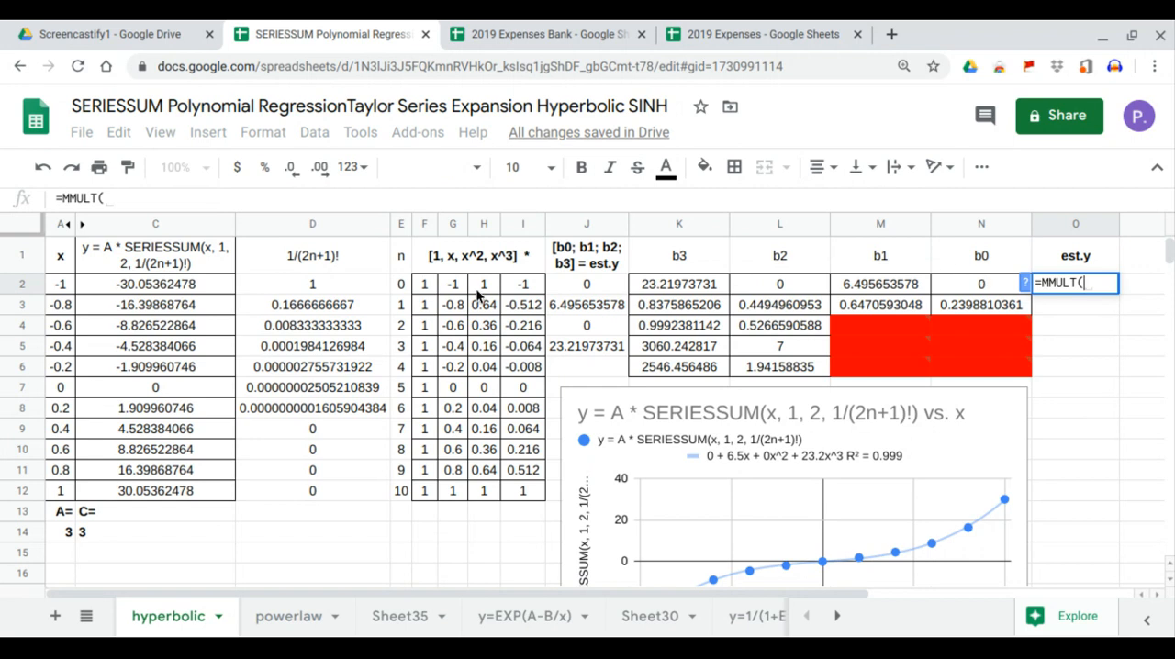
drag(429, 292, 511, 488)
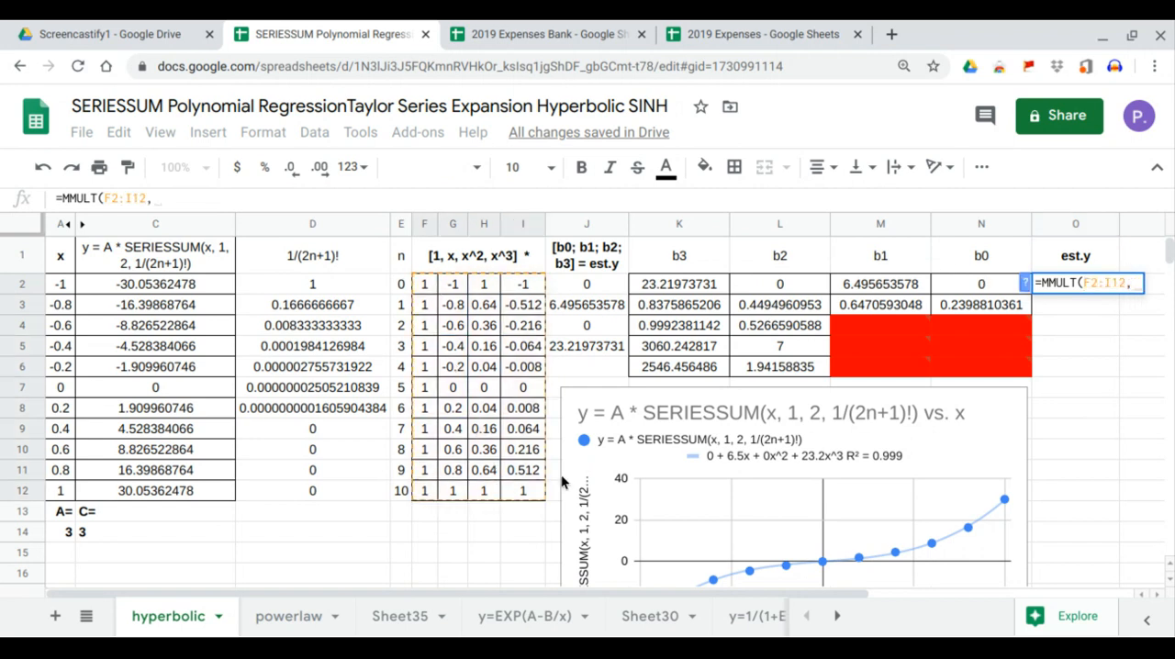
drag(594, 287, 589, 342)
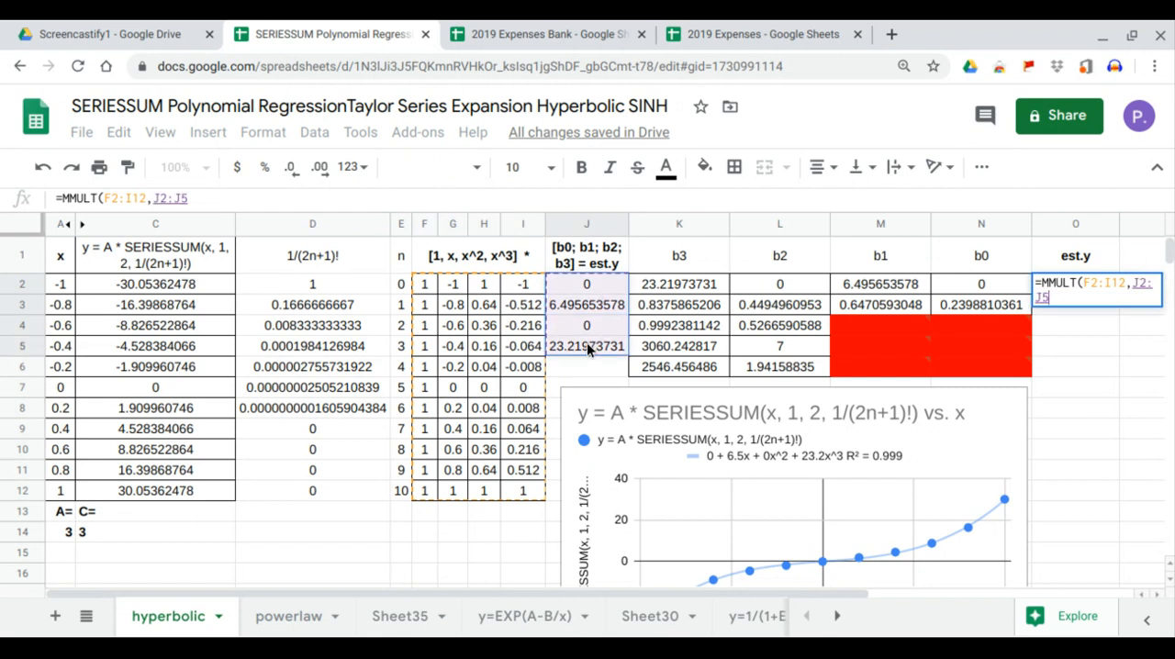
key(Return)
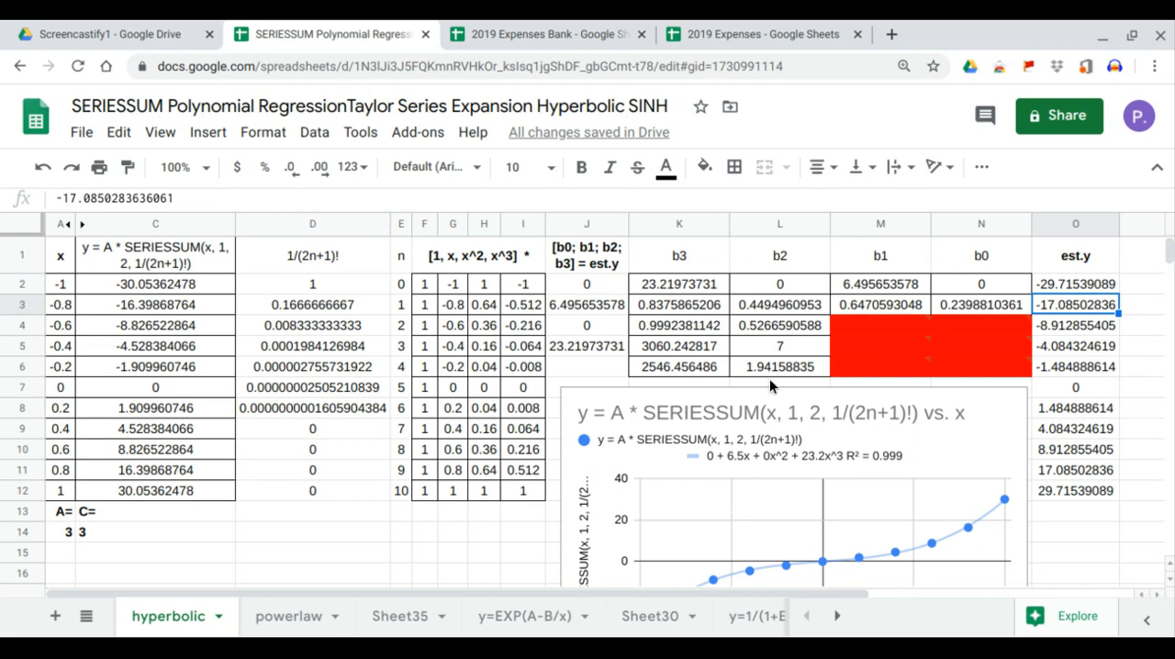
- Add the est.y values in O1:O12 to the chart as a second series
scroll(1001, 432, down, 2)
click(1001, 432)
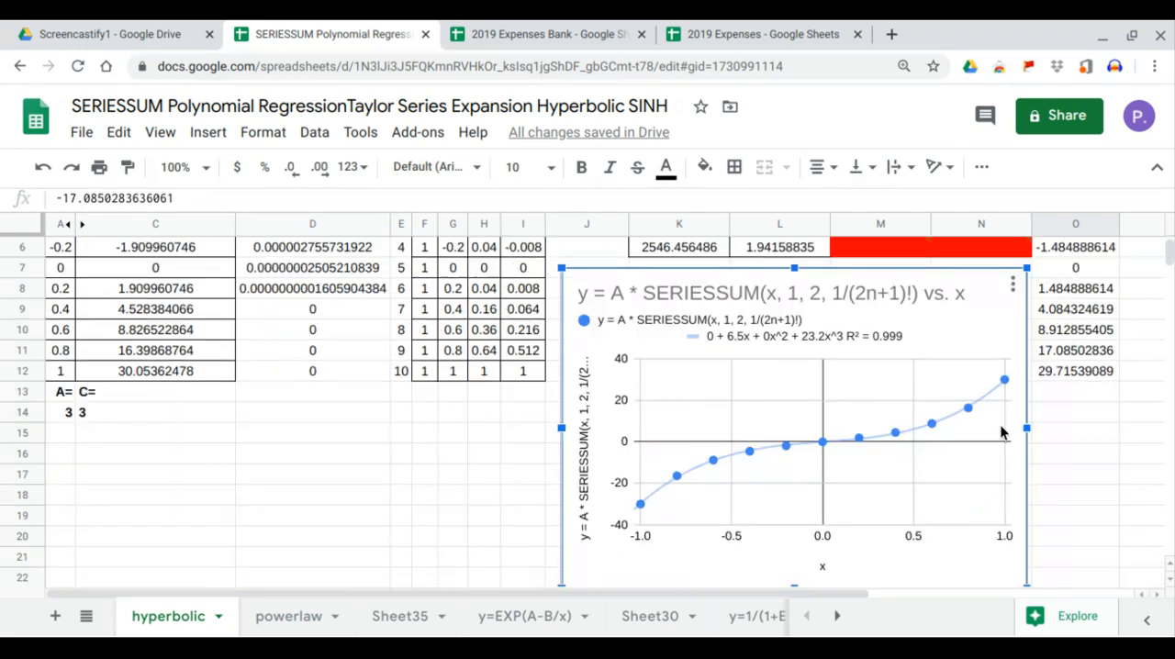
click(1013, 287)
click(976, 314)
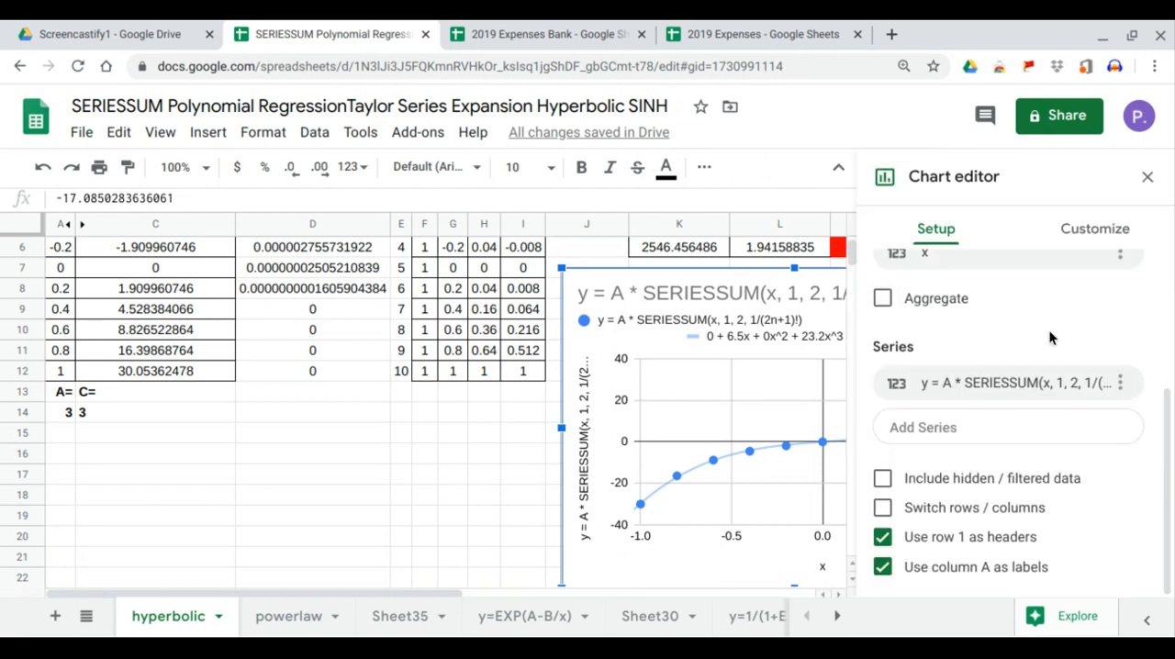
click(961, 428)
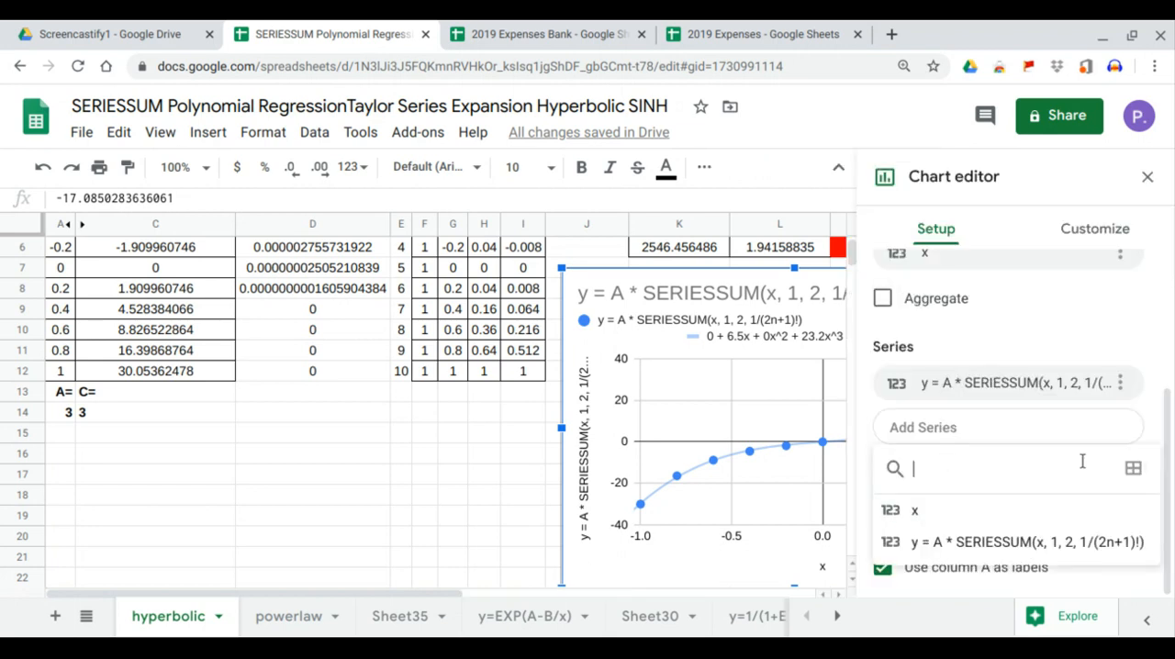
click(1130, 470)
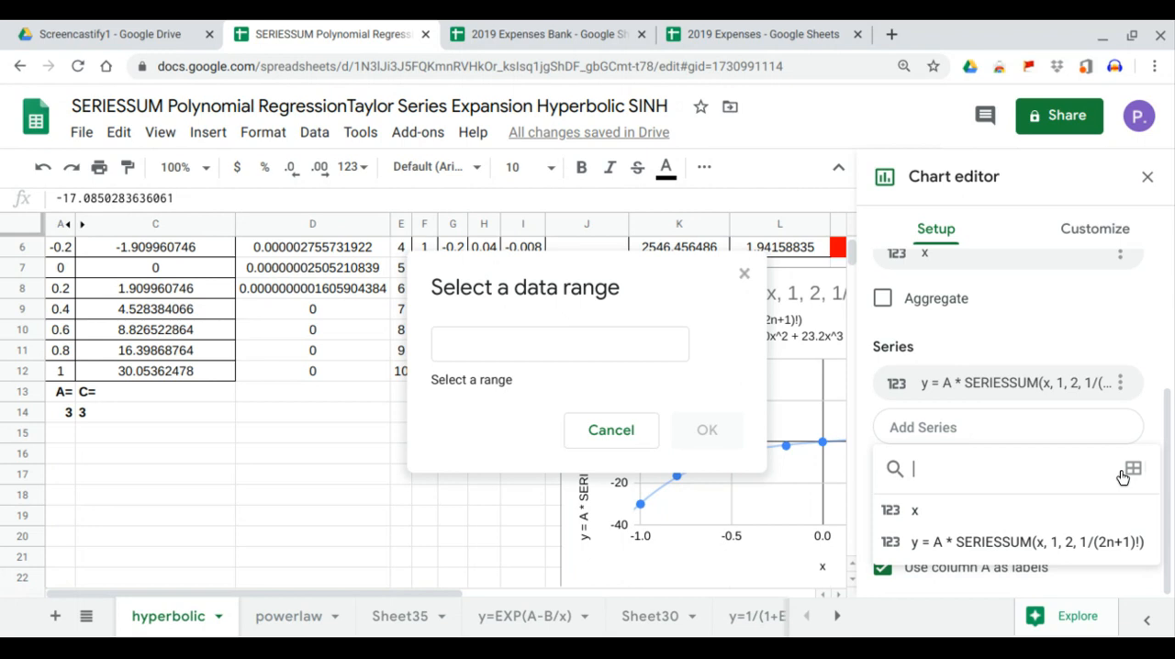
click(524, 340)
drag(331, 590, 708, 597)
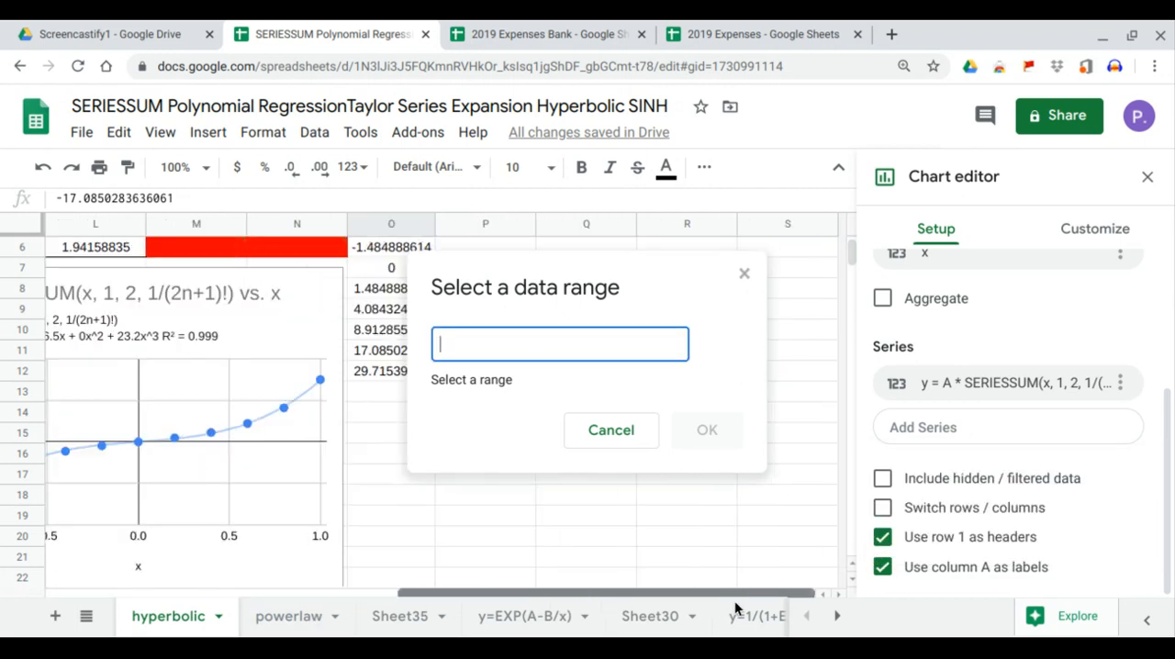
drag(367, 373, 368, 259)
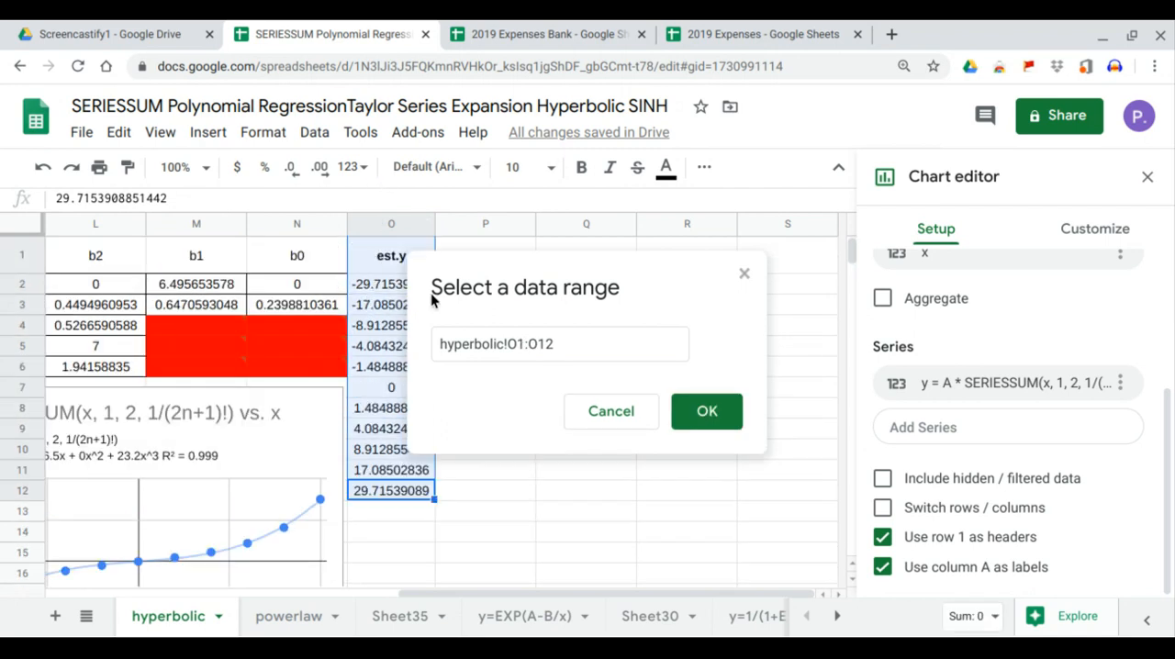
click(704, 404)
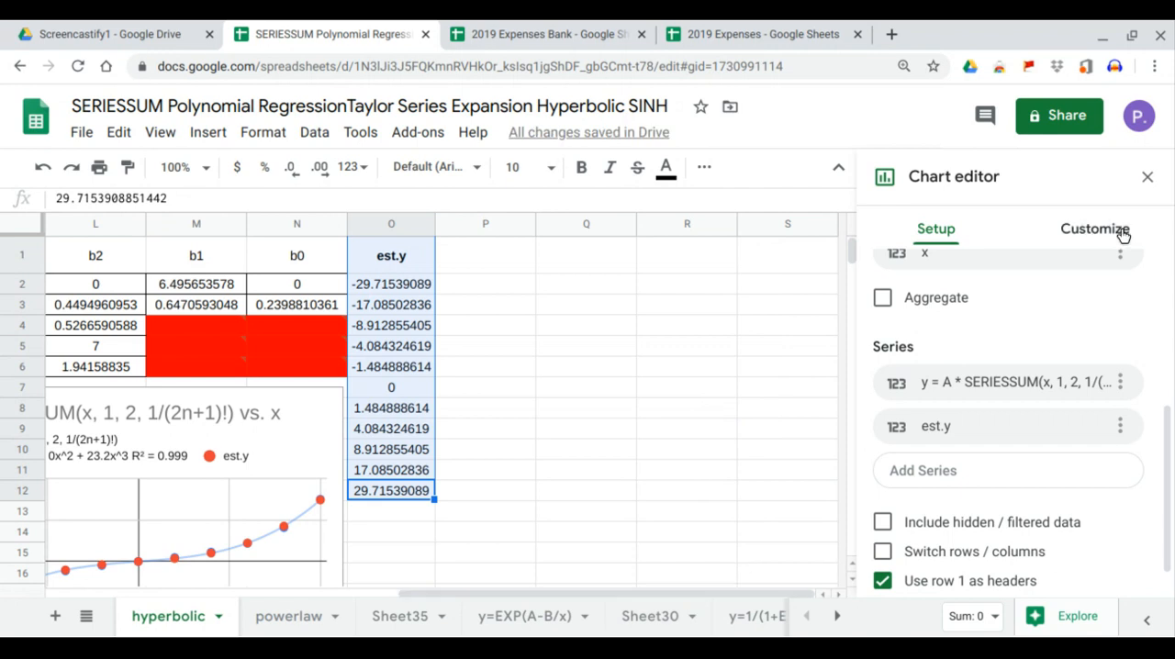
click(1148, 177)
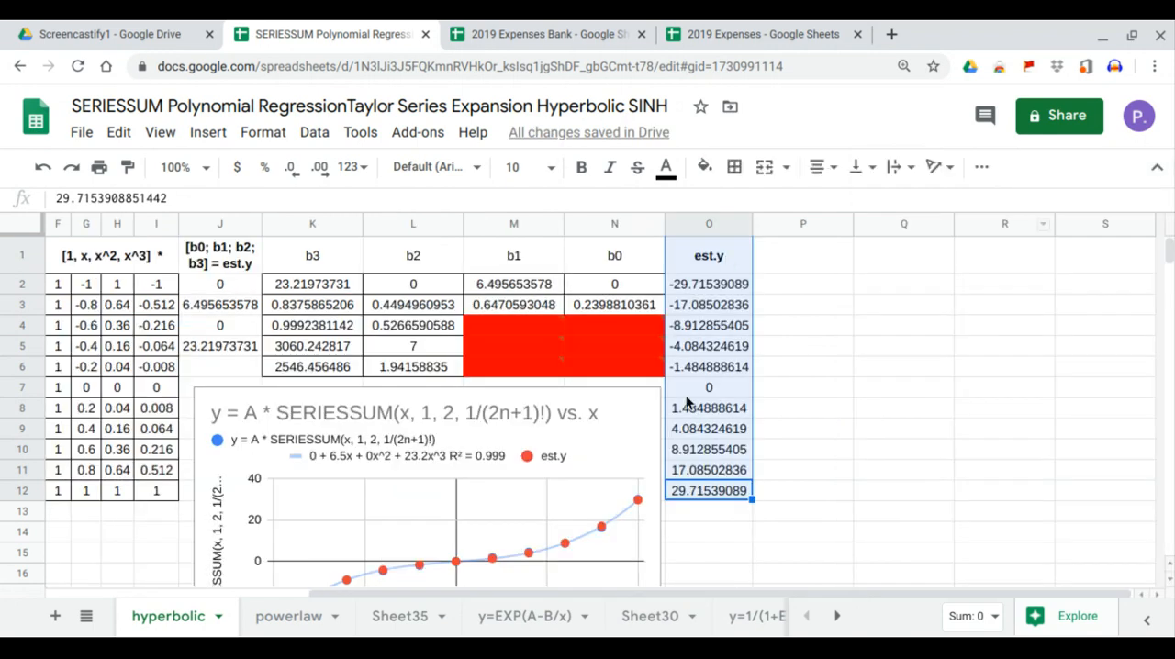
- Add a polynomial trendline of degree 3 to the chart's est.y series
click(633, 418)
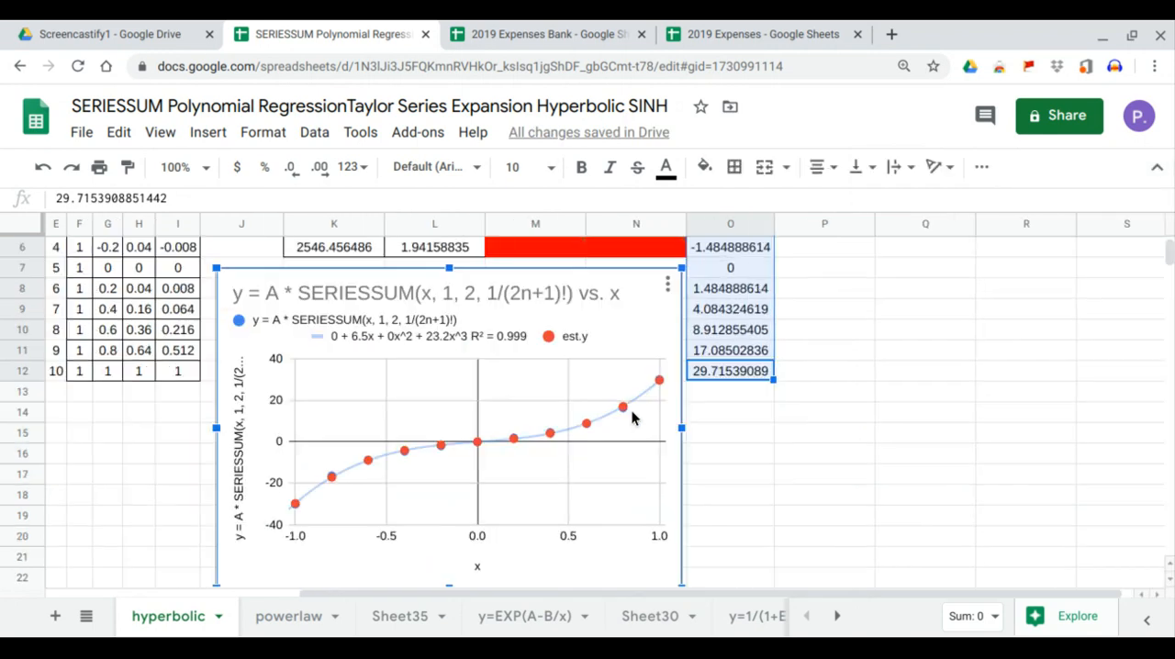
click(667, 284)
click(641, 328)
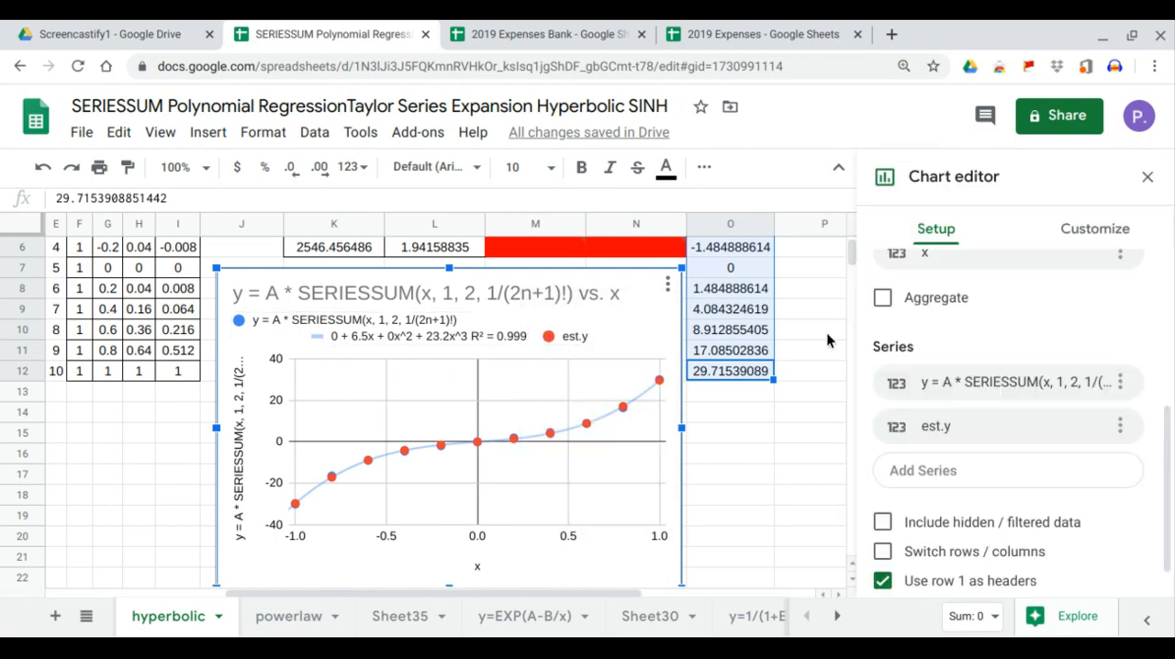
click(1098, 230)
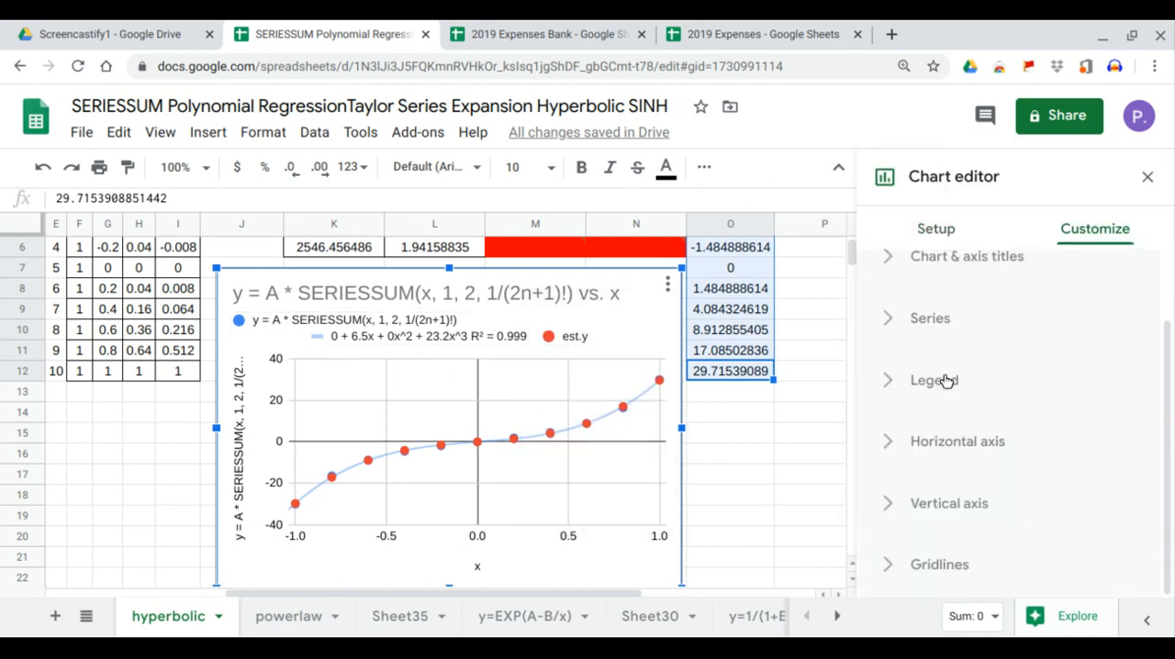
click(931, 317)
scroll(966, 446, down, 5)
click(884, 360)
click(991, 430)
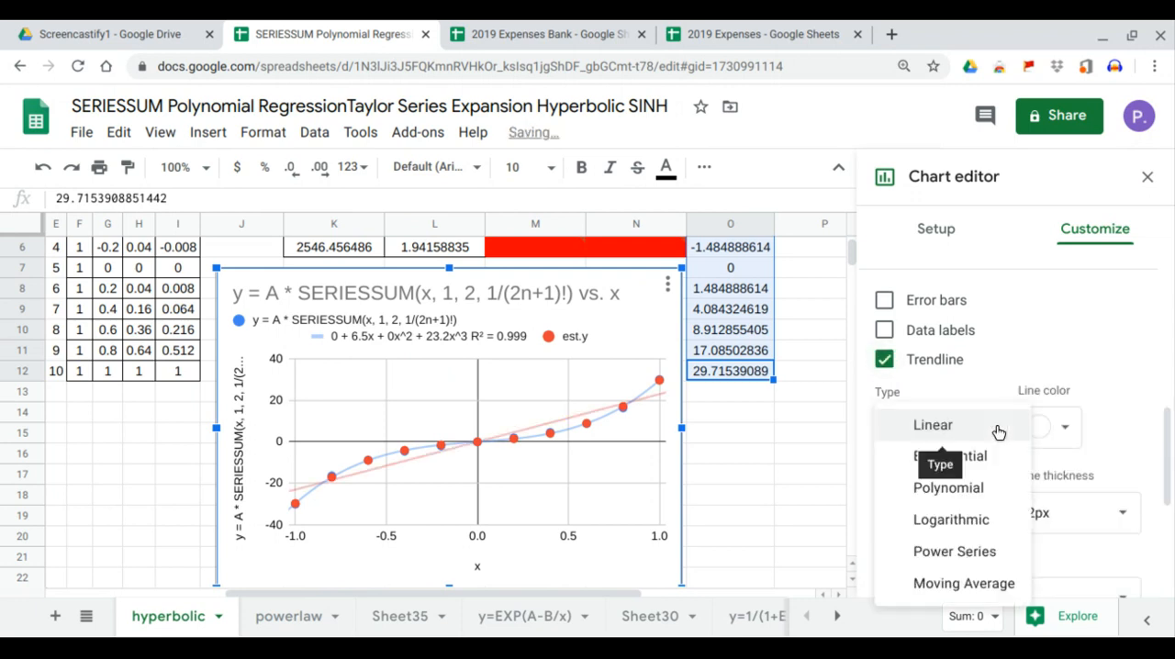
click(974, 484)
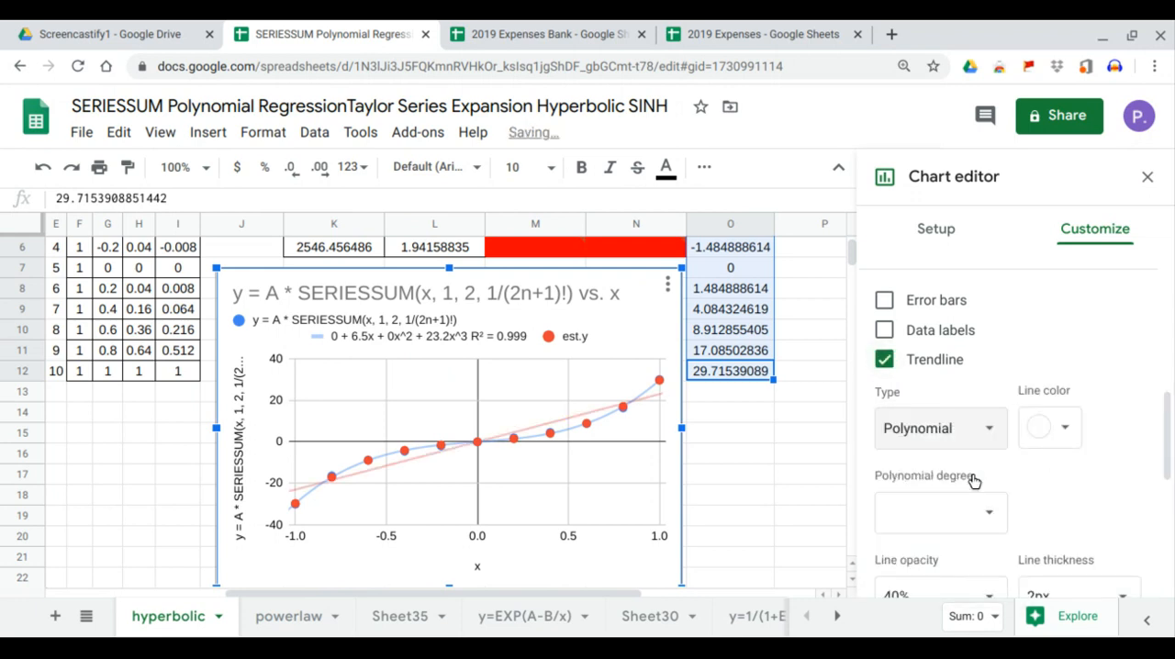
click(980, 510)
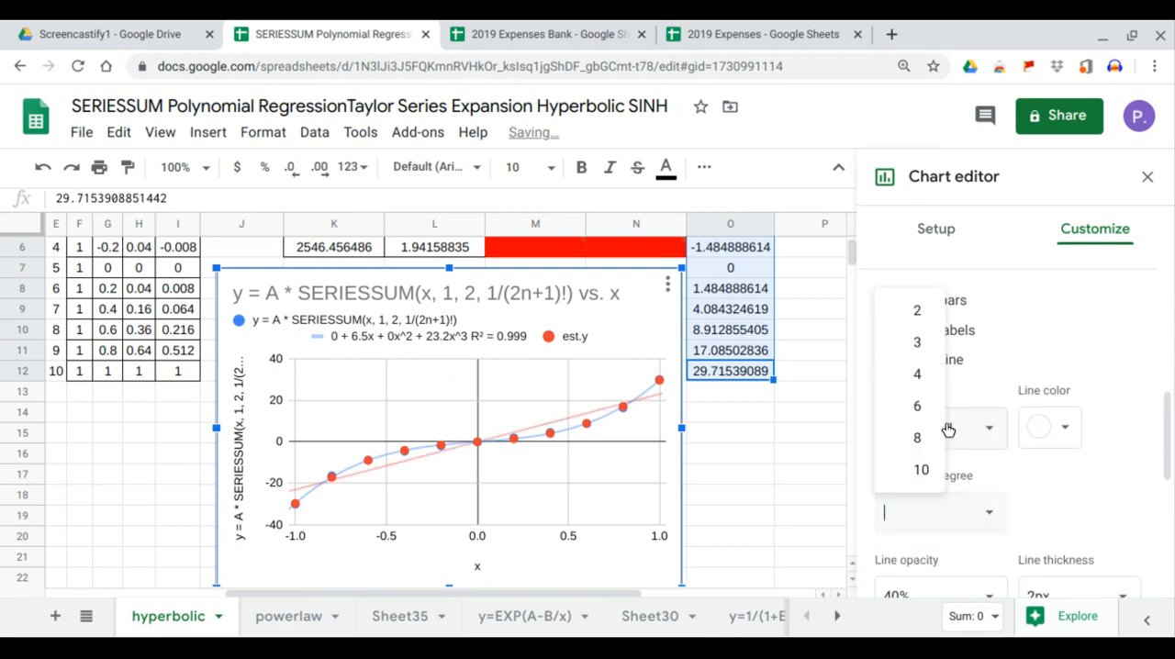
click(918, 343)
- Label the est.y trendline with its equation and show its R² value
scroll(1028, 454, down, 2)
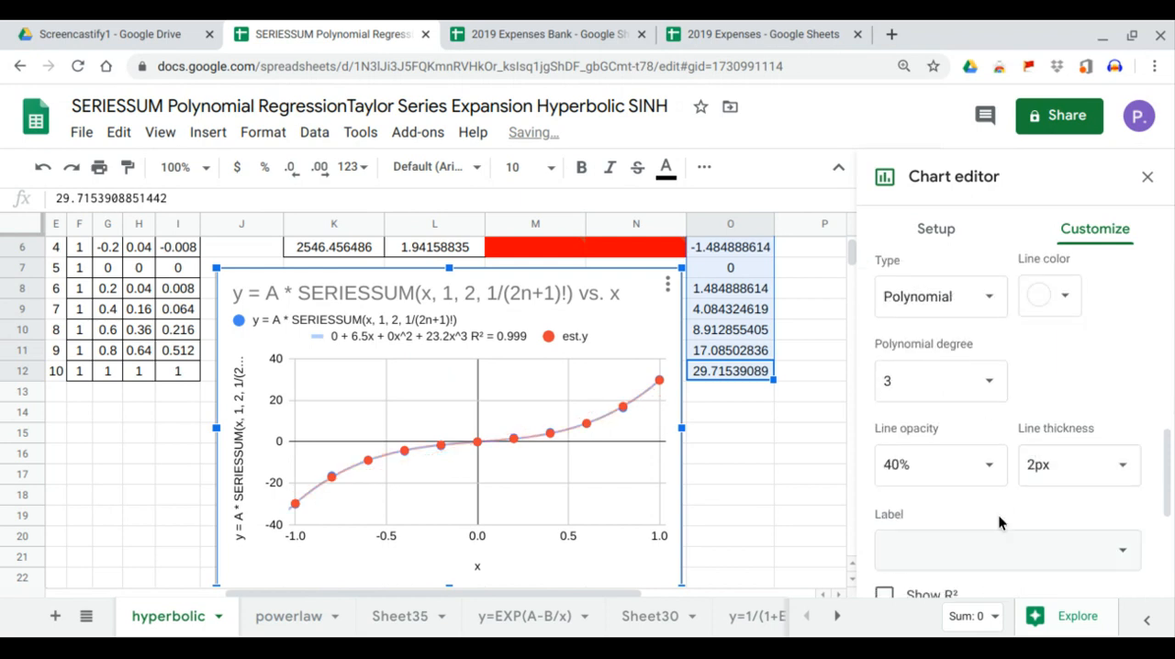
click(1001, 548)
click(948, 607)
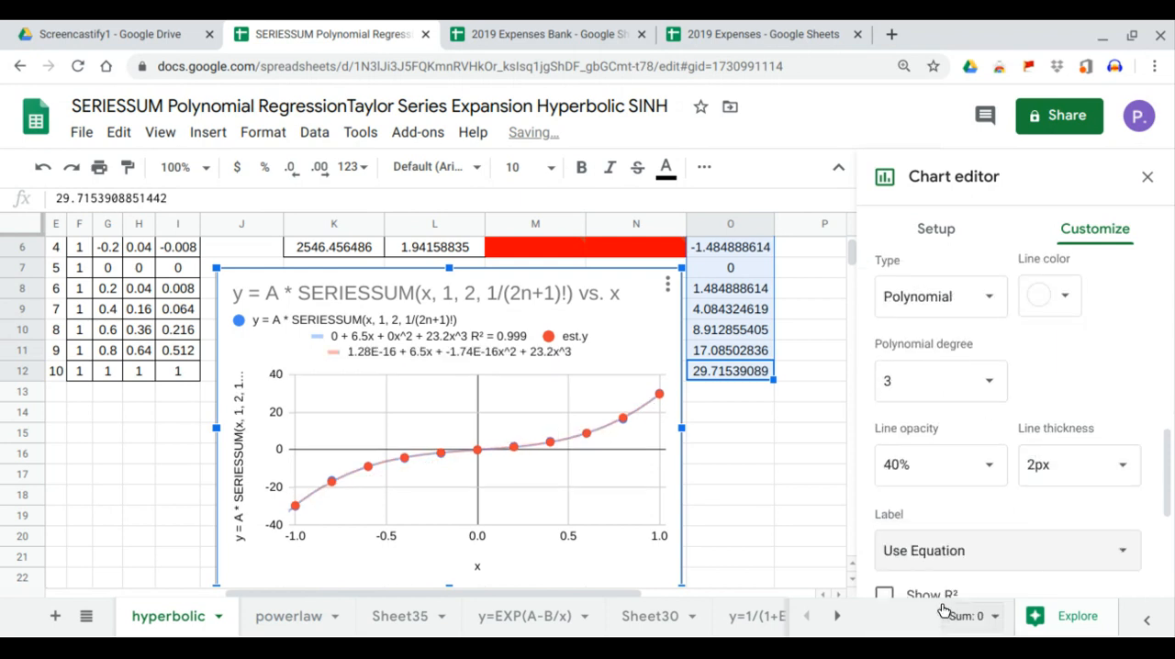
scroll(936, 560, down, 2)
click(889, 540)
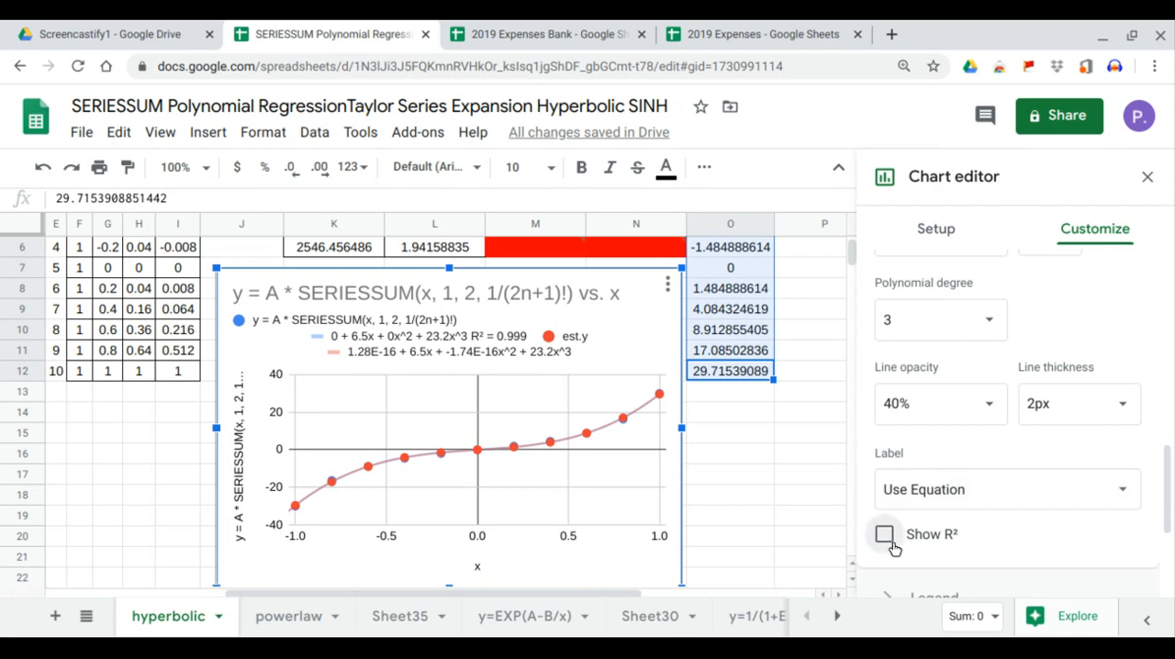
click(1150, 178)
drag(824, 593, 504, 581)
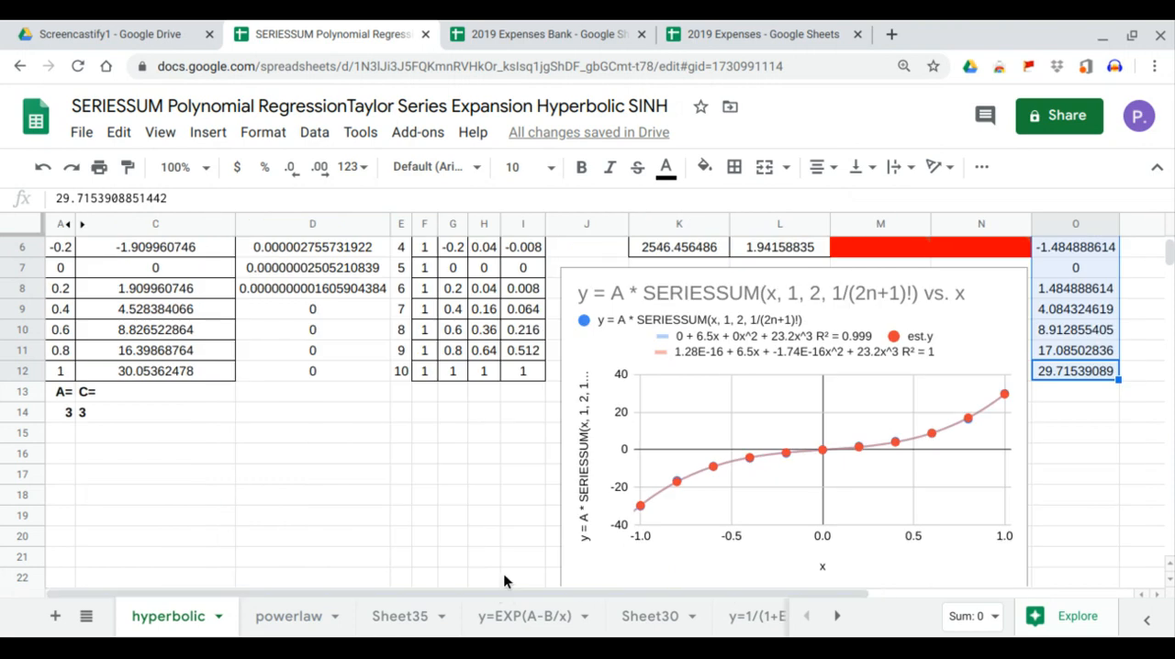
scroll(1135, 372, up, 2)
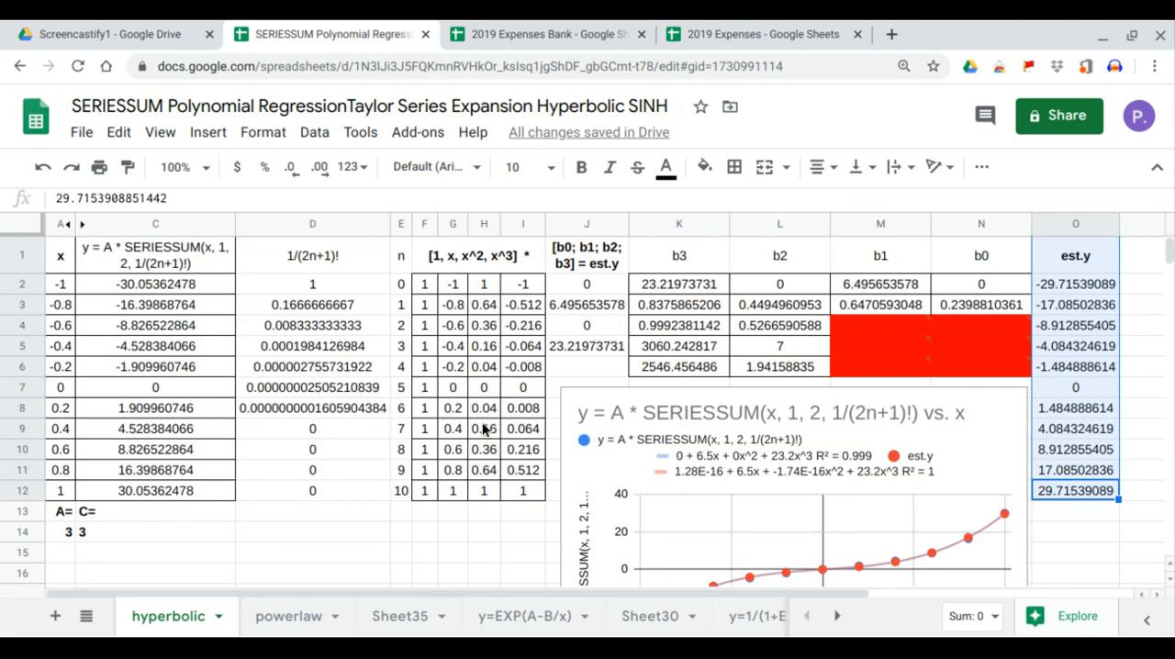
click(731, 508)
scroll(732, 512, down, 2)
scroll(737, 510, up, 2)
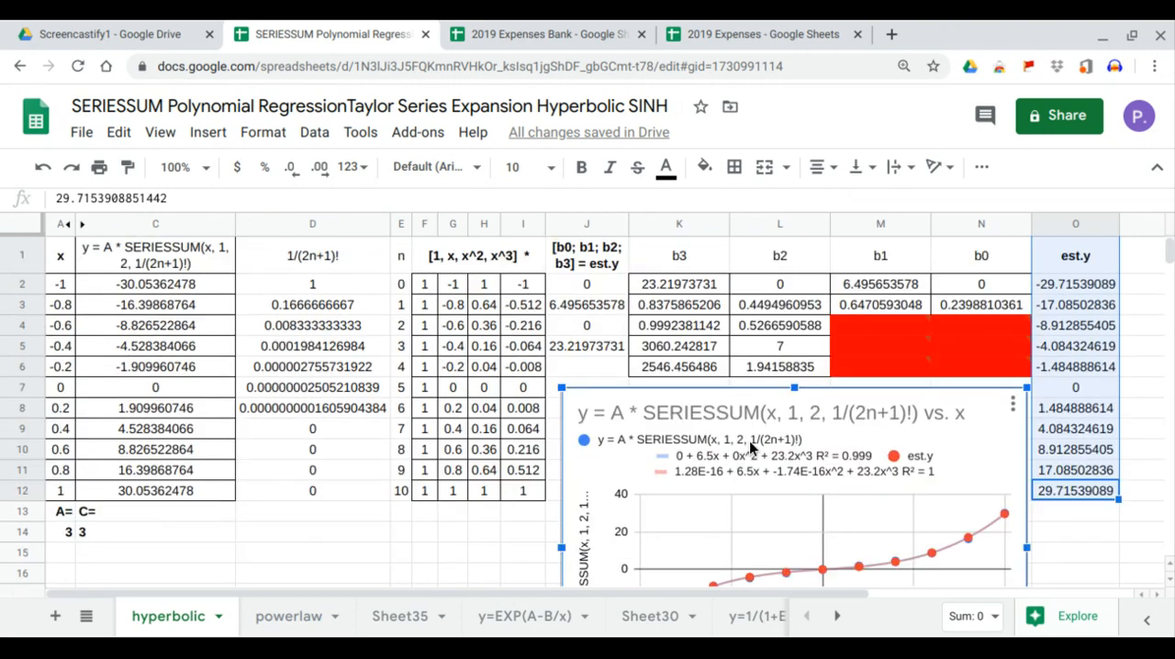